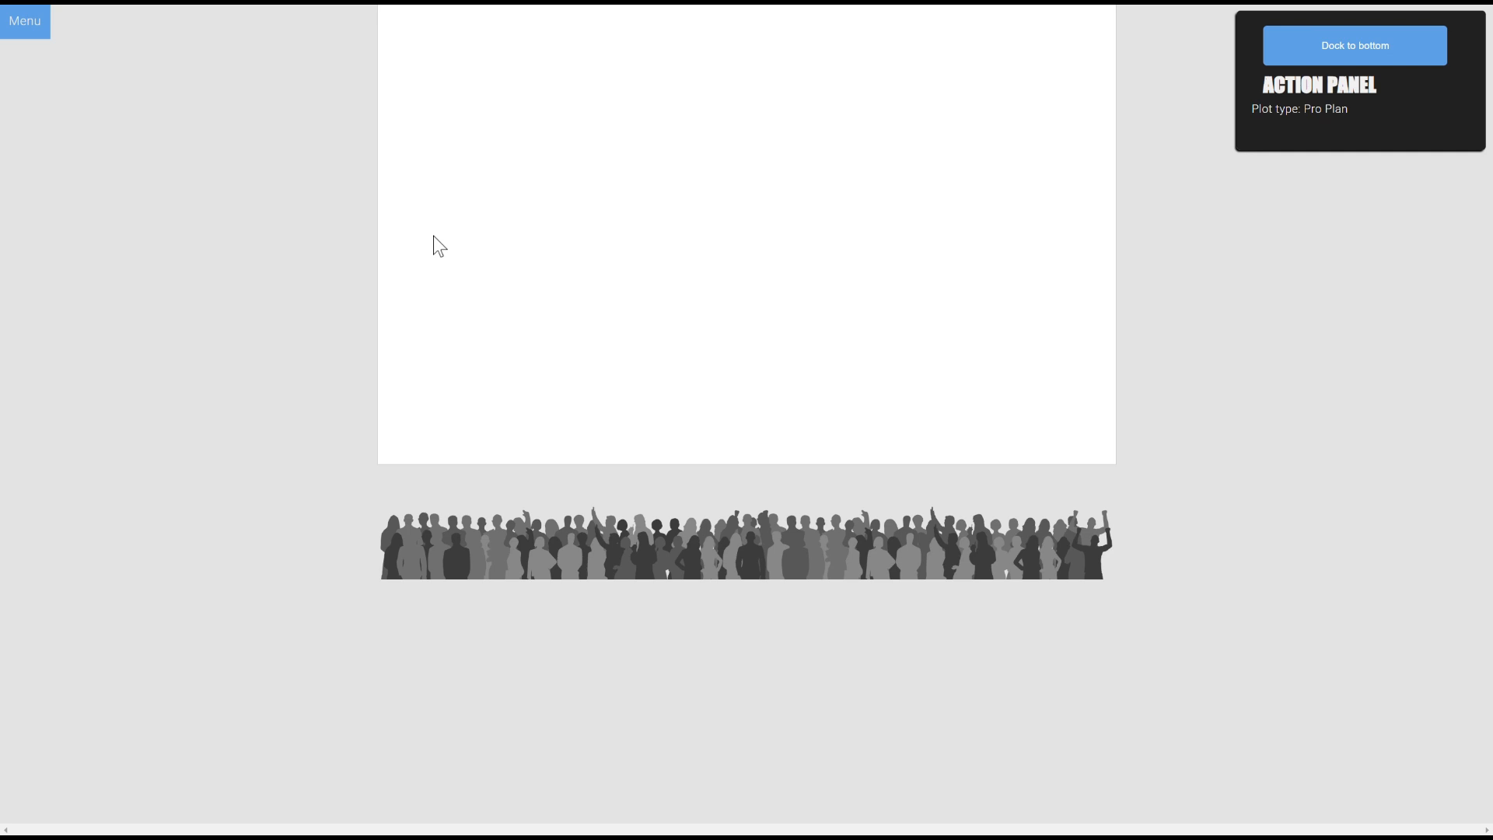
# Enter LifeCry as the band/group/project name and save it
pyautogui.click(23, 36)
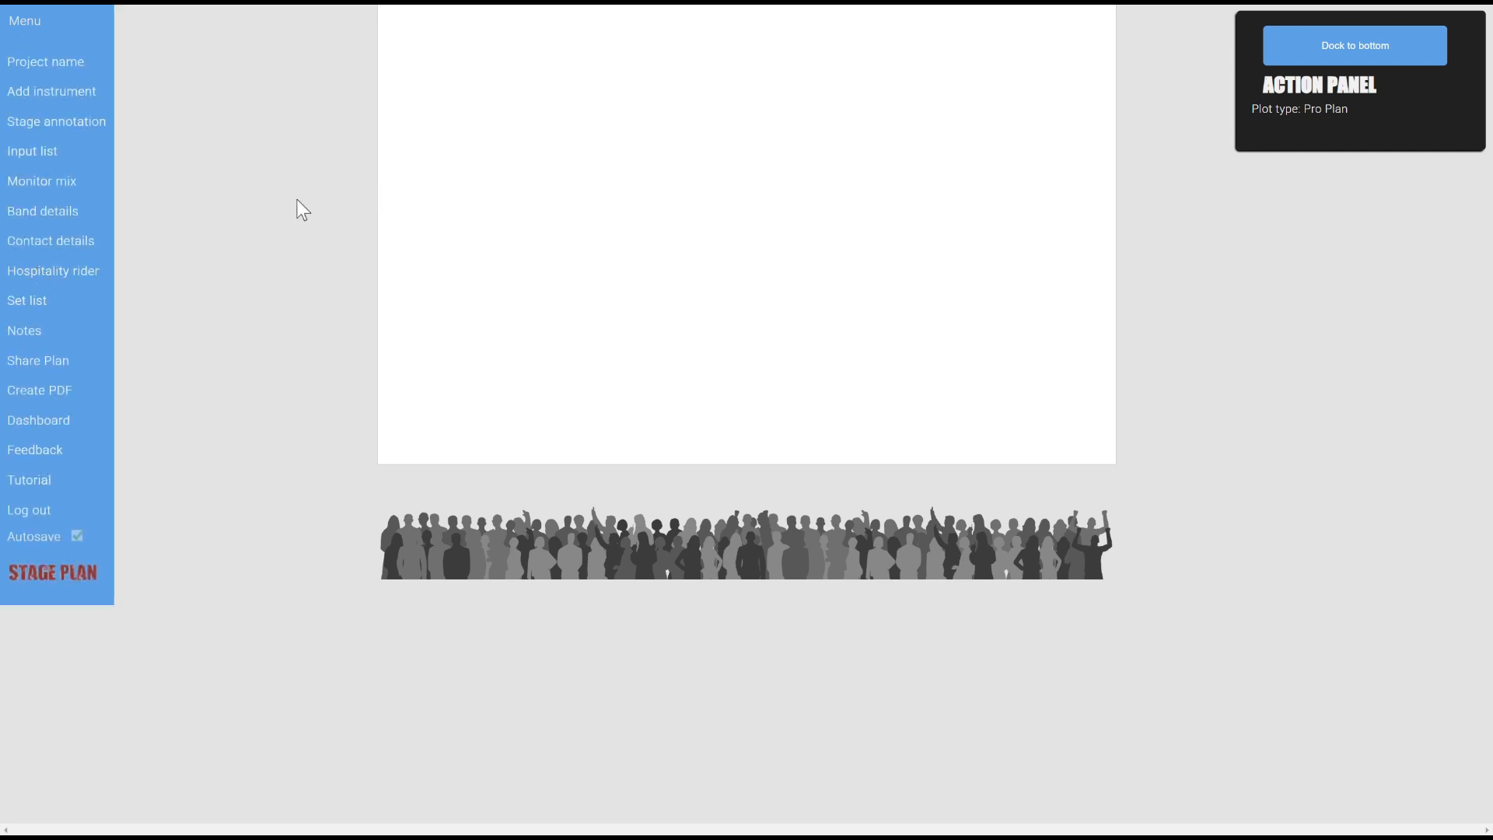
pyautogui.click(66, 74)
pyautogui.click(212, 174)
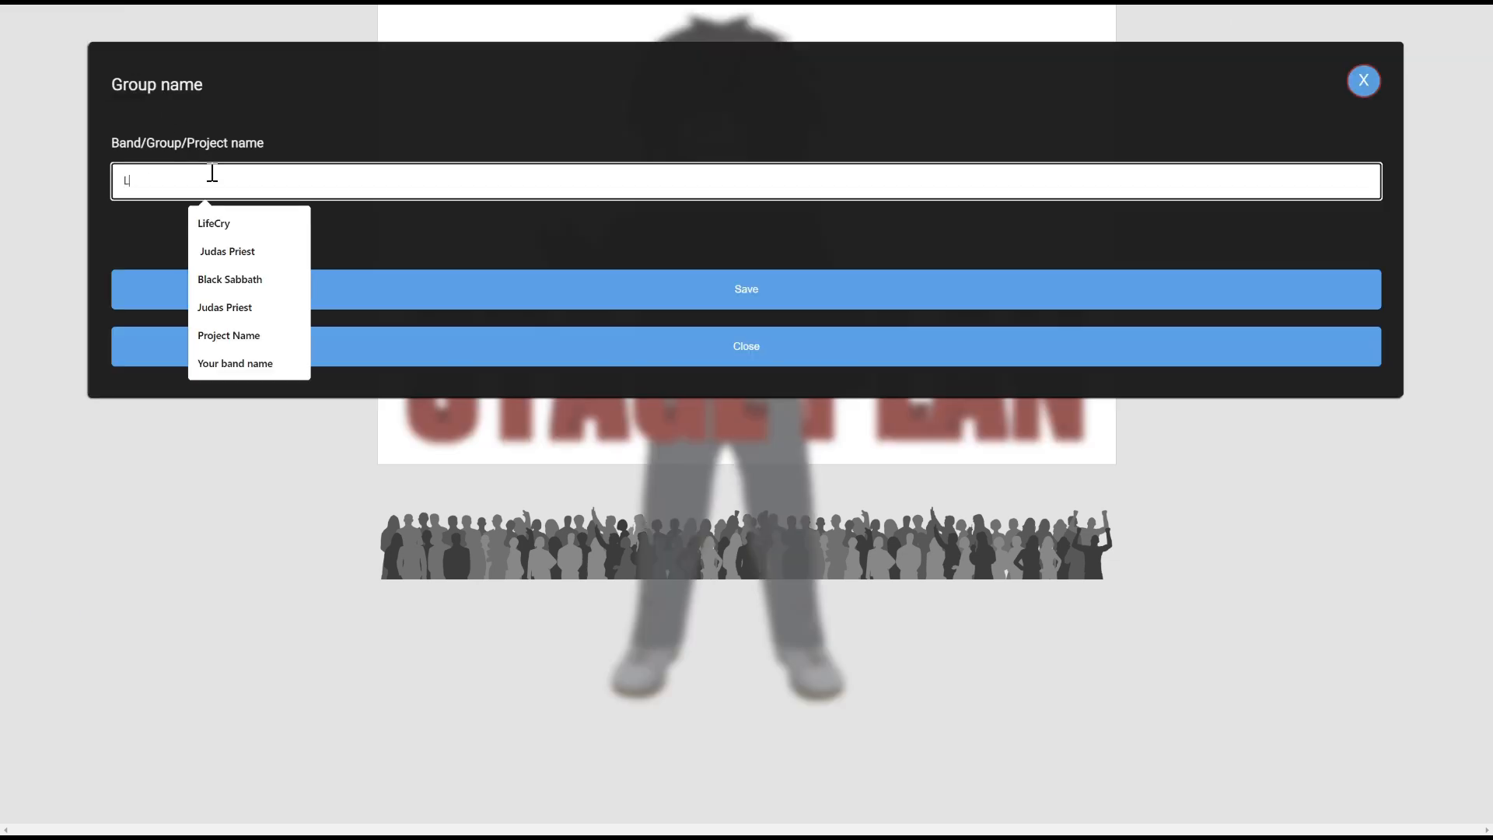
pyautogui.write('LifeCry')
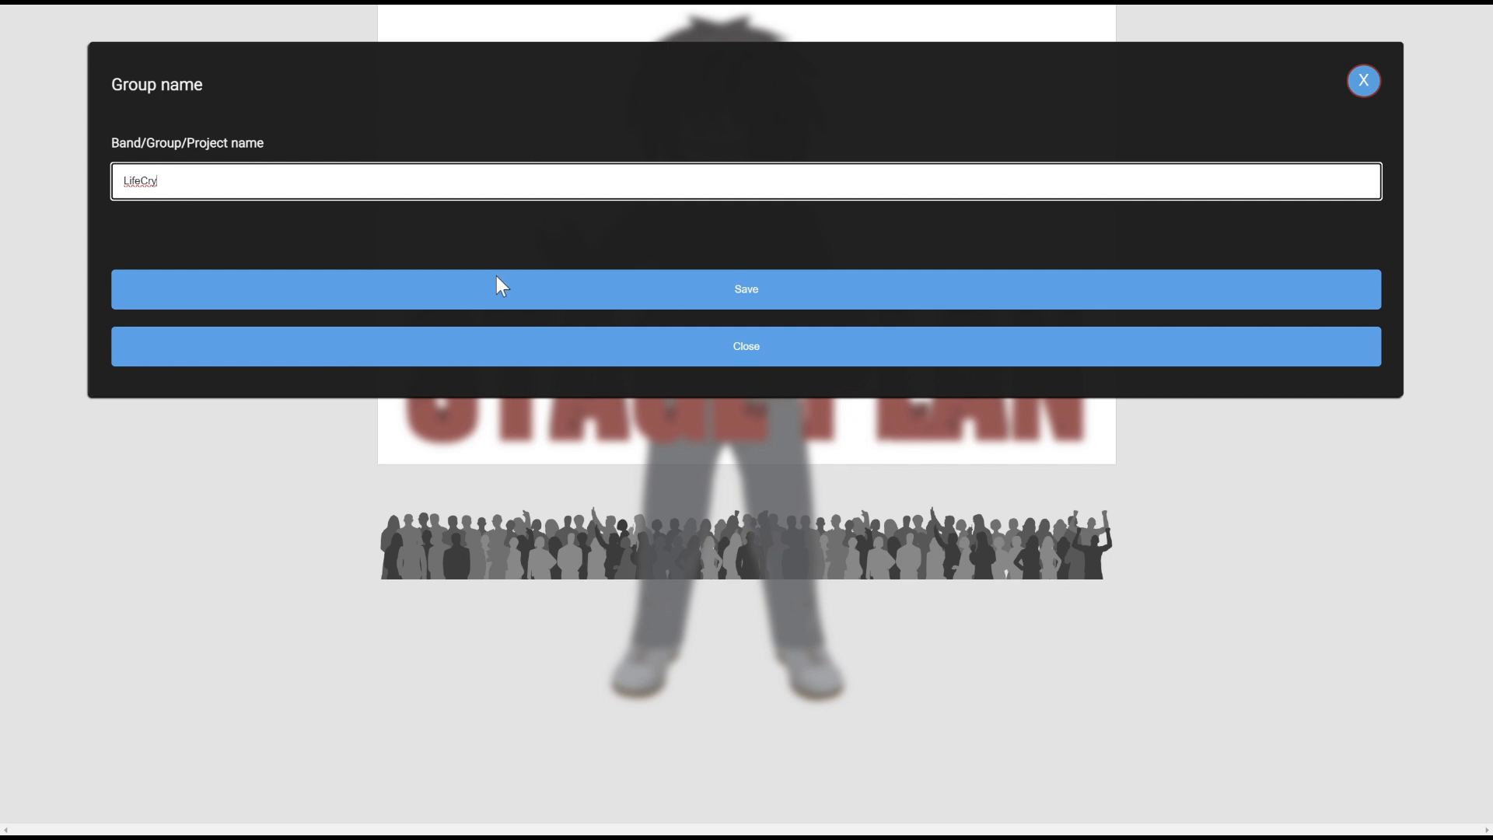
pyautogui.click(497, 282)
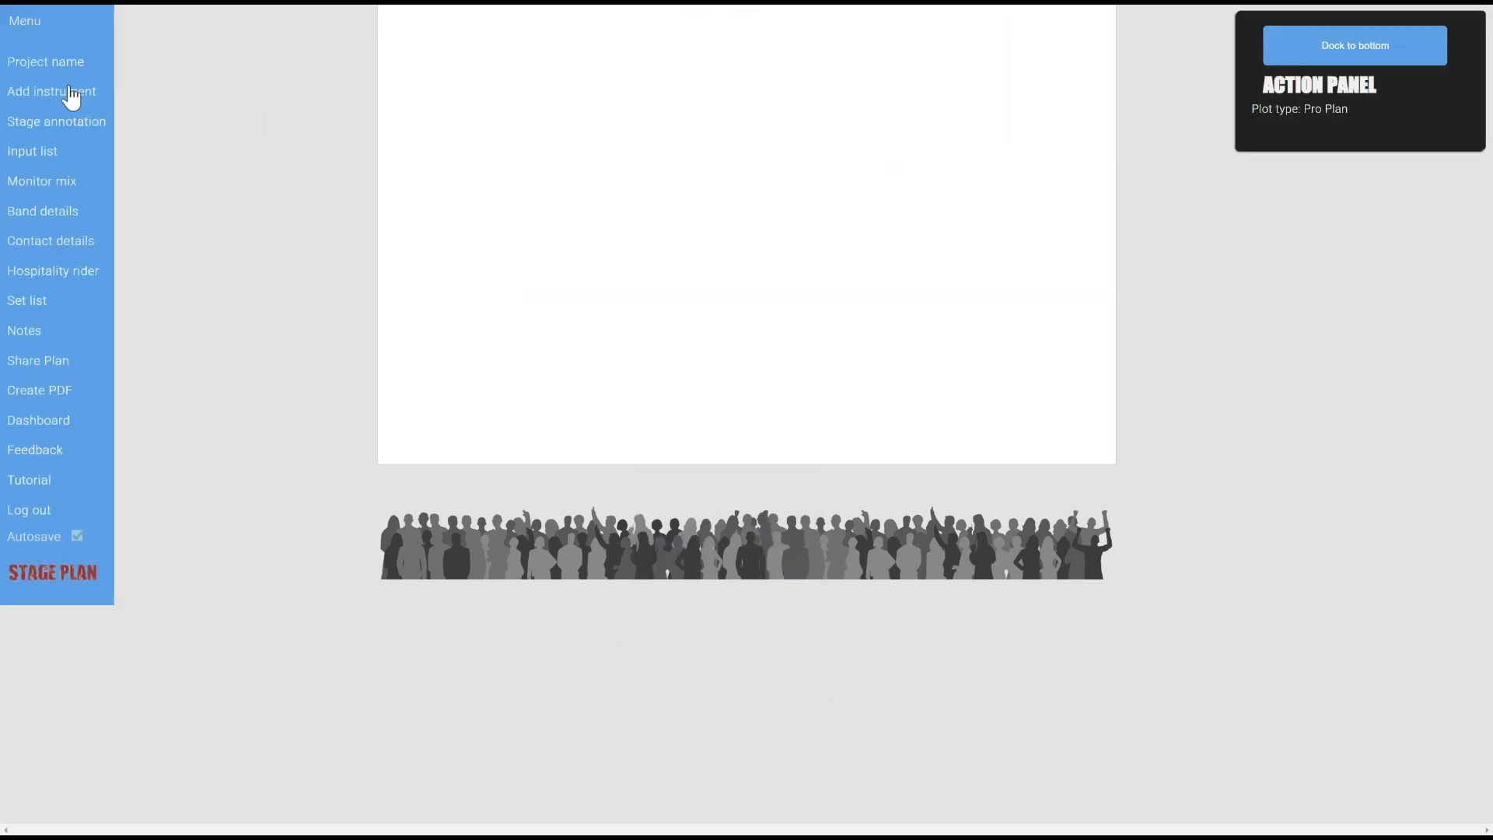
# Add the drummer as a performer with Drums and a Drum Riser from a 'drum' search
pyautogui.click(71, 95)
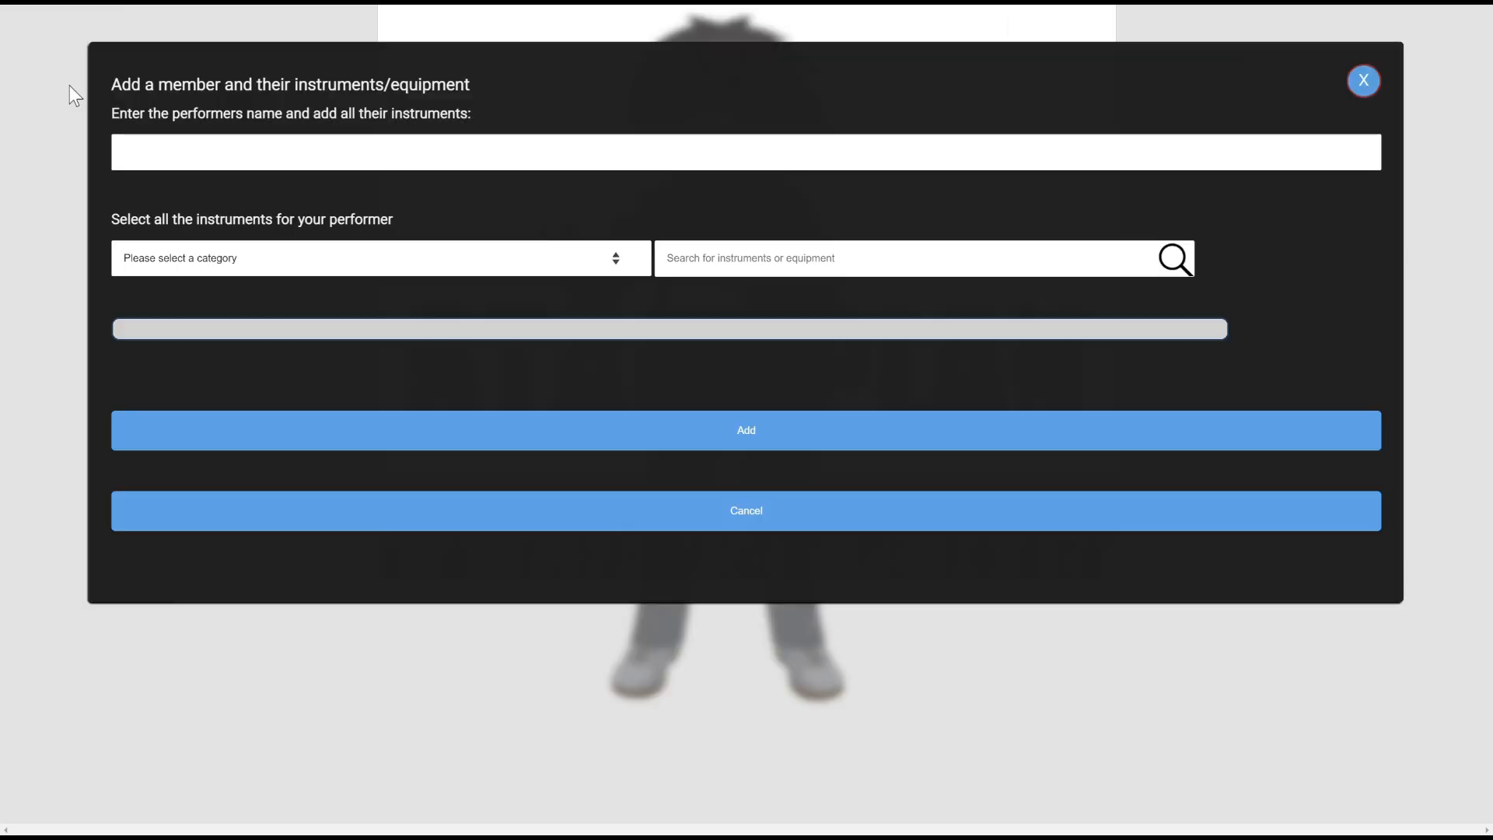
pyautogui.click(213, 159)
pyautogui.write('Mr Te')
pyautogui.click(707, 258)
pyautogui.write('drum')
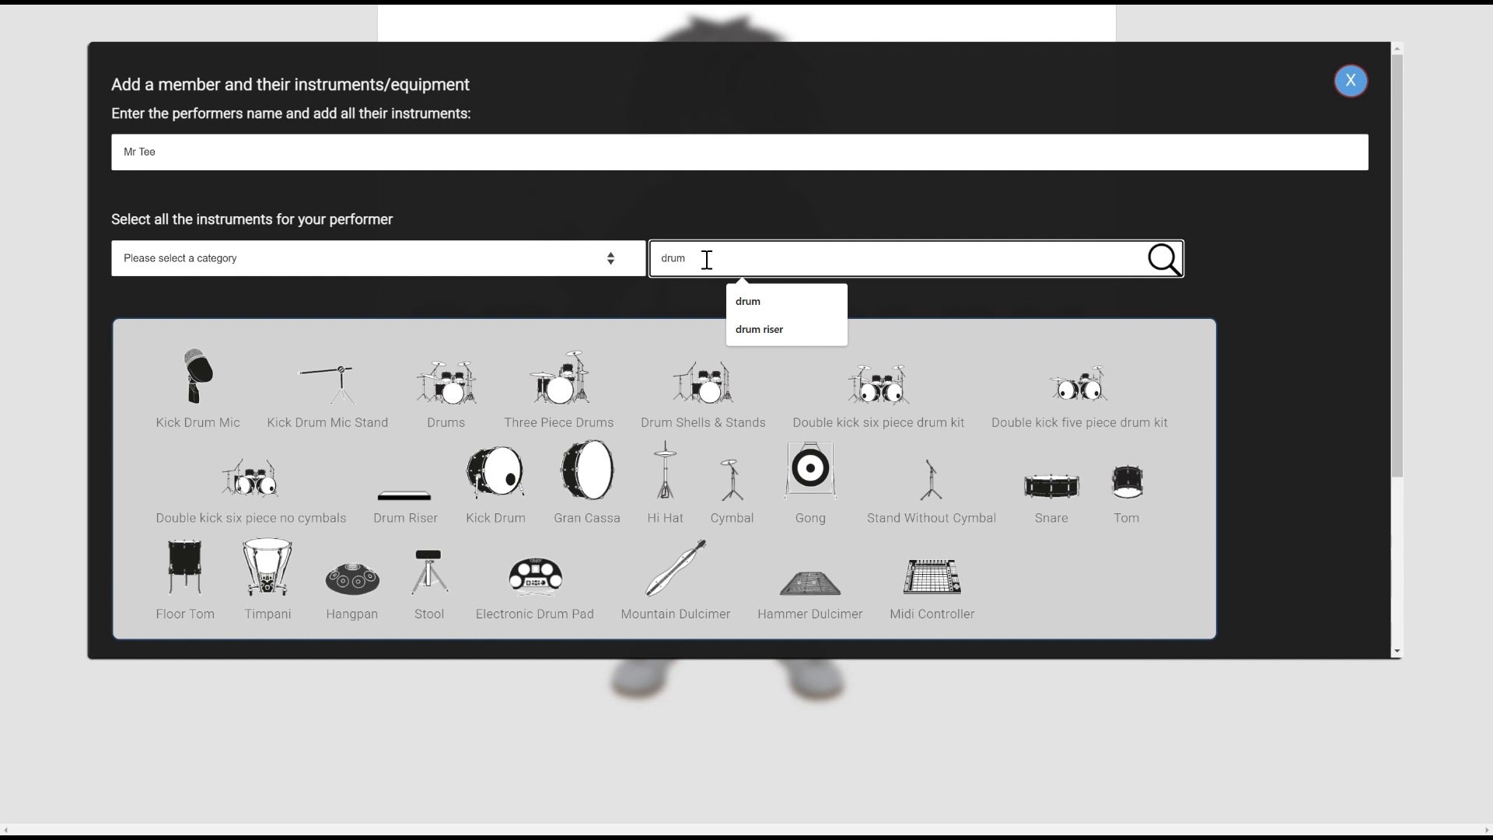
pyautogui.click(453, 388)
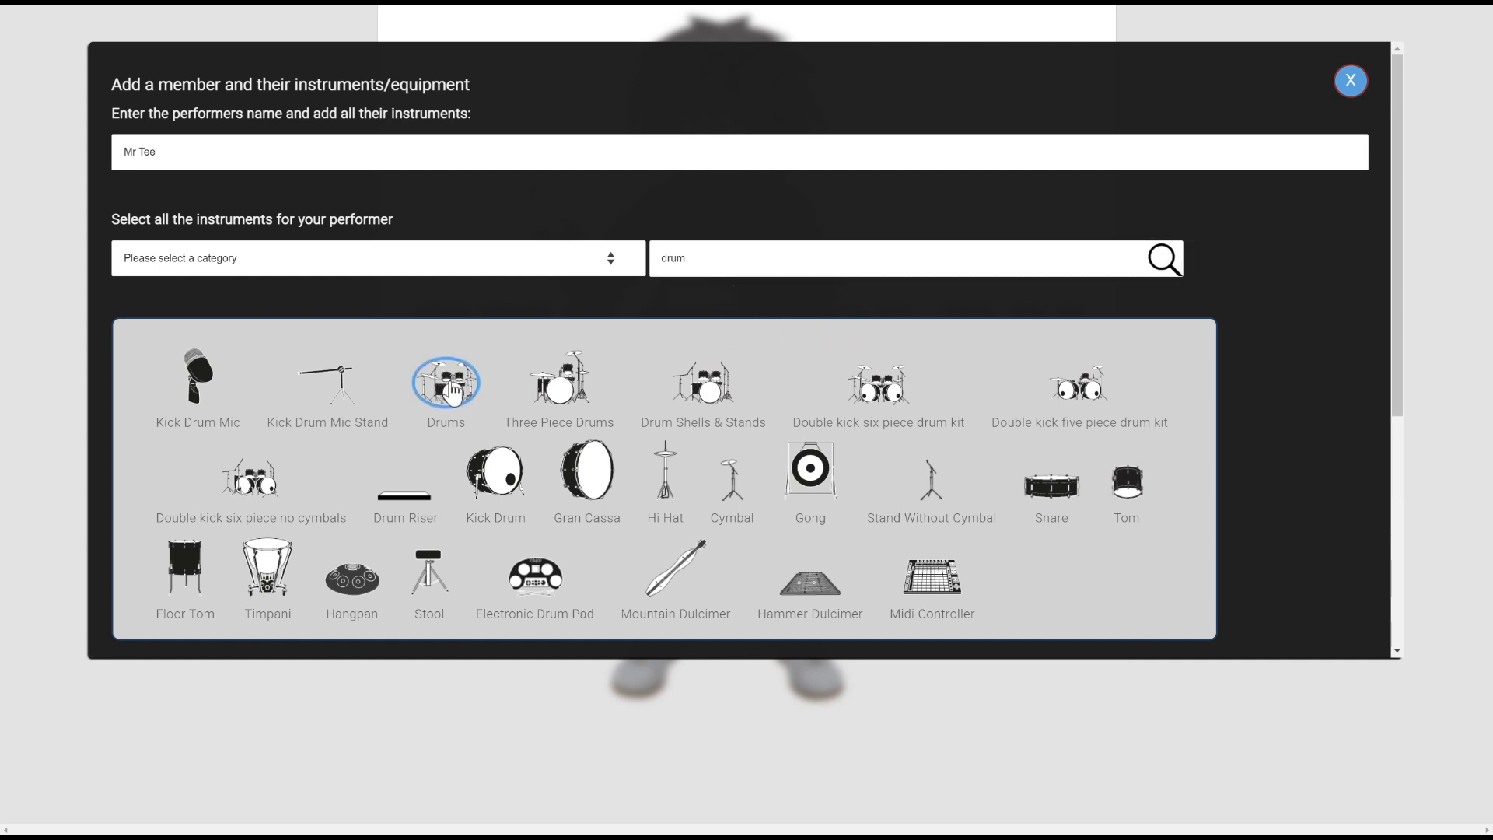
pyautogui.click(387, 502)
# Search 'side' and give the drummer a Sidefill Small, removing the extra Sidefill Large
pyautogui.scroll(-3, 679, 357)
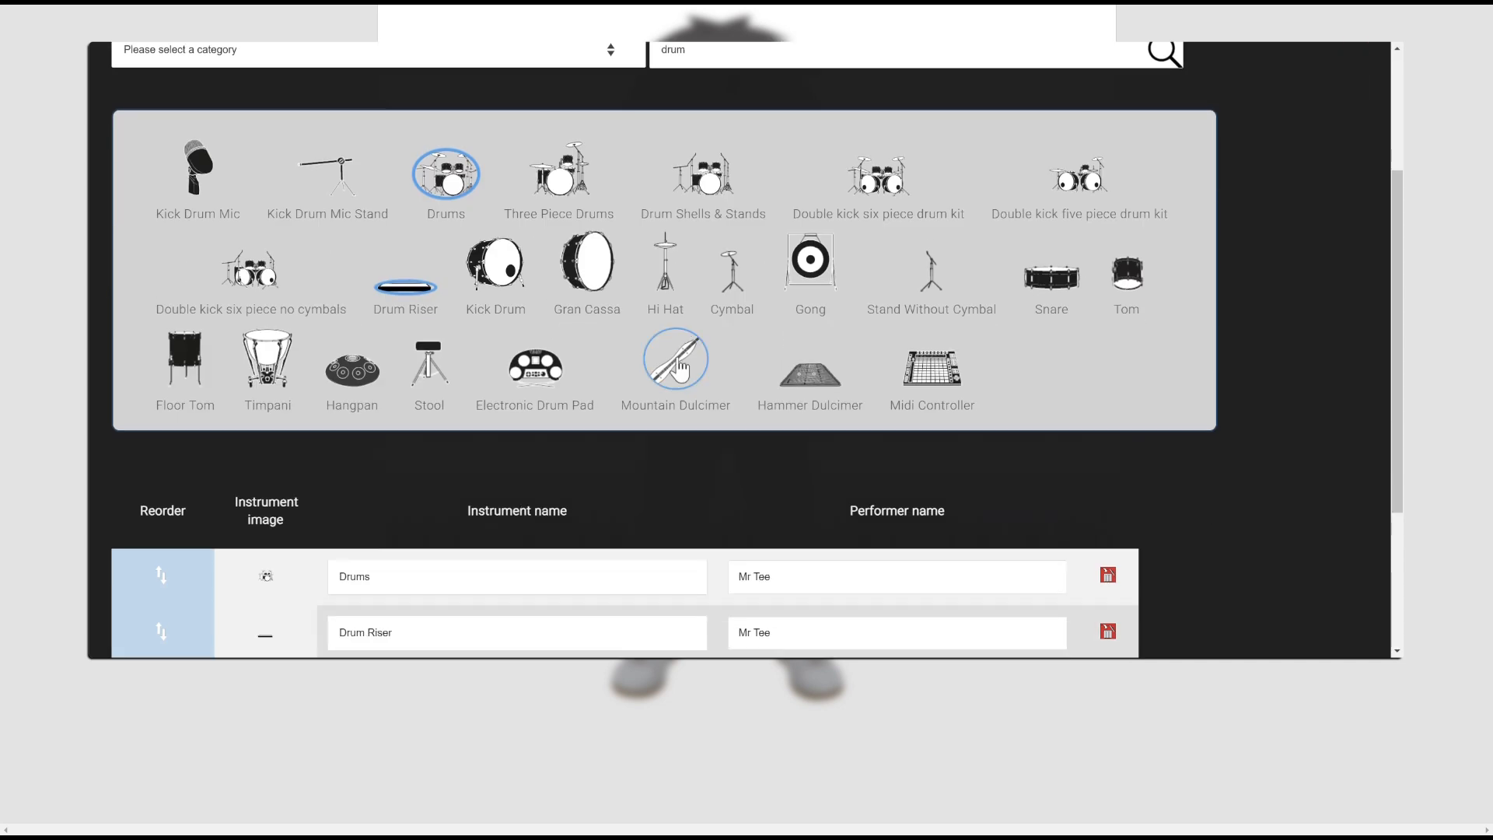
pyautogui.scroll(1, 678, 368)
pyautogui.doubleClick(727, 60)
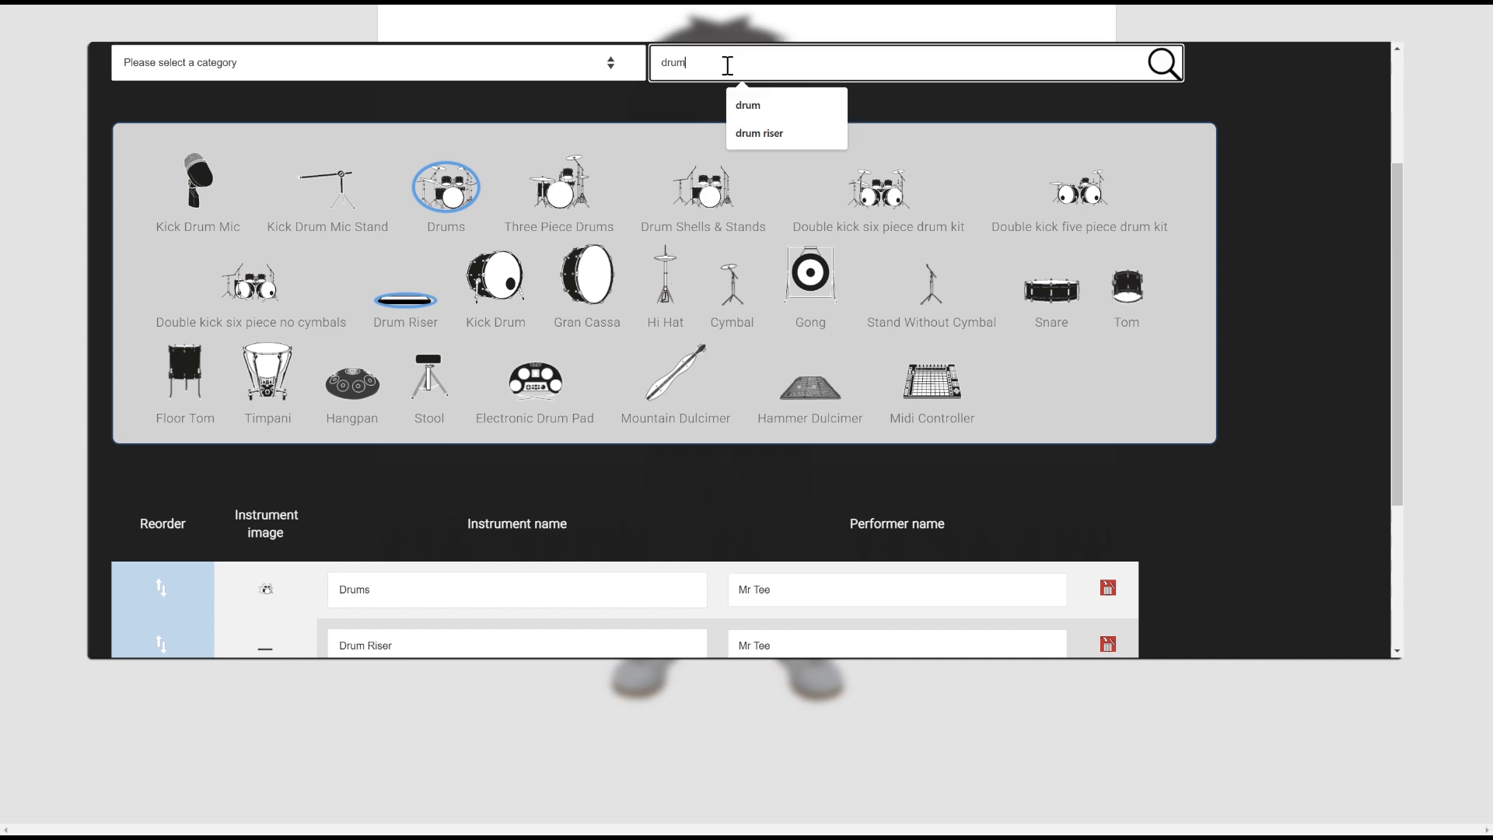
pyautogui.write('side')
pyautogui.scroll(-1, 456, 239)
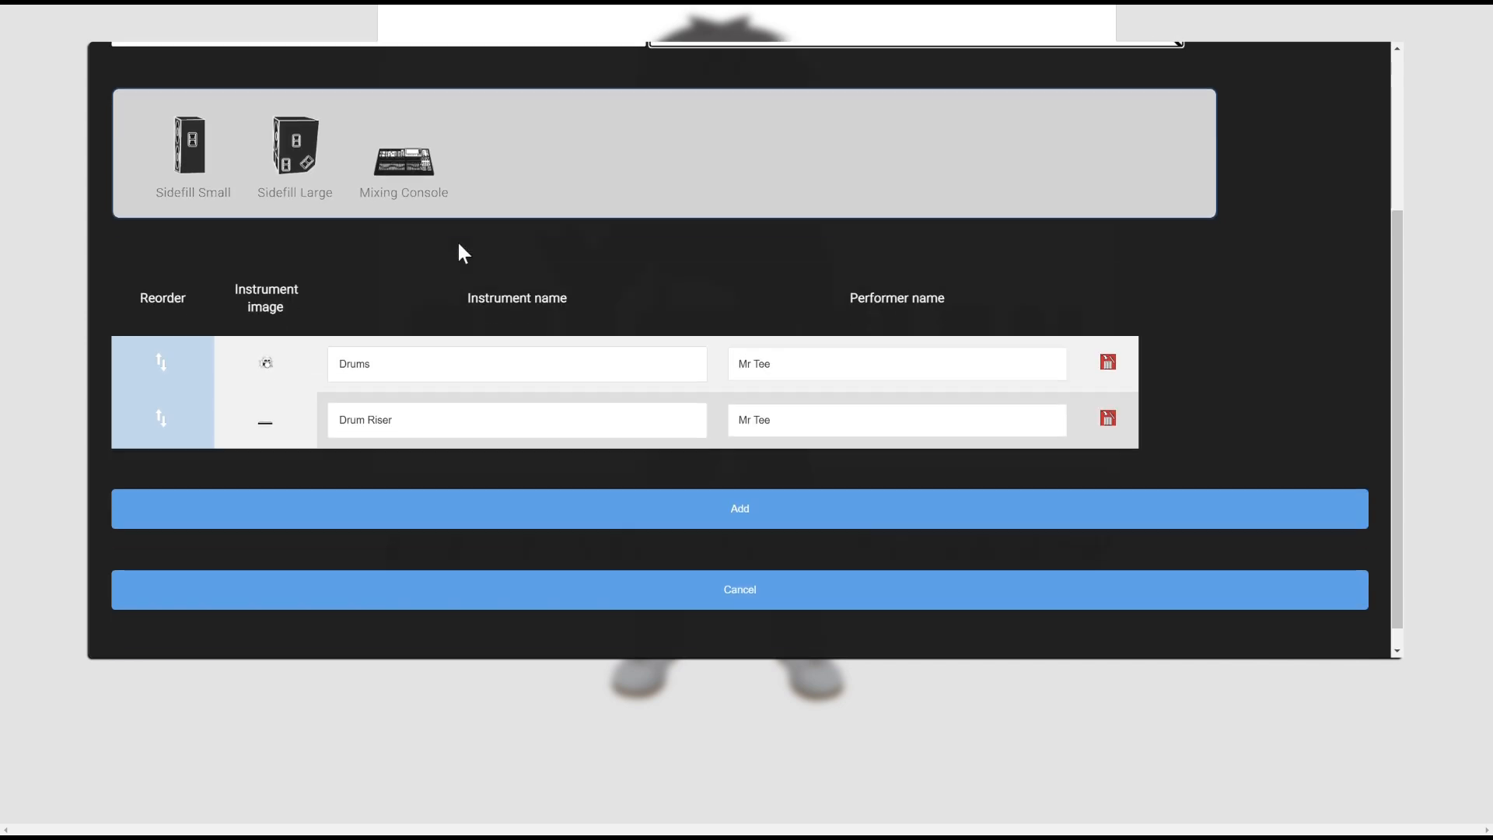
pyautogui.click(190, 143)
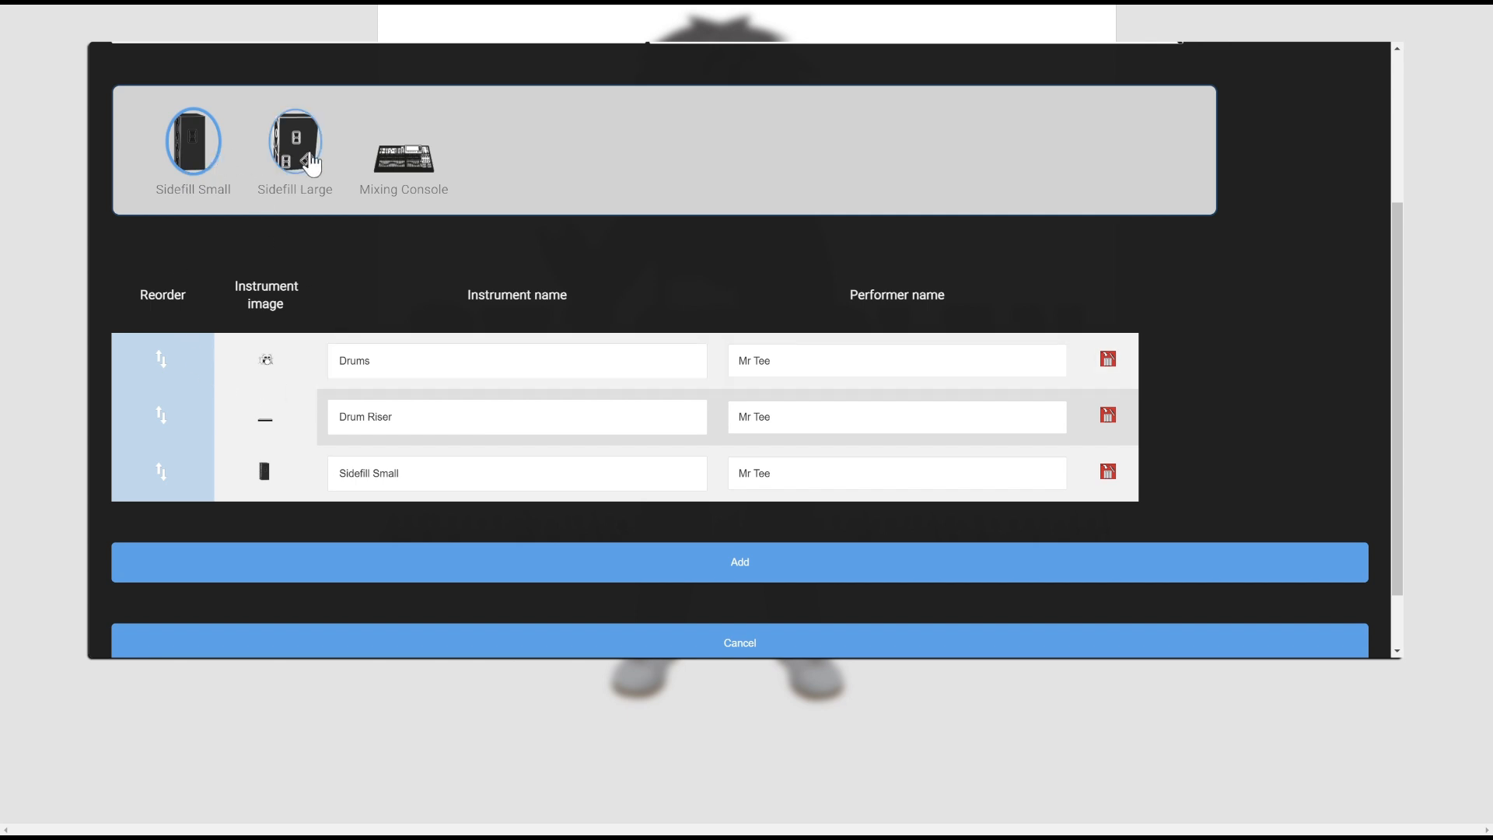
pyautogui.click(308, 156)
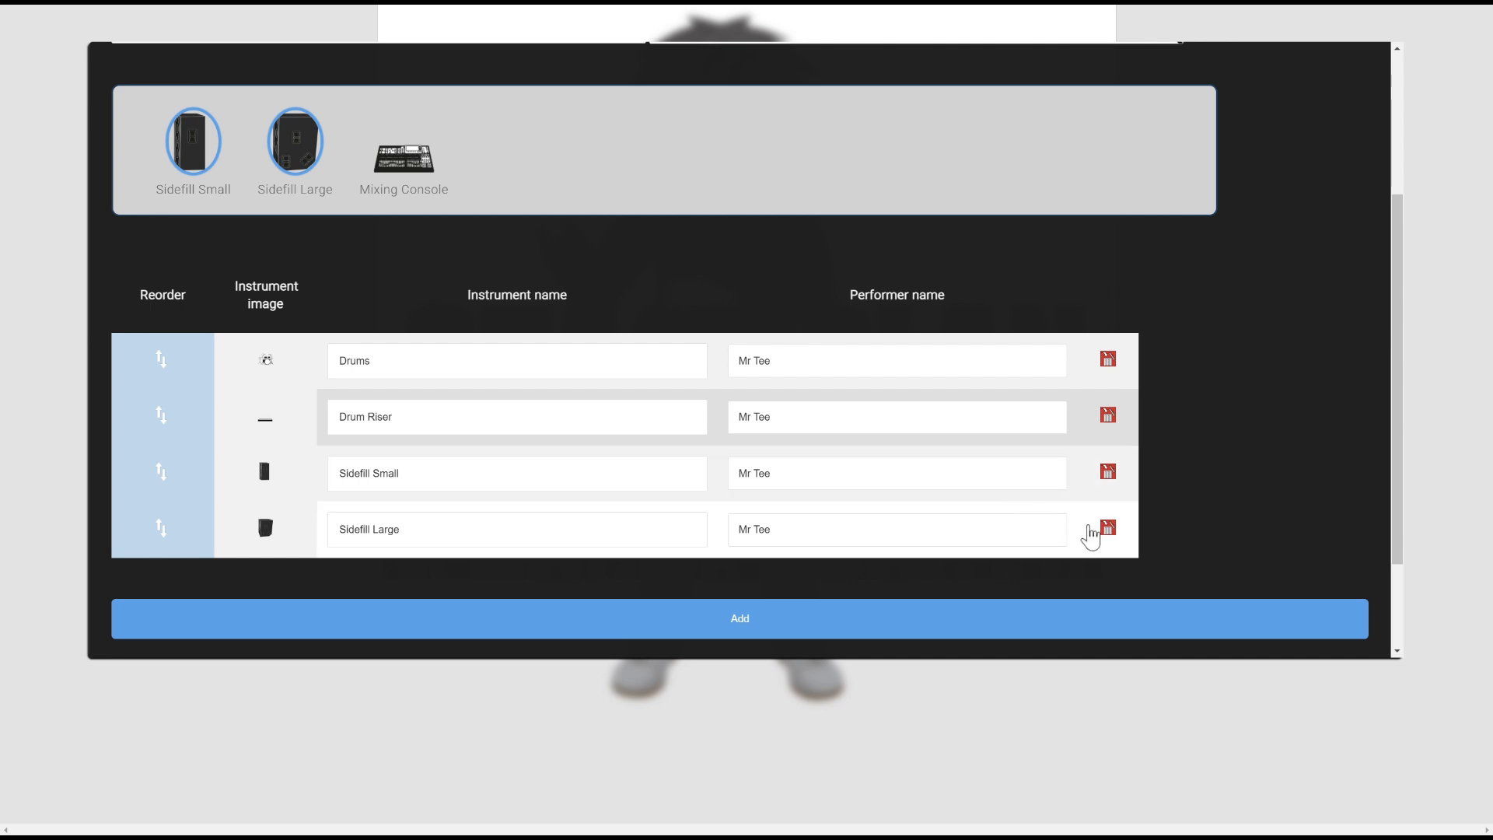
pyautogui.click(1108, 531)
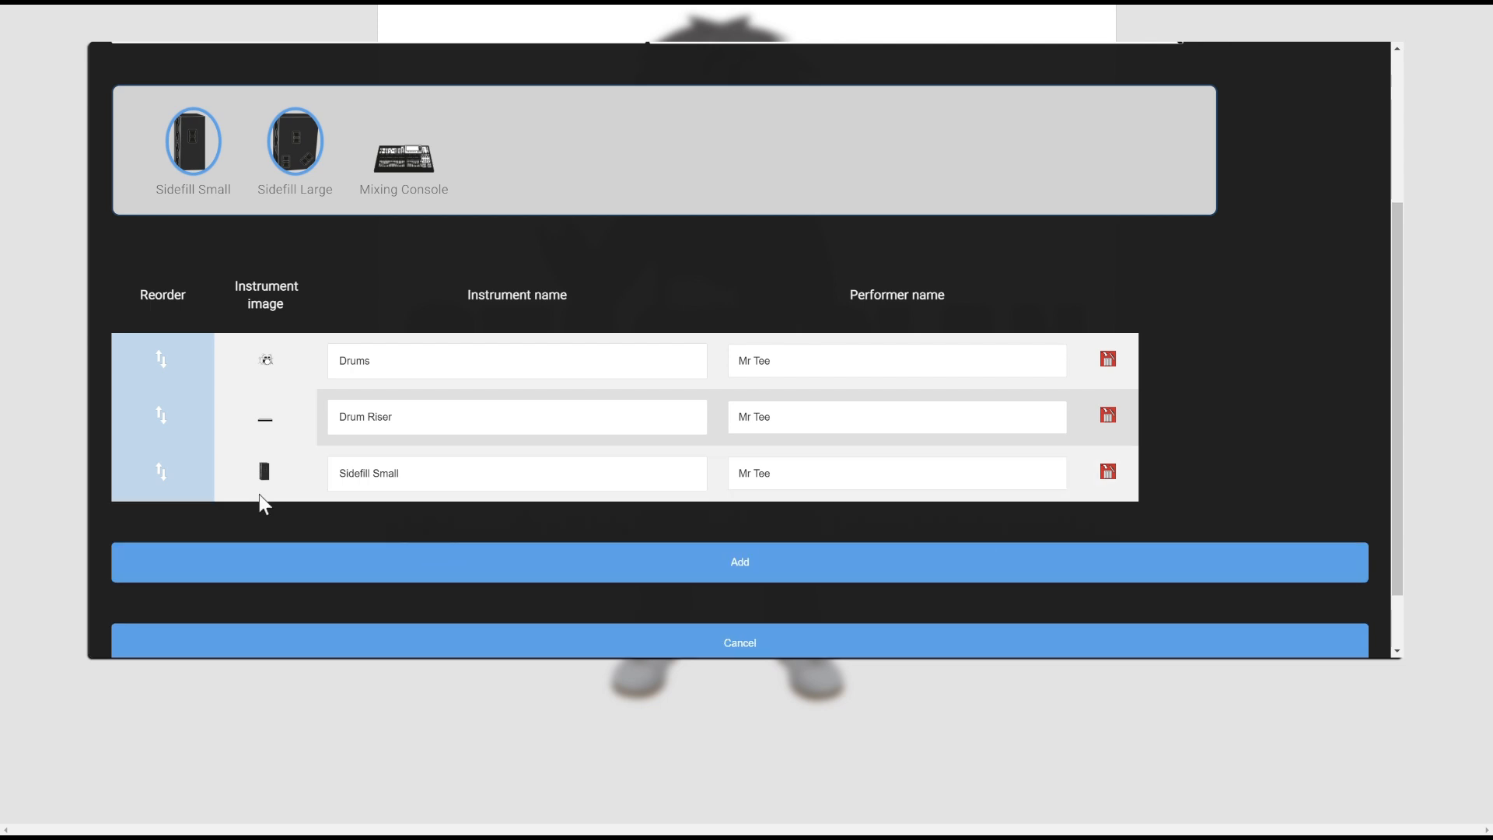
pyautogui.scroll(2, 385, 544)
pyautogui.moveTo(157, 104); pyautogui.dragTo(137, 103)
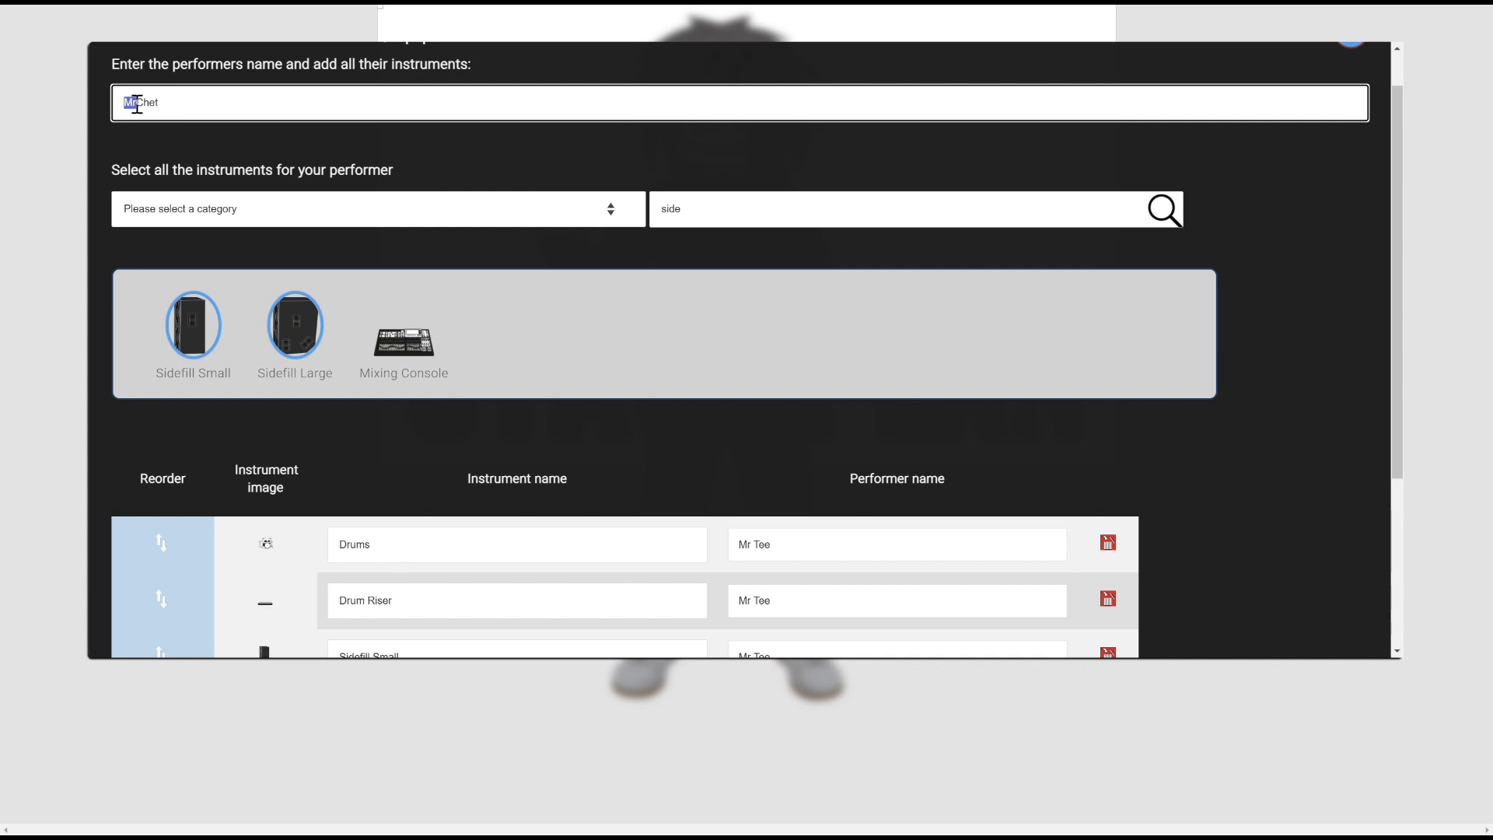
# Search 'bass' and add a Bass Guitar, one-cone speaker and bass amp head for the bassist
pyautogui.click(772, 209)
pyautogui.press('BackSpace')
pyautogui.press('BackSpace')
pyautogui.press('BackSpace')
pyautogui.press('BackSpace')
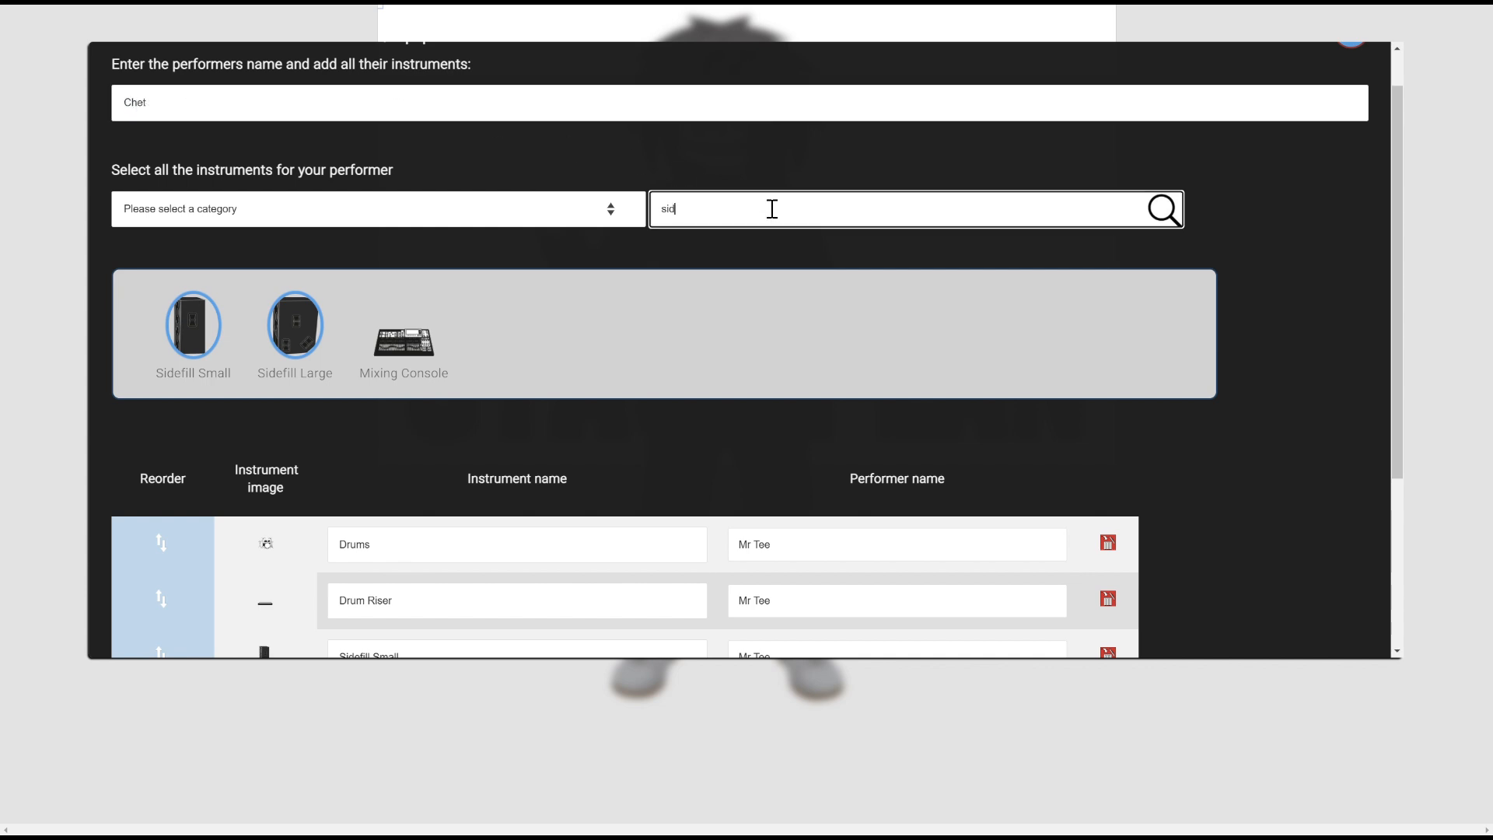
pyautogui.write('bass')
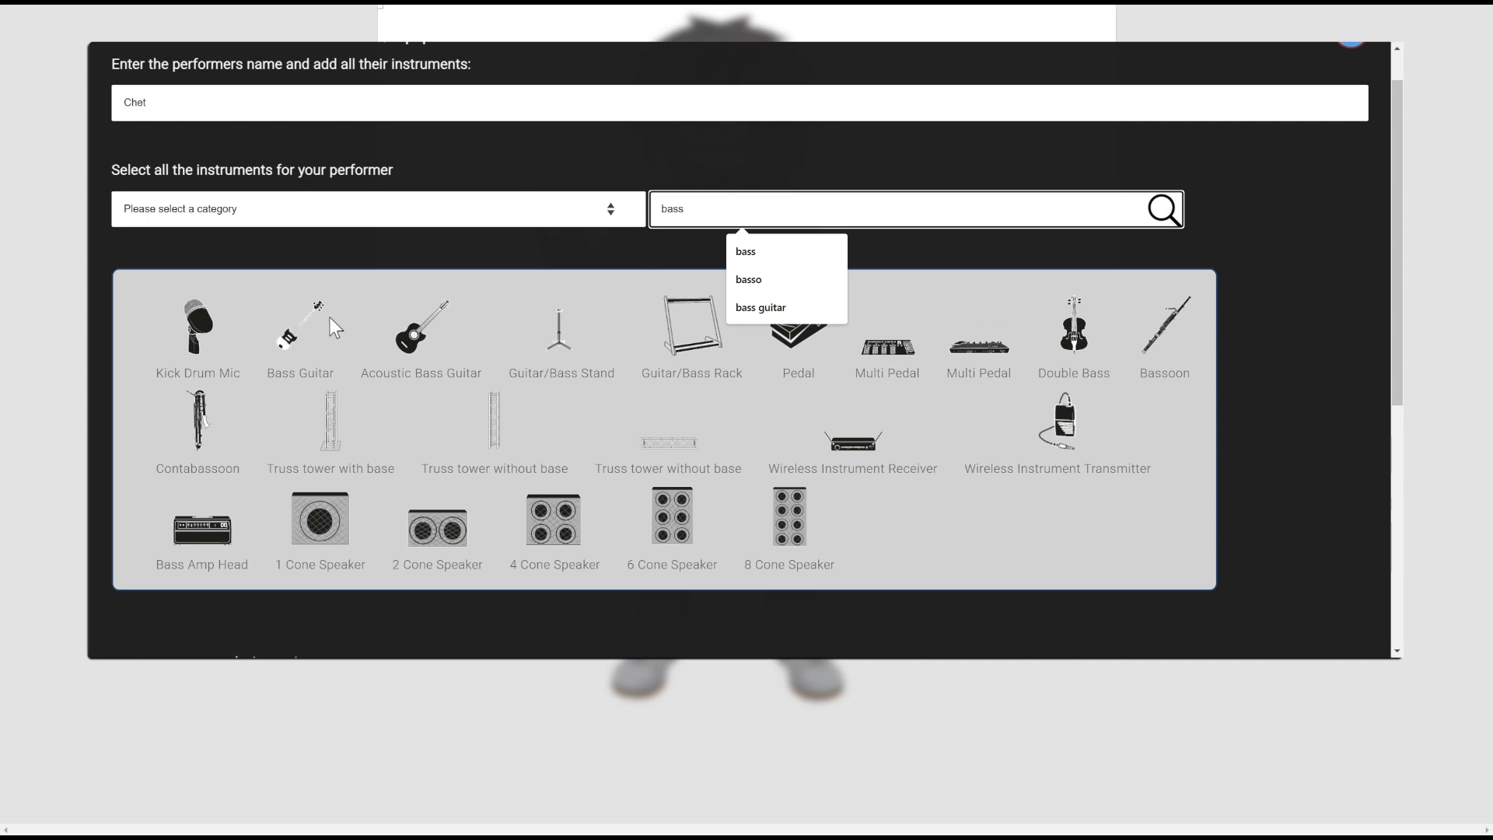
pyautogui.click(300, 325)
pyautogui.click(289, 531)
pyautogui.click(204, 531)
# Replace the performer name with the guitarist's name for the next entries
pyautogui.moveTo(700, 209); pyautogui.dragTo(585, 210)
pyautogui.write('pow')
pyautogui.press('BackSpace')
pyautogui.press('BackSpace')
pyautogui.press('BackSpace')
pyautogui.click(483, 92)
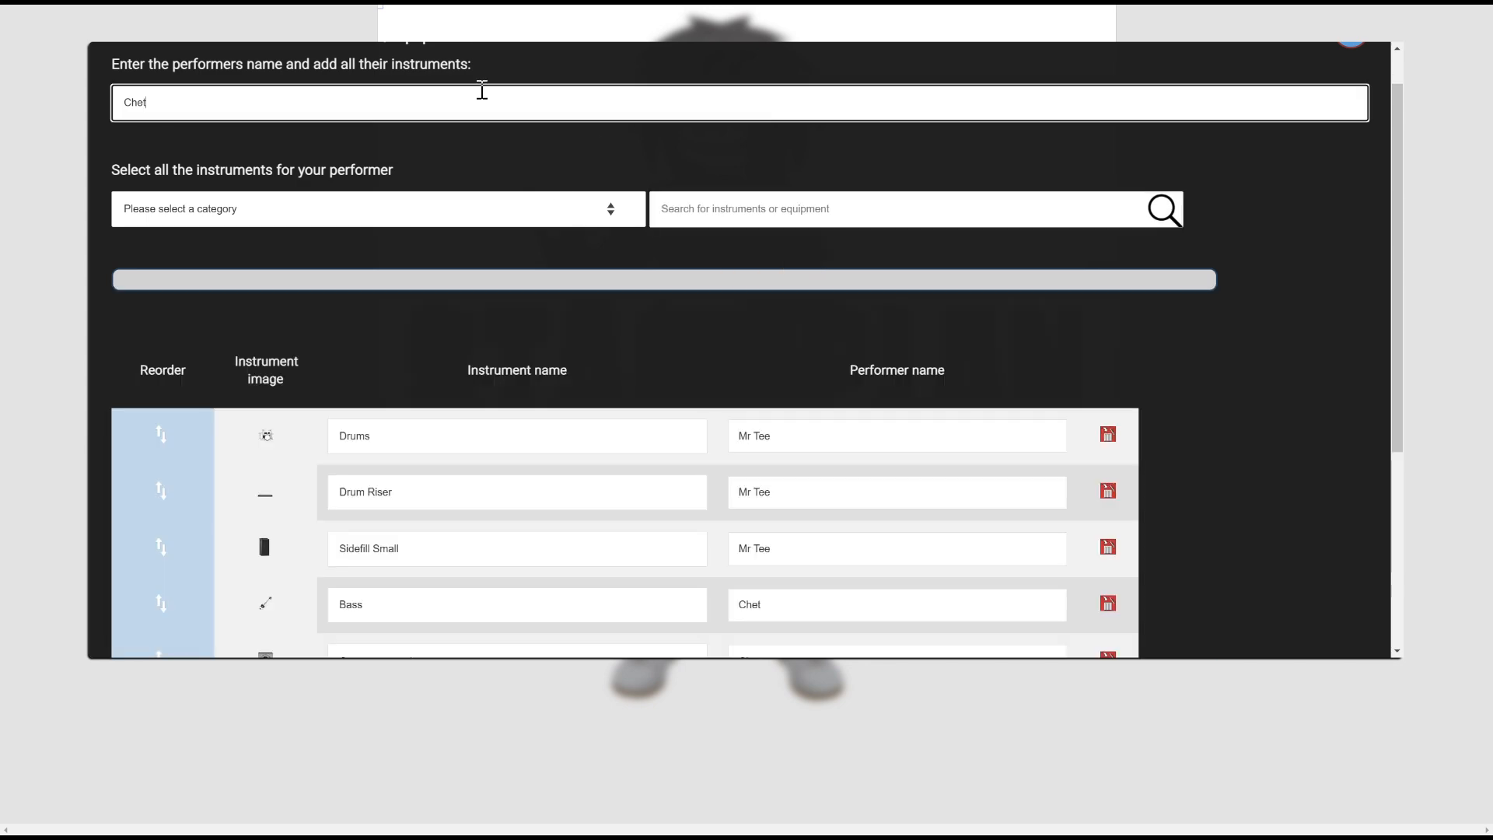
pyautogui.press('BackSpace')
pyautogui.press('BackSpace')
pyautogui.press('BackSpace')
pyautogui.press('BackSpace')
pyautogui.write('Dave')
# Give the guitarist an Electric Guitar, 4 Cone Speaker, Guitar Amp Head, Multi Pedal and Vocal Microphone
pyautogui.click(739, 208)
pyautogui.write('guit')
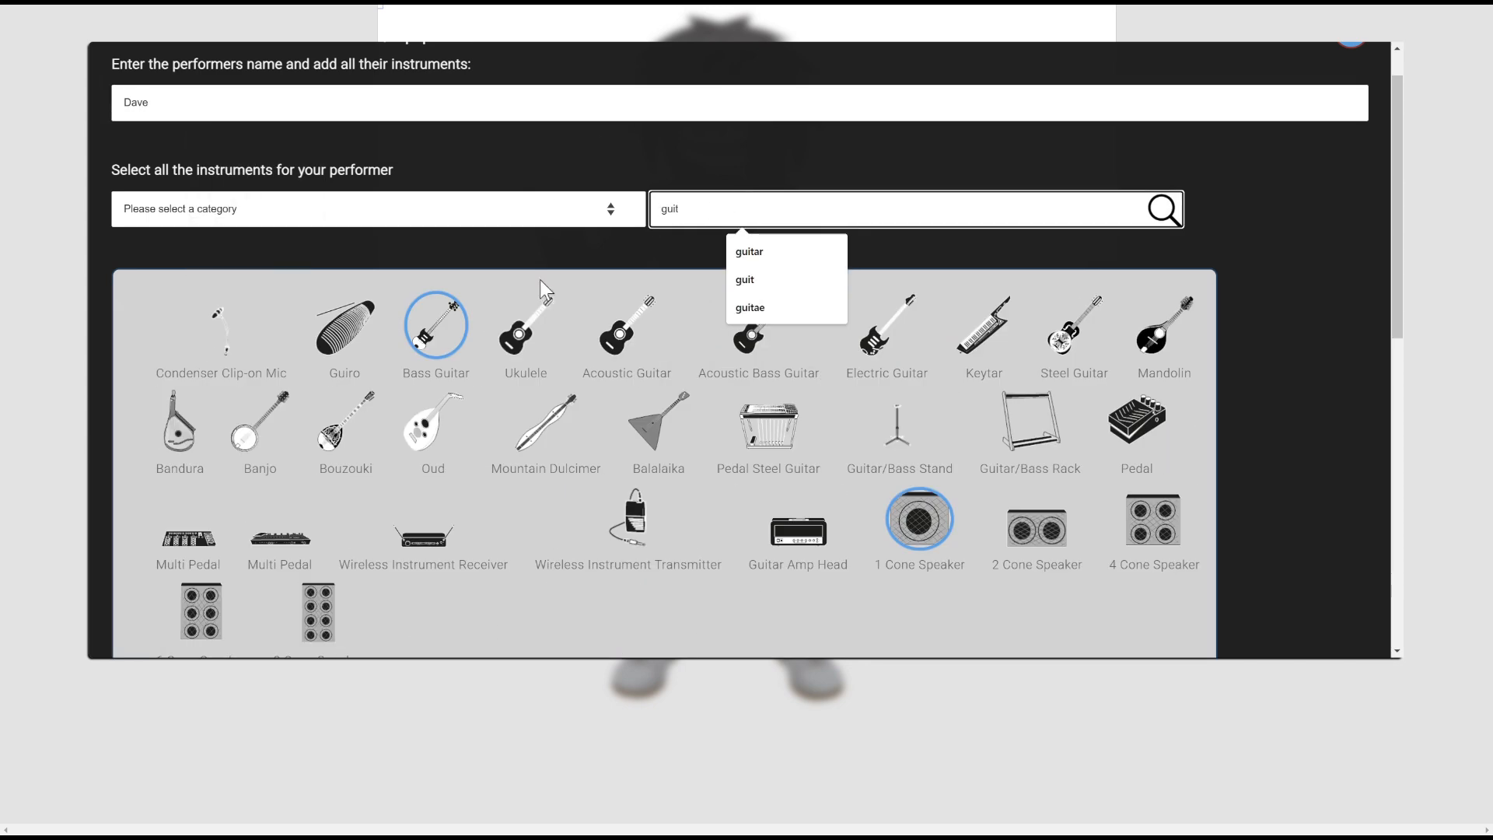
pyautogui.click(875, 345)
pyautogui.click(1129, 513)
pyautogui.click(787, 527)
pyautogui.click(258, 539)
pyautogui.moveTo(692, 208); pyautogui.dragTo(565, 211)
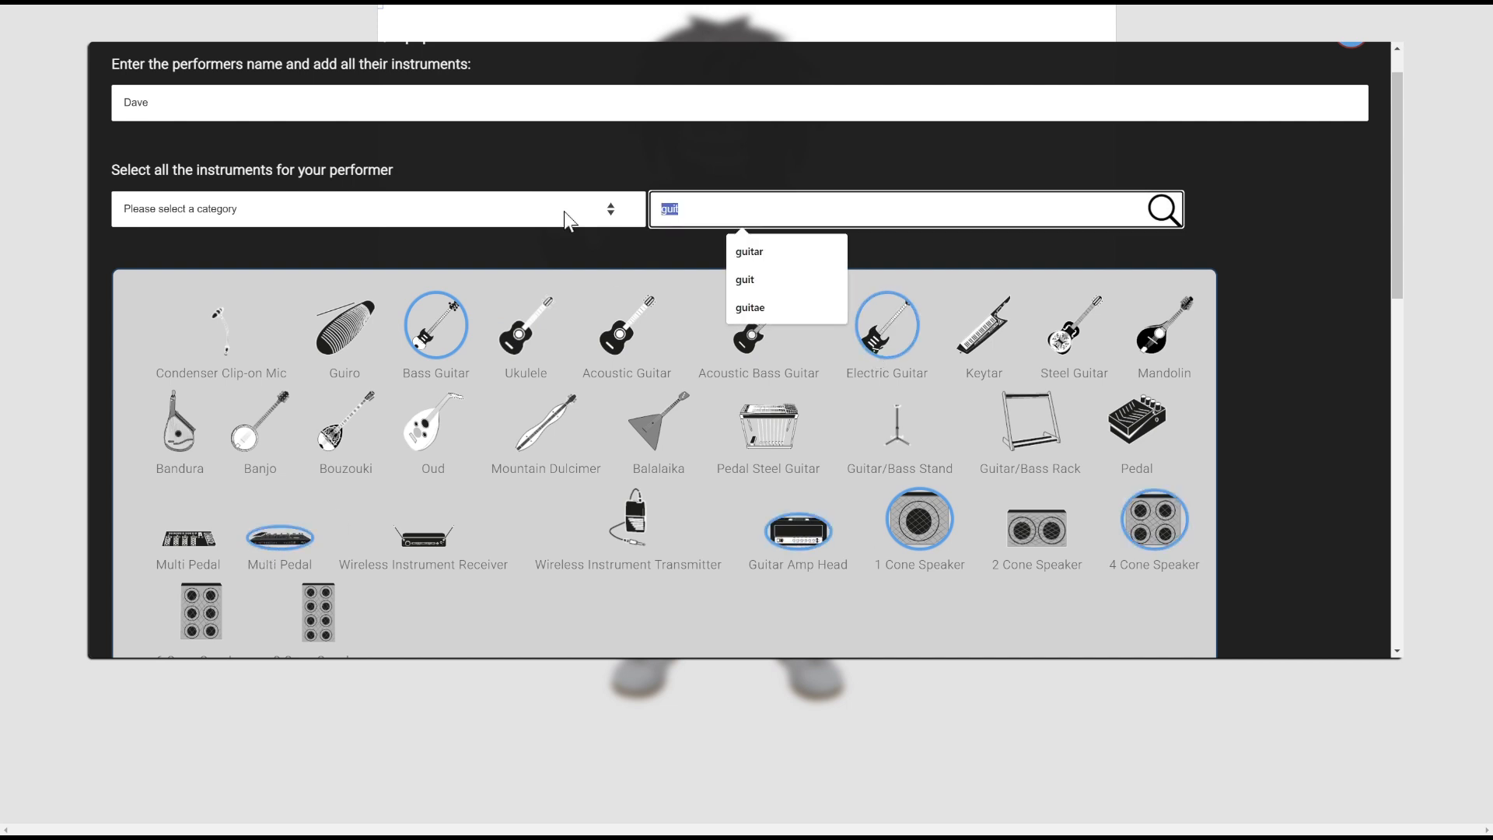
pyautogui.write('vocal')
pyautogui.click(220, 331)
# Enter the singer as the performer and add a floor Monitor for them
pyautogui.doubleClick(137, 101)
pyautogui.write('Zara')
pyautogui.doubleClick(700, 209)
pyautogui.write('voc')
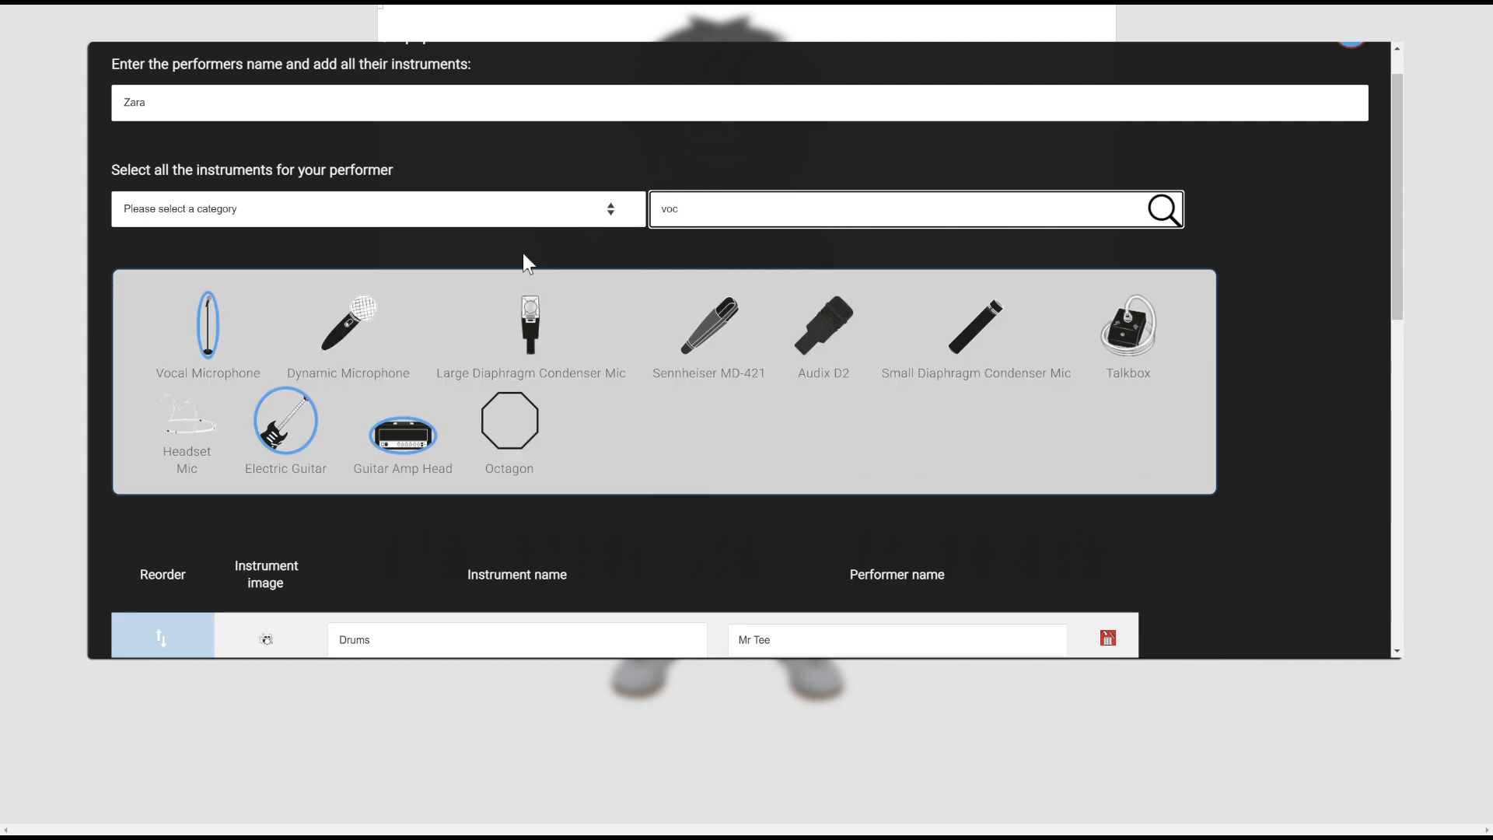
pyautogui.write('wd')
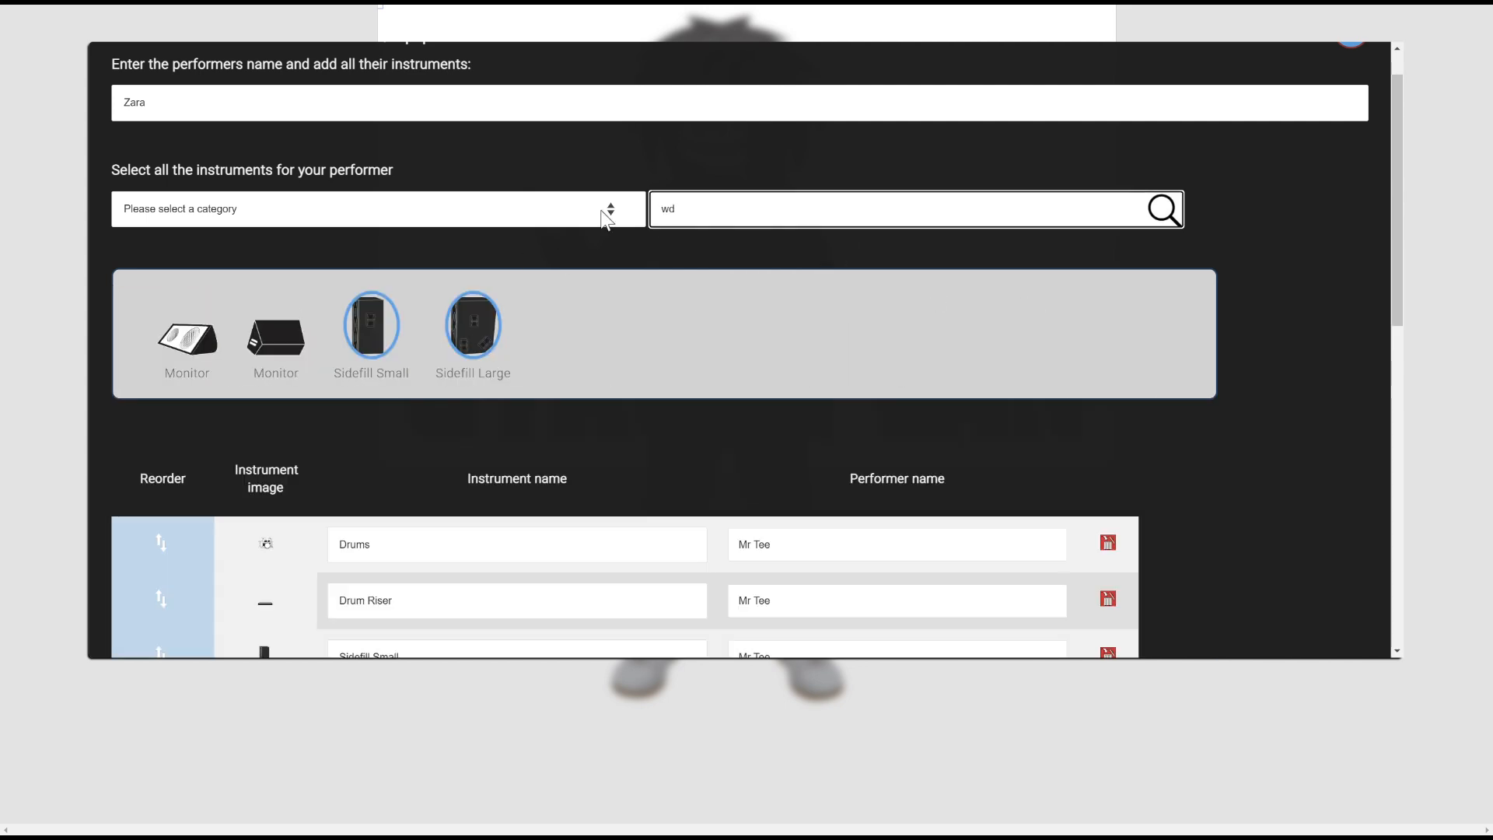
pyautogui.click(279, 340)
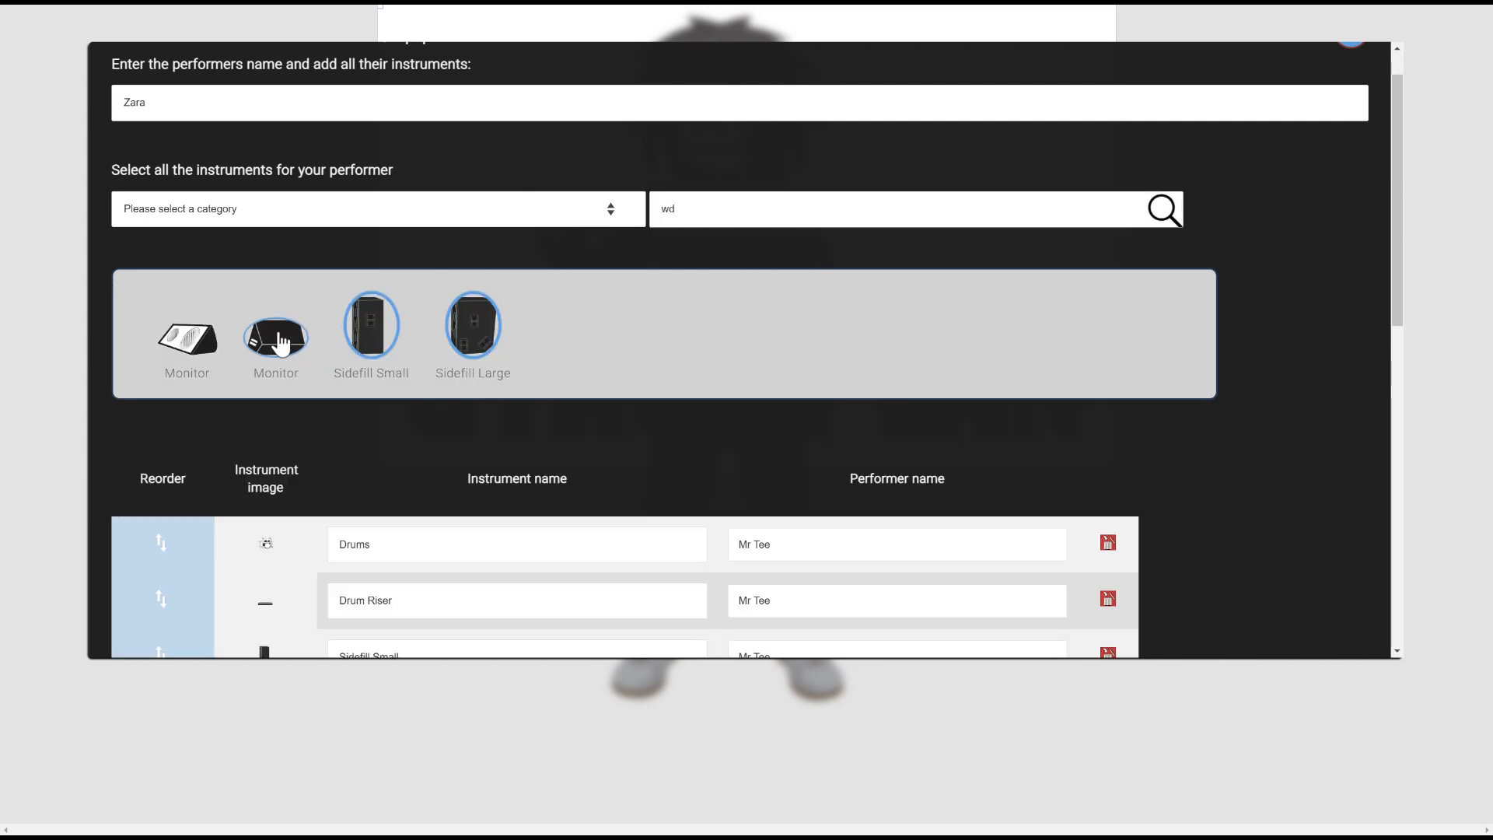
pyautogui.scroll(-10, 280, 340)
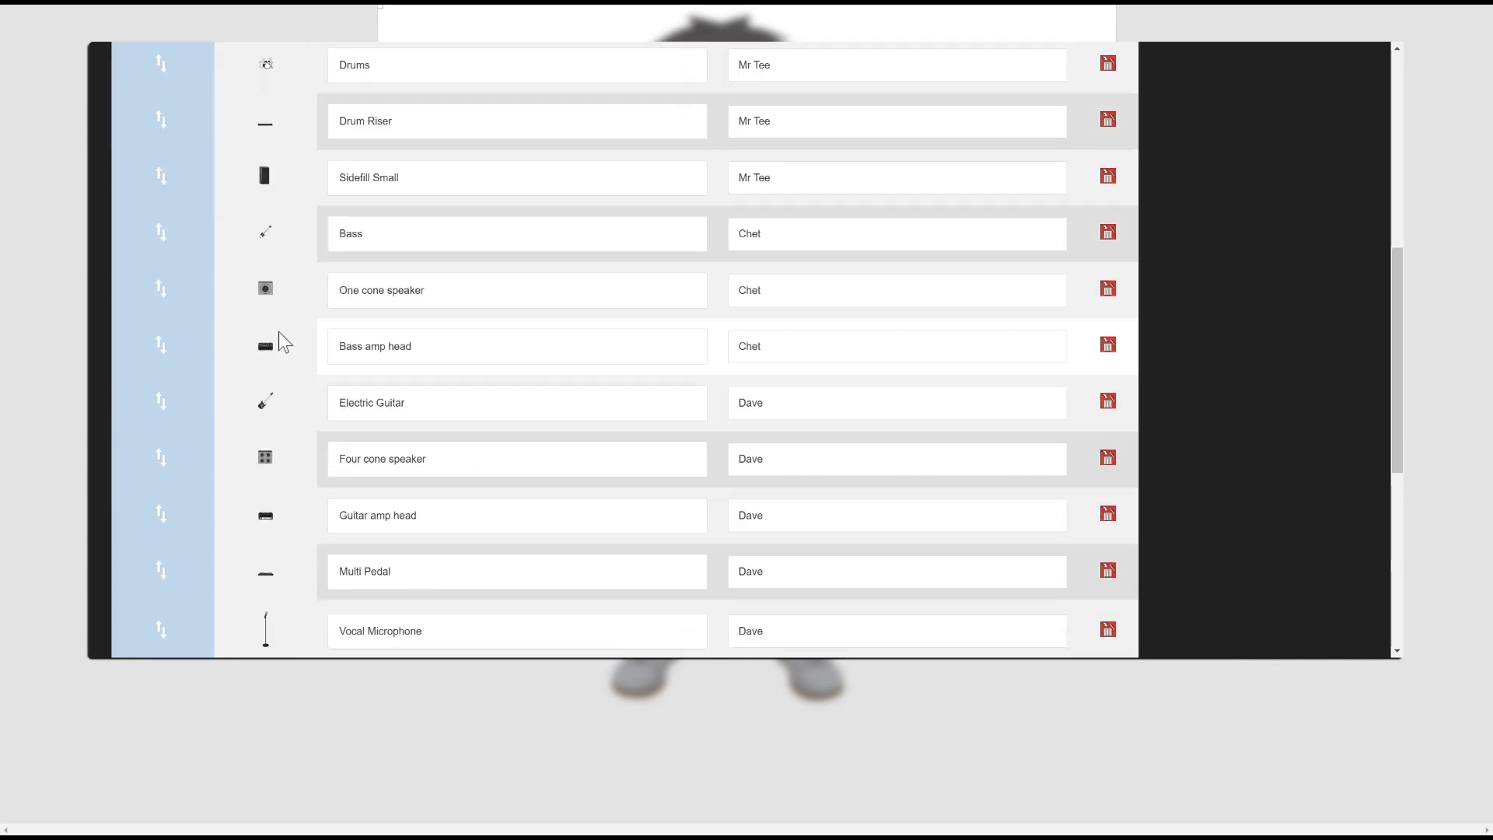
# Reassign the extra Monitors and move them up among the bassist's and guitarist's gear
pyautogui.scroll(-2, 372, 377)
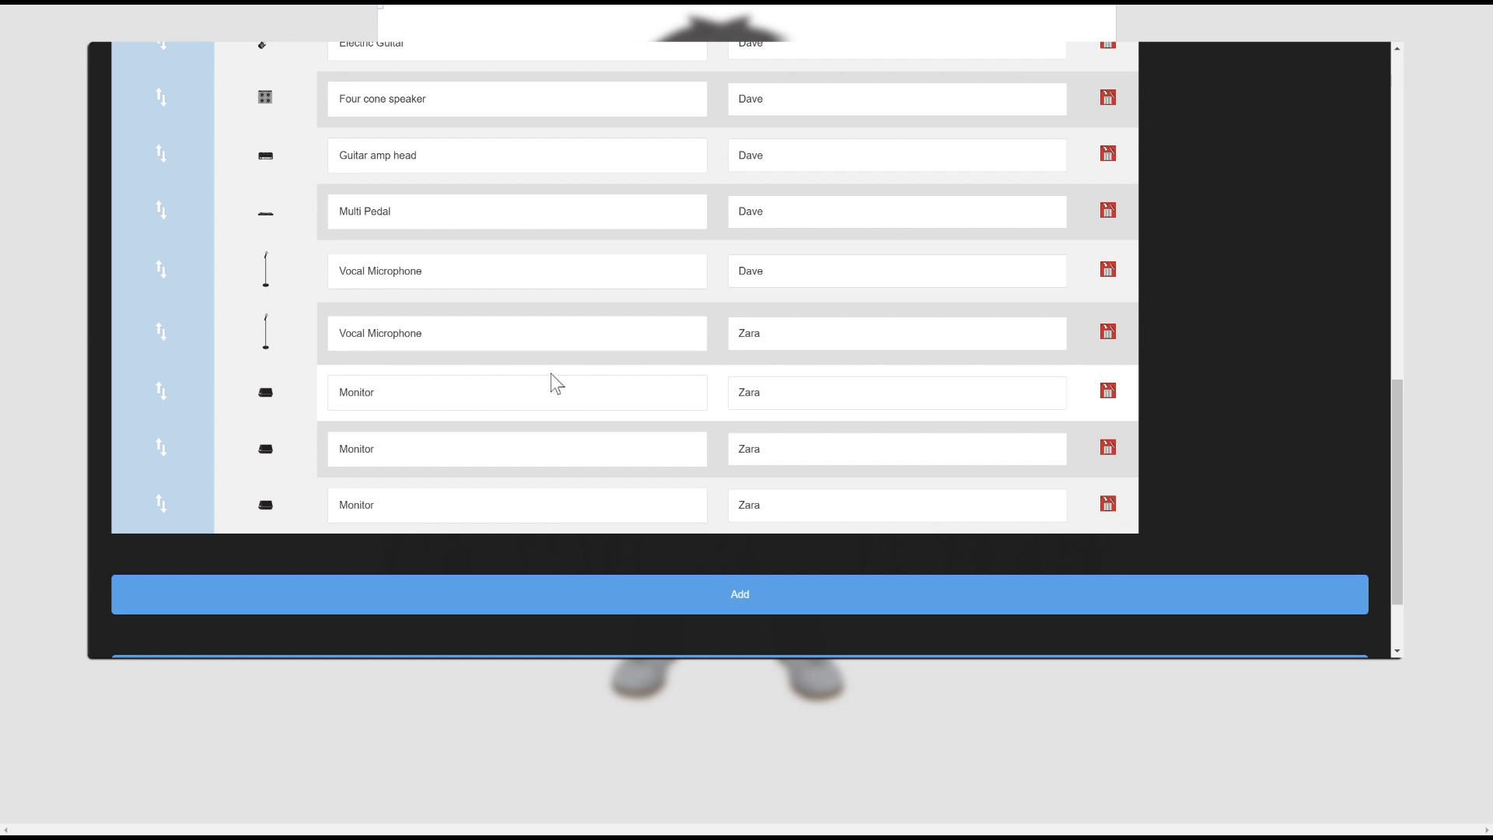
pyautogui.doubleClick(746, 448)
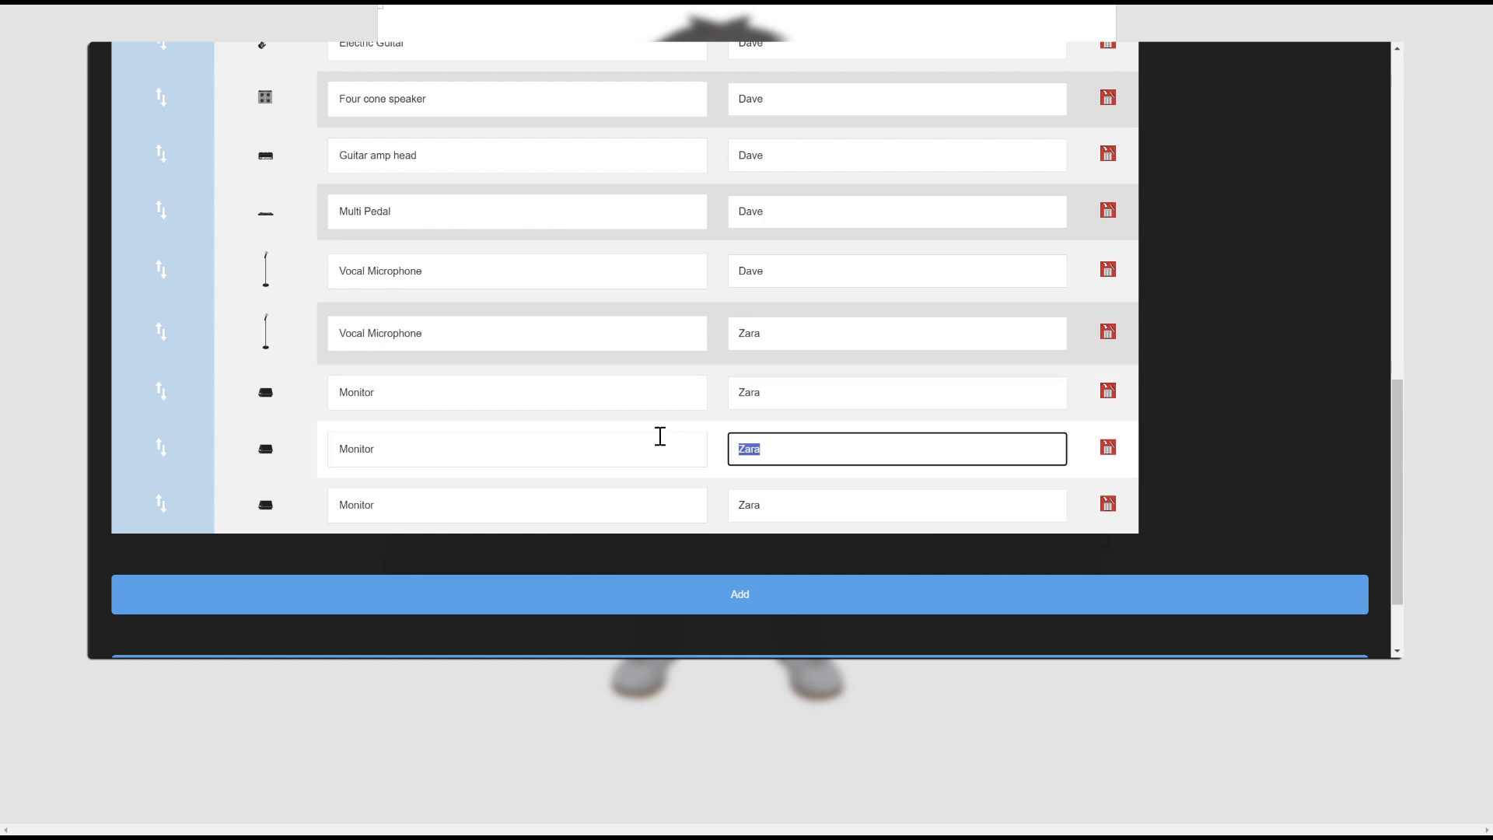
pyautogui.moveTo(777, 503); pyautogui.dragTo(717, 511)
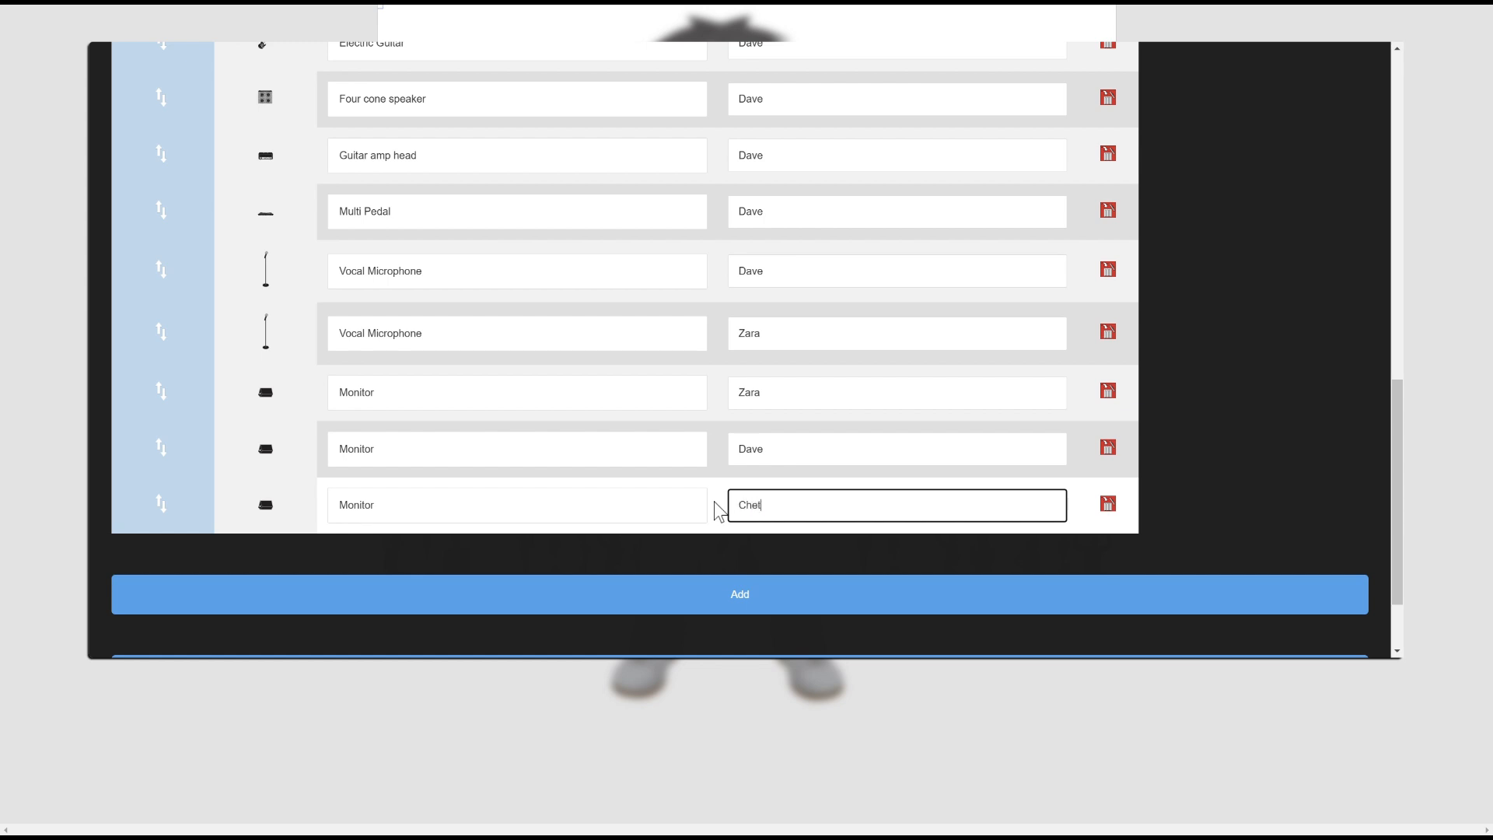
pyautogui.moveTo(193, 501); pyautogui.dragTo(164, 248)
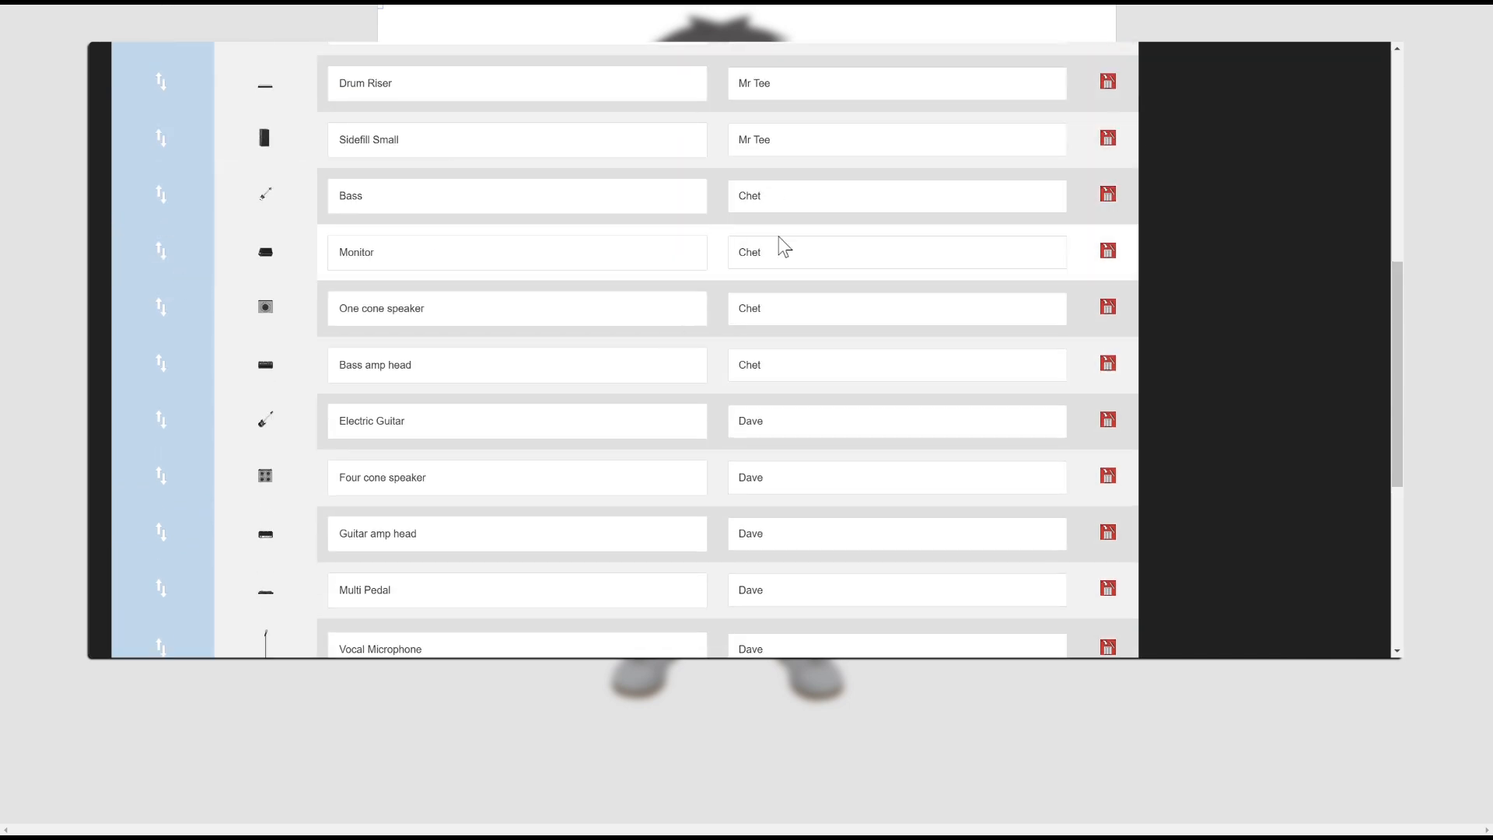
pyautogui.scroll(-1, 737, 523)
pyautogui.scroll(-5, 700, 517)
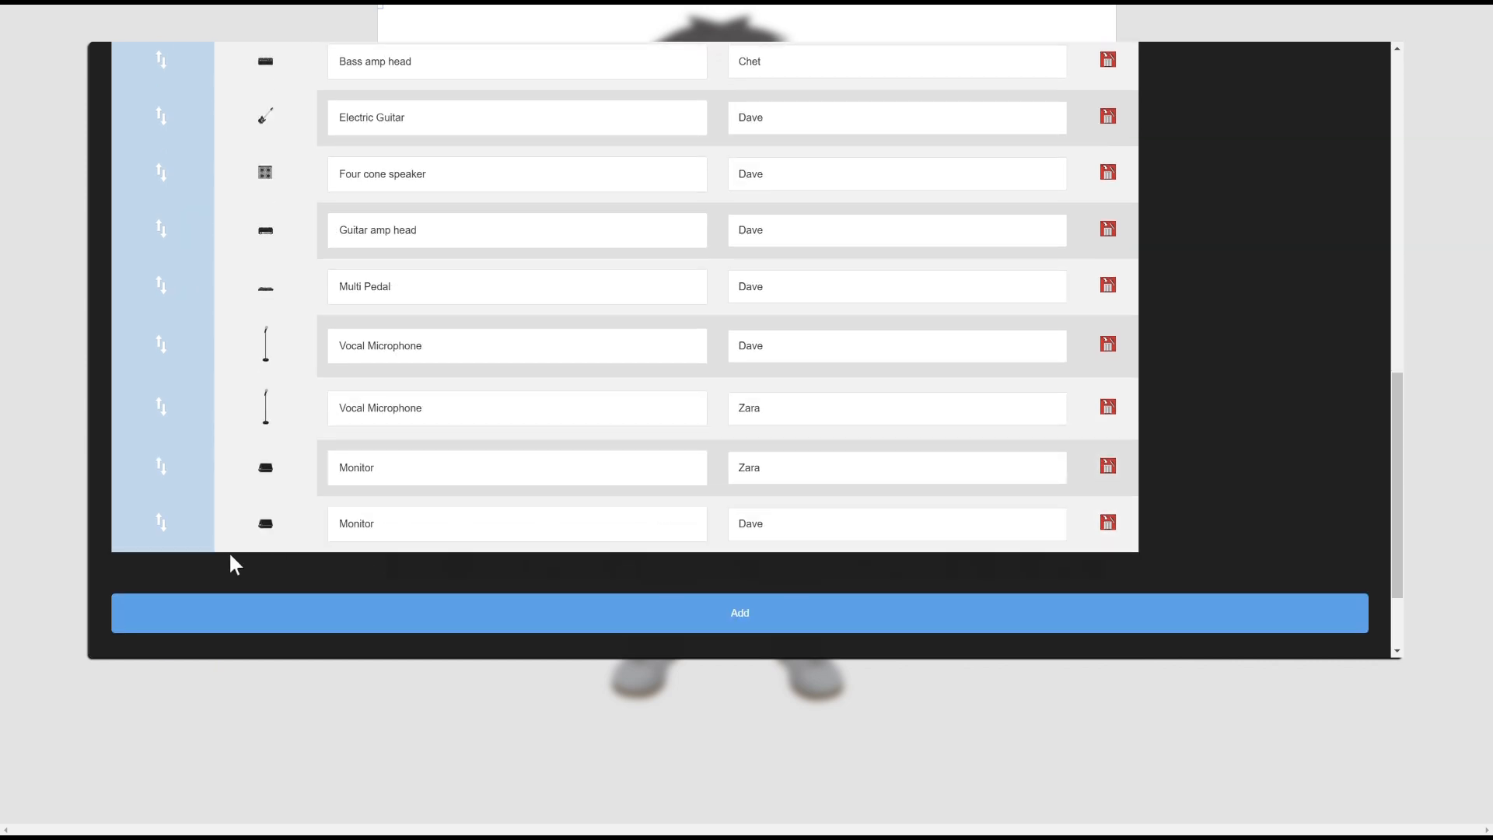
pyautogui.moveTo(163, 520); pyautogui.dragTo(177, 334)
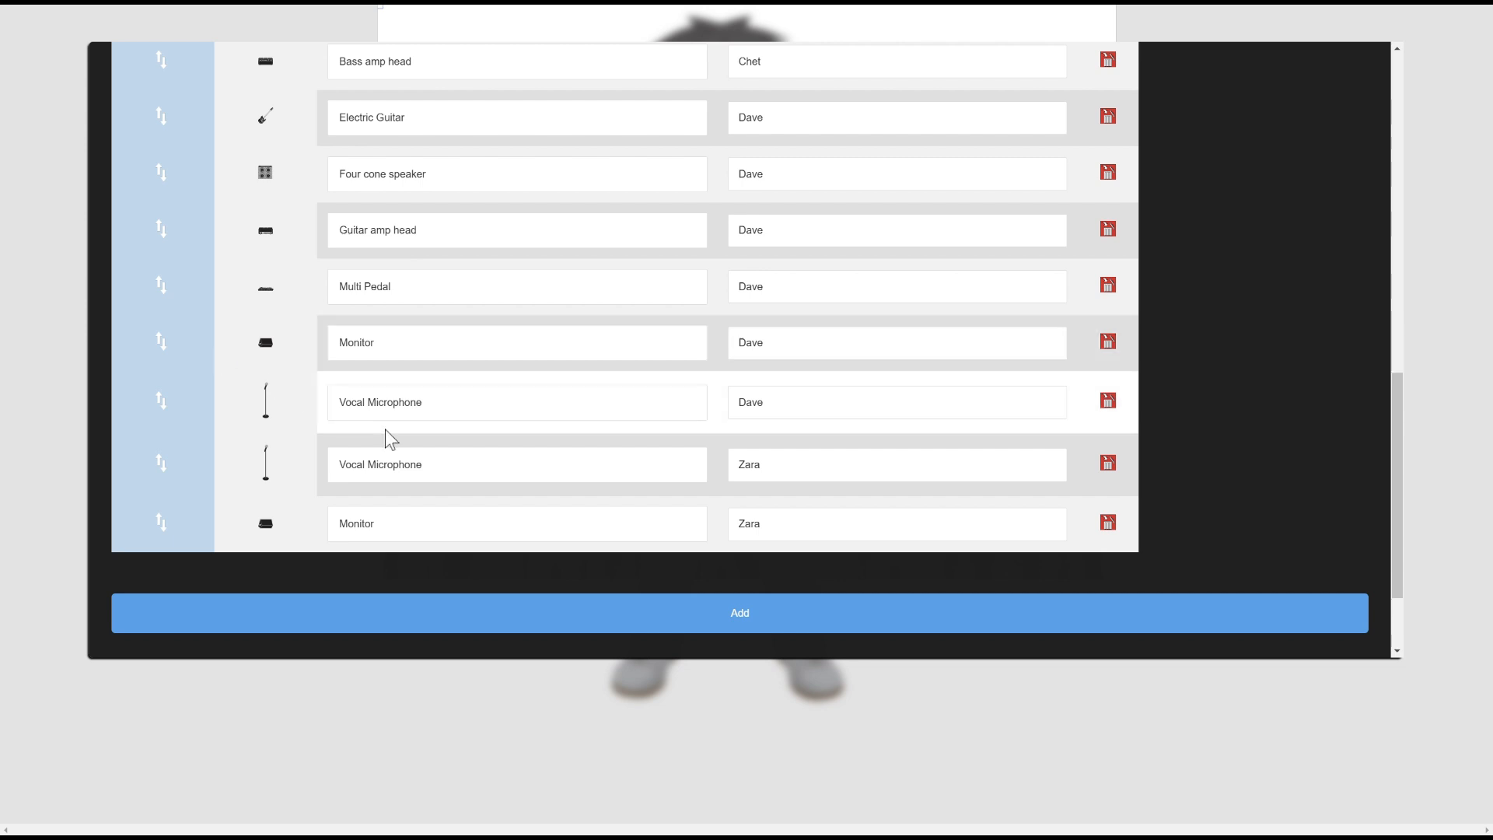
# Place the listed equipment on the stage and start a new entry for the singer
pyautogui.click(698, 610)
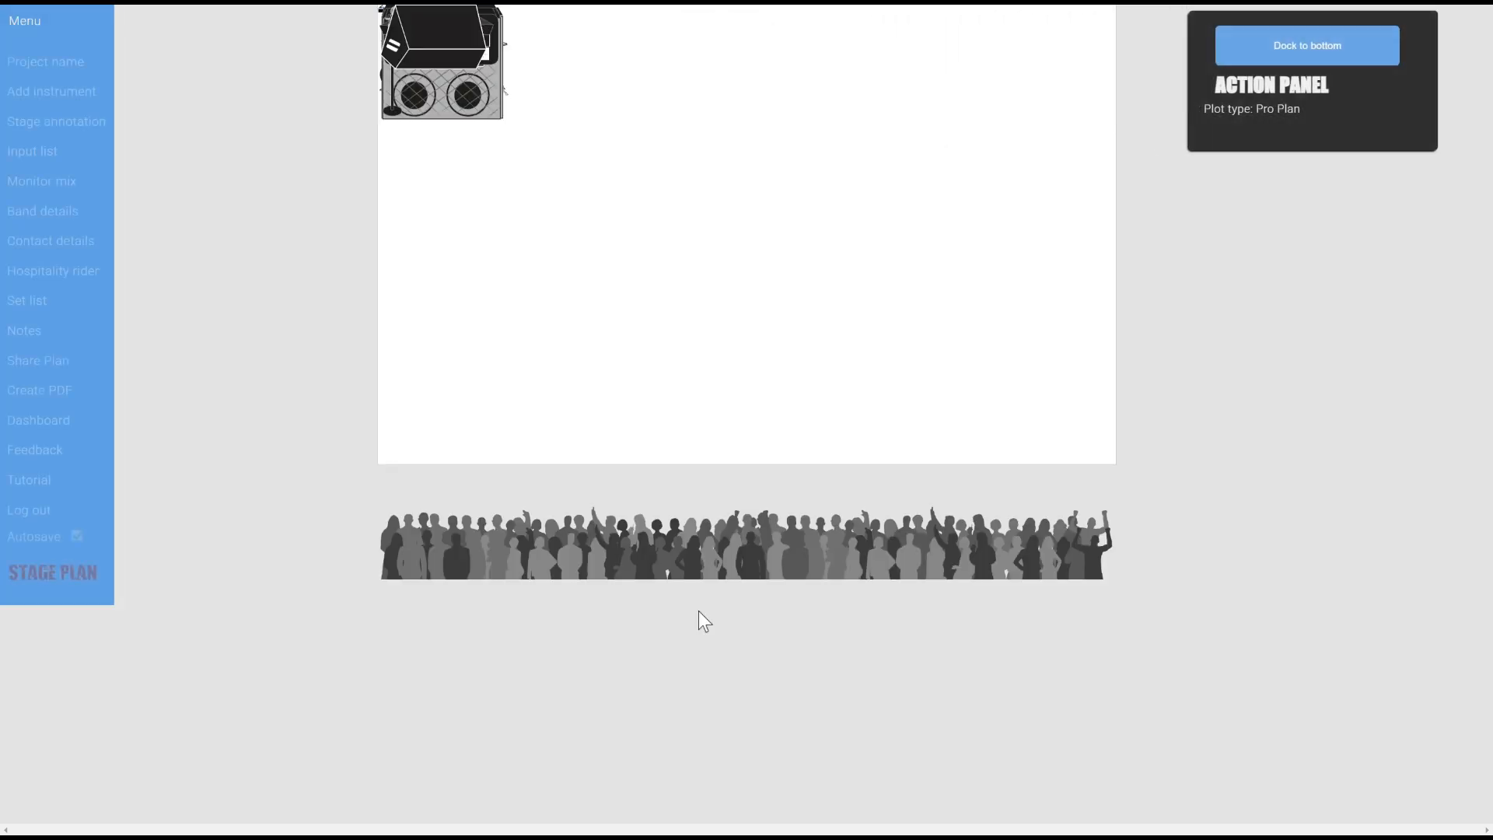
pyautogui.click(85, 93)
pyautogui.click(250, 152)
pyautogui.write('Zara')
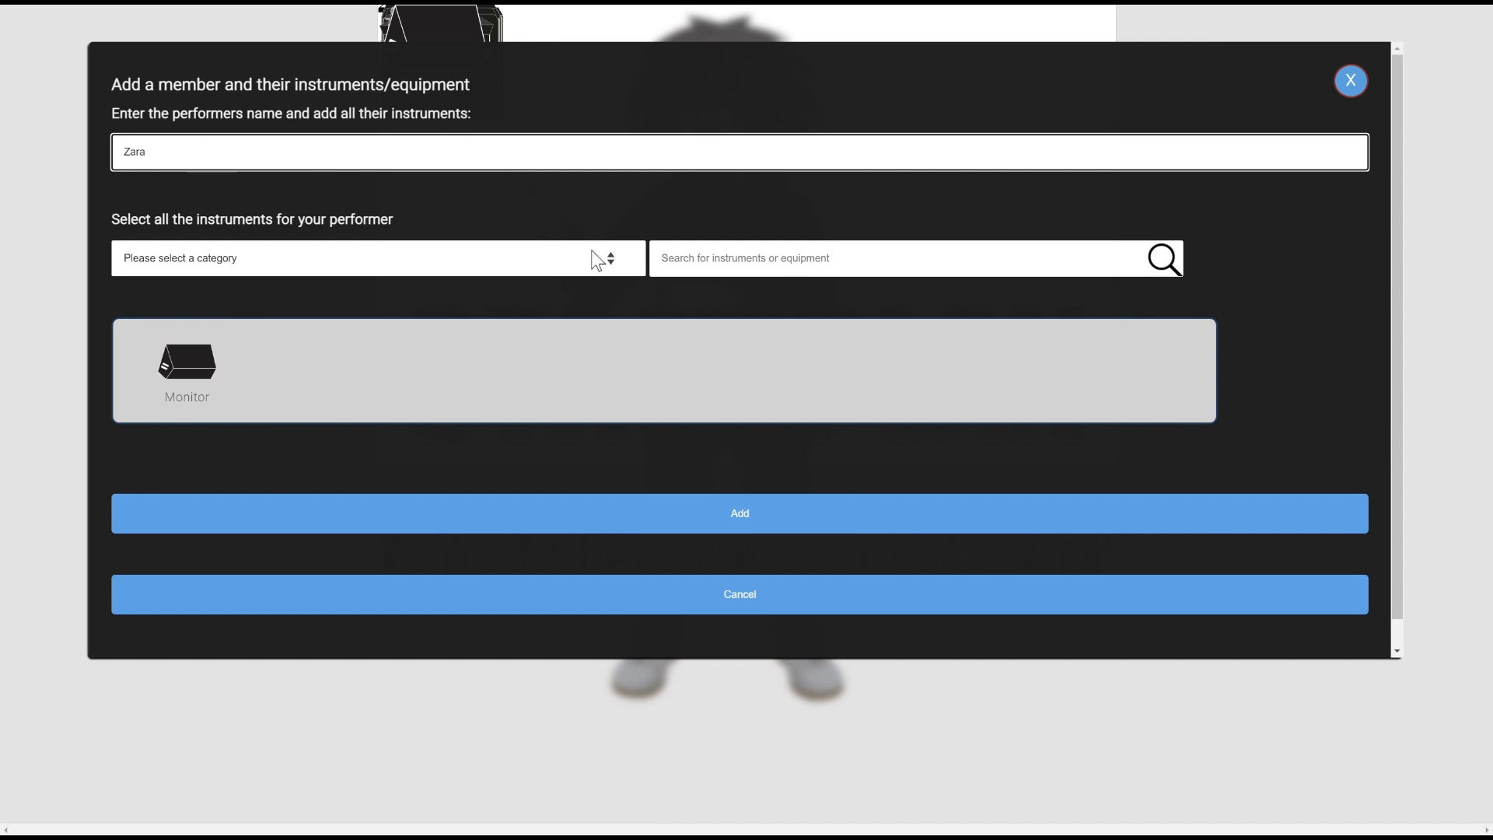
# Search 'ie', add an In Ear Monitor for the singer and place it on stage
pyautogui.click(710, 252)
pyautogui.write('ie')
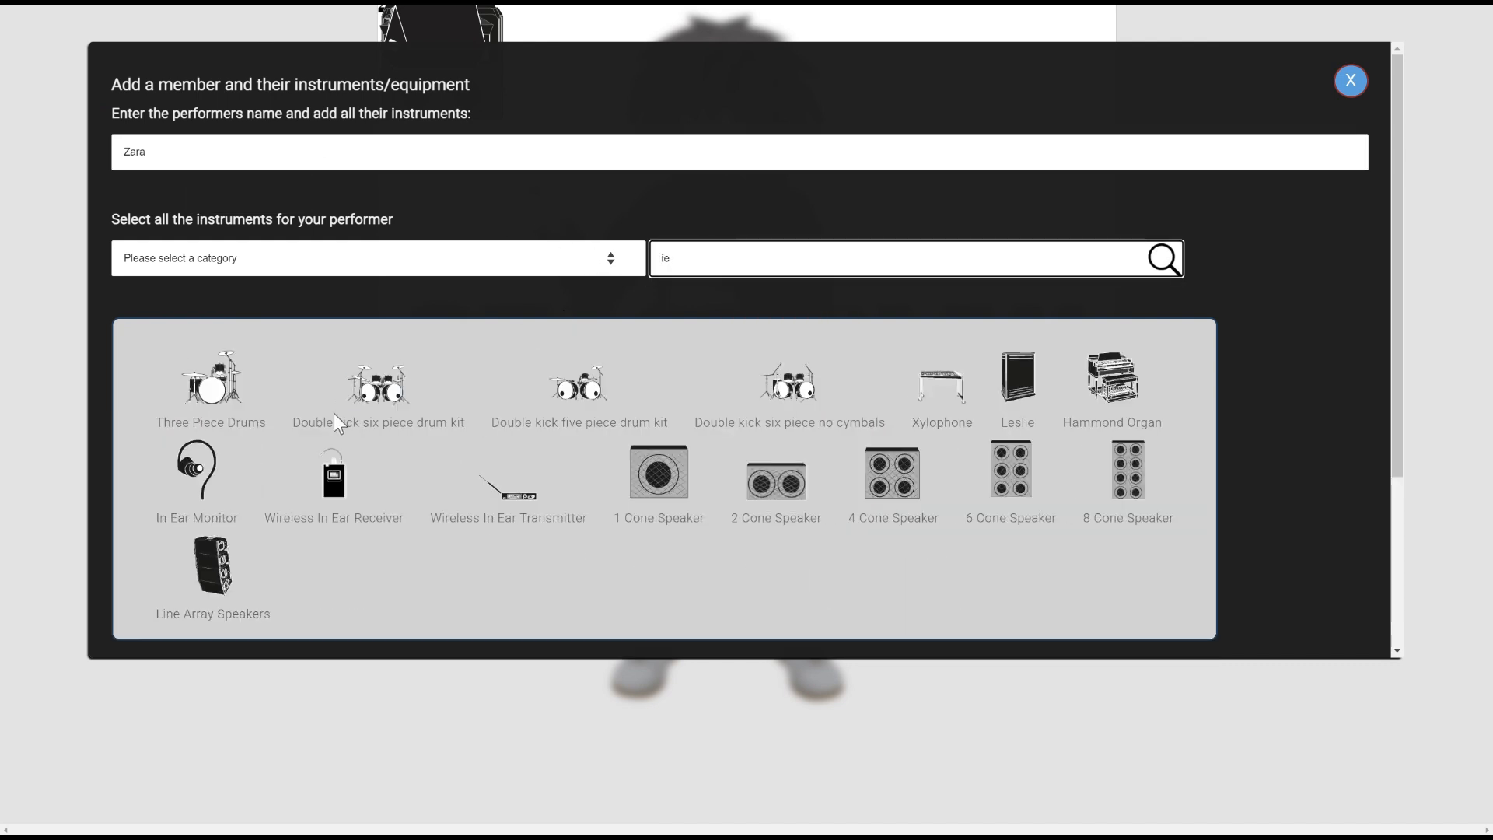
pyautogui.click(198, 471)
pyautogui.scroll(-5, 204, 473)
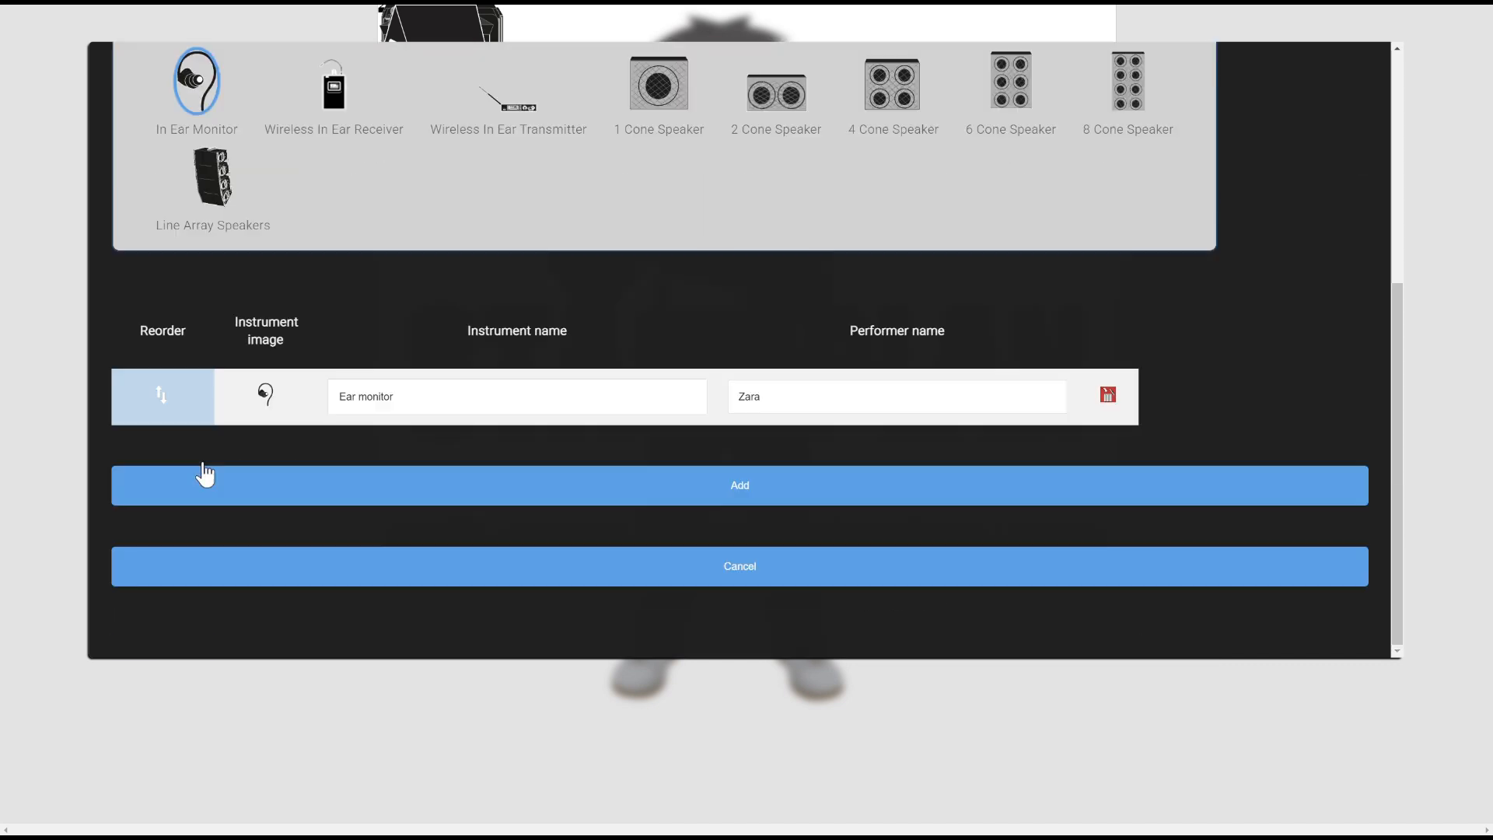
pyautogui.click(314, 486)
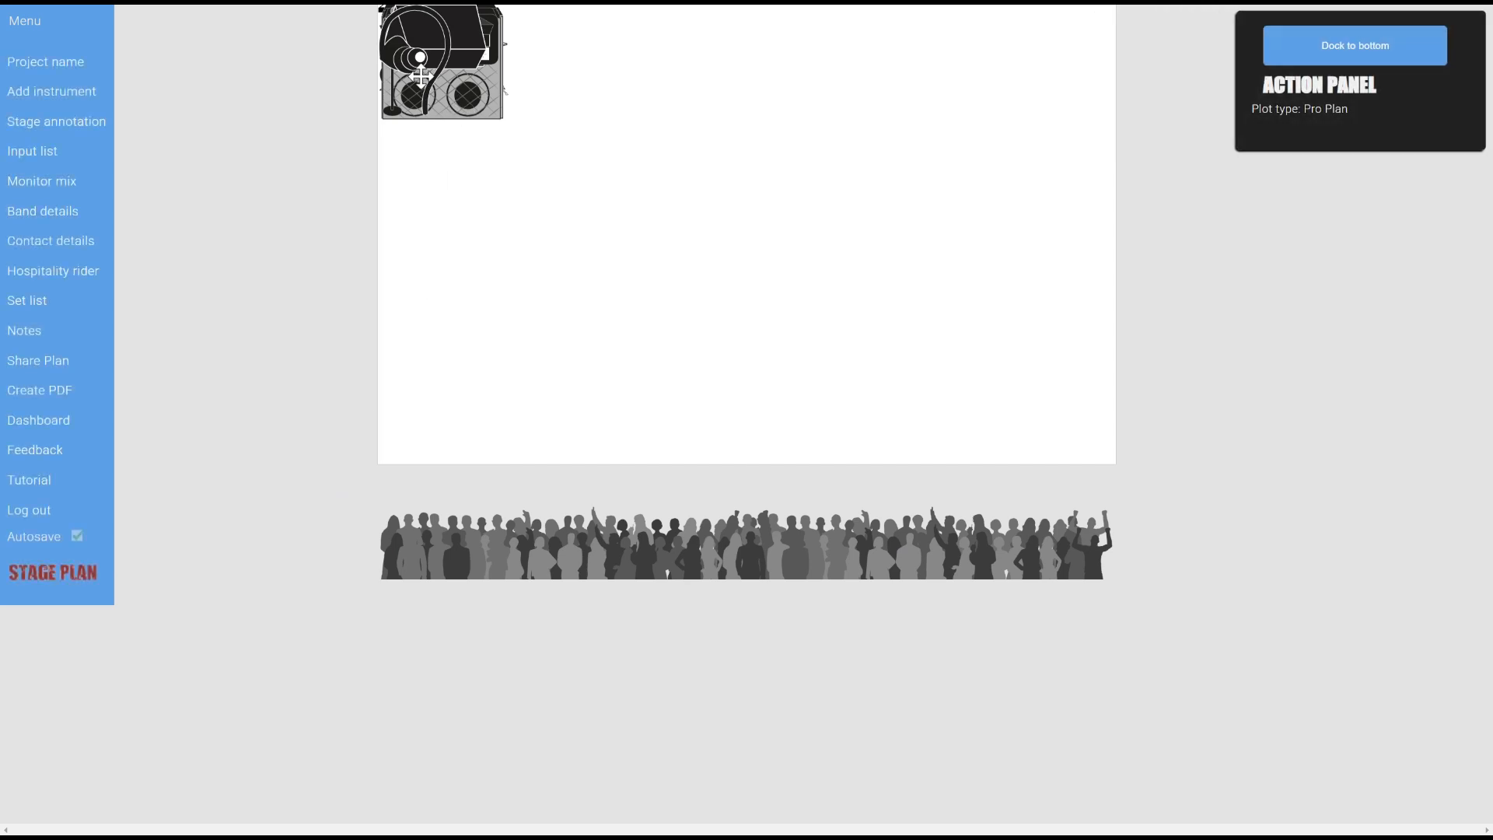
pyautogui.click(435, 84)
# Put the ear monitor mid-stage, a wedge front right, guitar rig stage left, bass amp stage right
pyautogui.moveTo(434, 83); pyautogui.dragTo(705, 274)
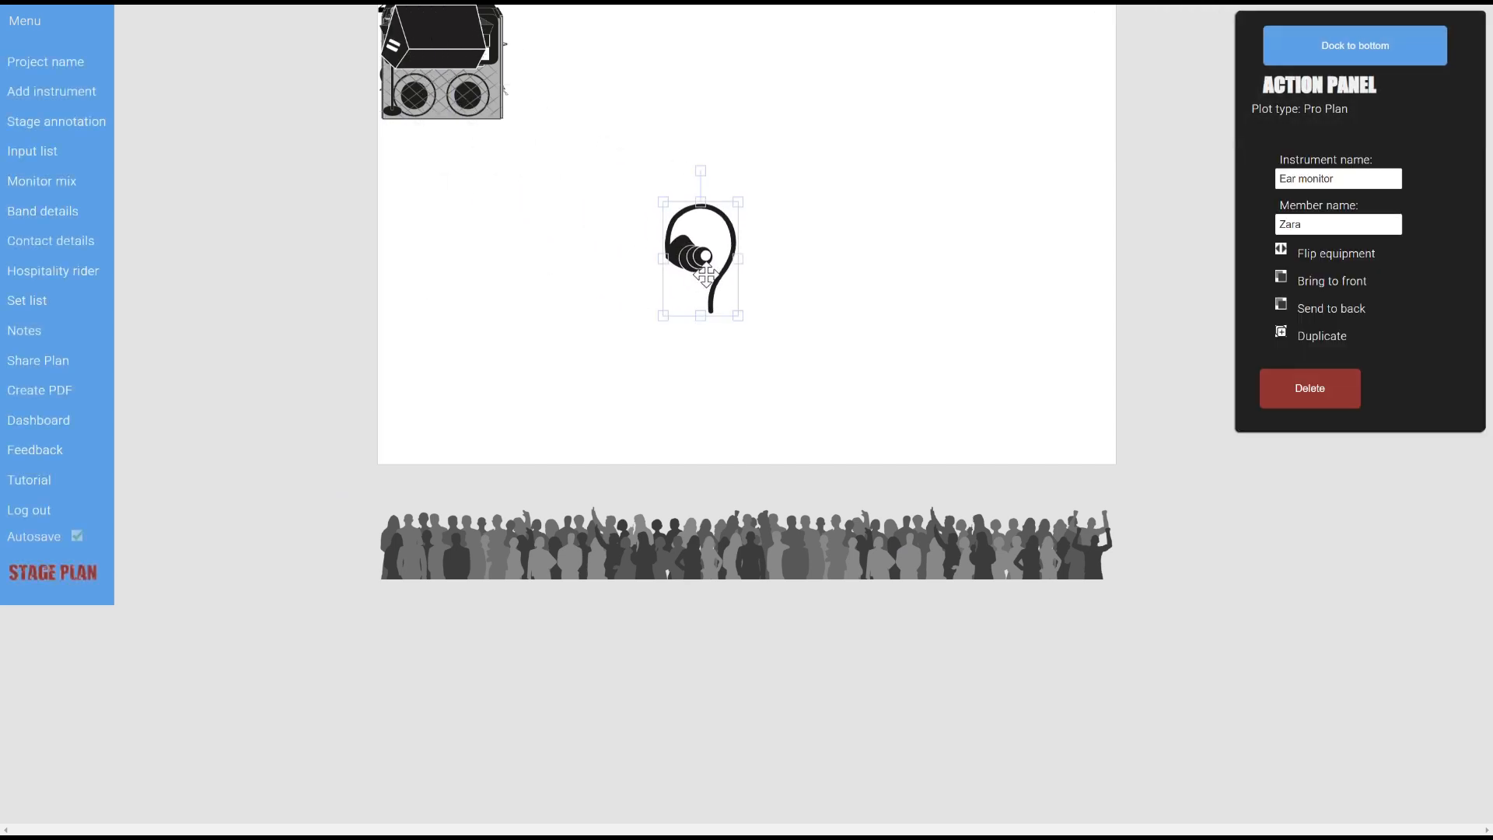
pyautogui.moveTo(436, 27); pyautogui.dragTo(1097, 439)
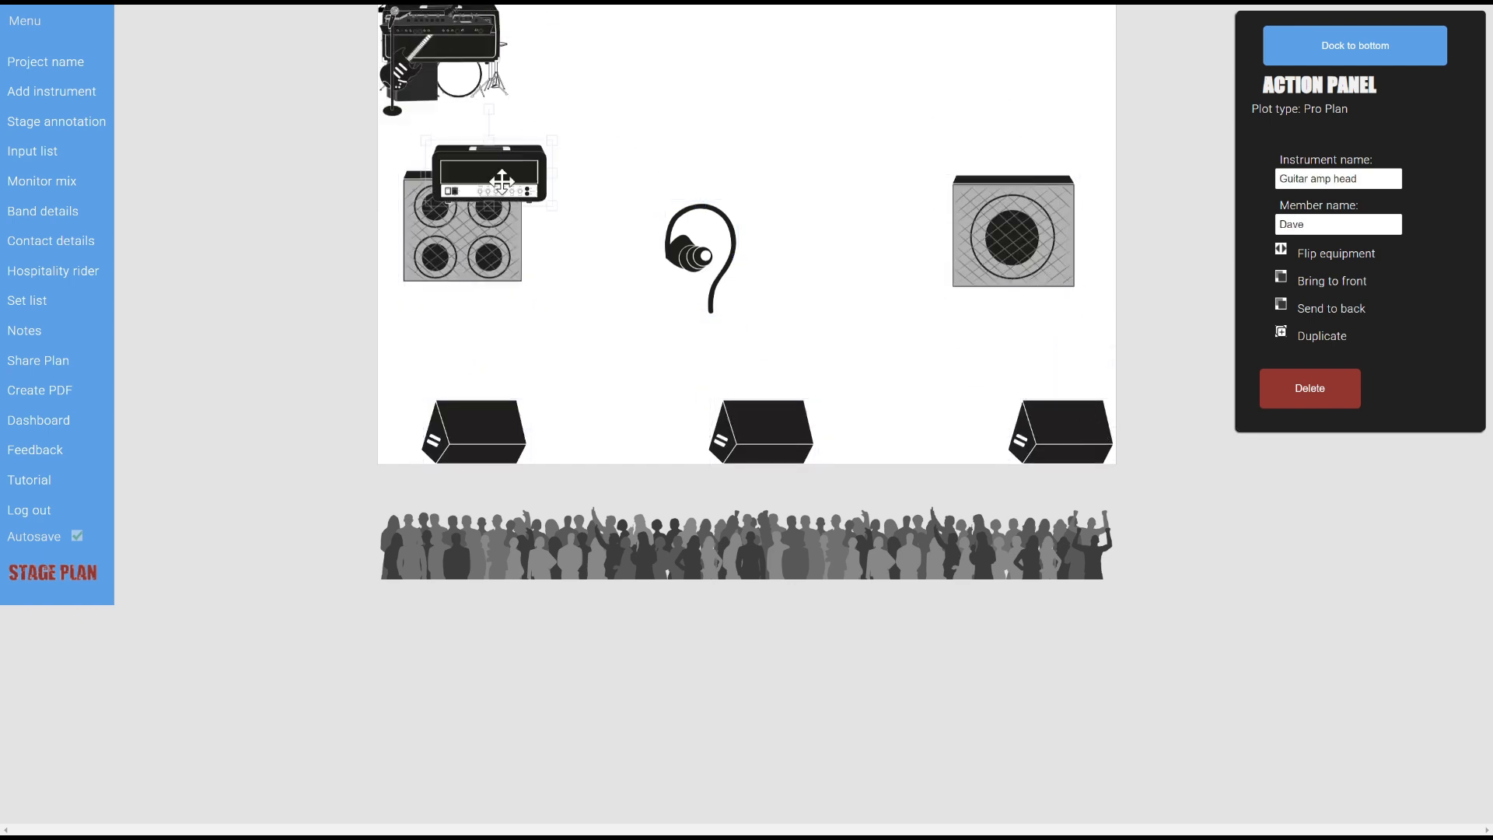
pyautogui.moveTo(501, 181); pyautogui.dragTo(473, 160)
pyautogui.moveTo(459, 31); pyautogui.dragTo(518, 337)
pyautogui.moveTo(404, 70); pyautogui.dragTo(498, 303)
pyautogui.moveTo(474, 35); pyautogui.dragTo(1016, 151)
# Place the drum kit back centre, bass guitar and speaker, vocal mics, and front monitor wedges
pyautogui.moveTo(459, 73); pyautogui.dragTo(716, 54)
pyautogui.moveTo(404, 74); pyautogui.dragTo(963, 337)
pyautogui.moveTo(413, 56); pyautogui.dragTo(860, 61)
pyautogui.moveTo(393, 62); pyautogui.dragTo(785, 320)
pyautogui.moveTo(393, 62); pyautogui.dragTo(549, 338)
pyautogui.moveTo(480, 413); pyautogui.dragTo(822, 413)
pyautogui.moveTo(766, 427); pyautogui.dragTo(479, 427)
# Put the drum riser under the drums, enlarge it, and set the speaker cabinet on it
pyautogui.moveTo(421, 14); pyautogui.dragTo(646, 80)
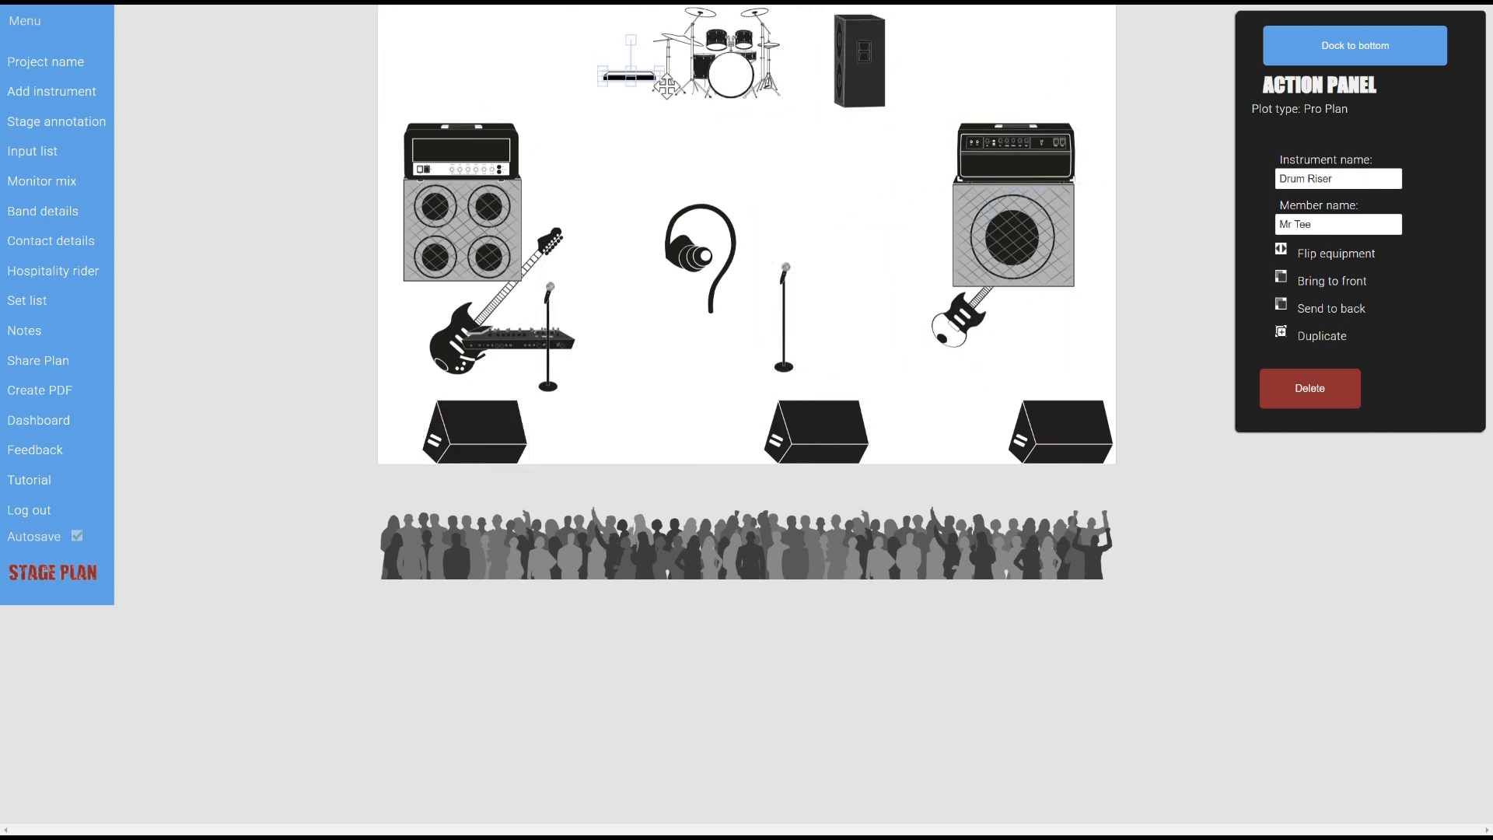
pyautogui.moveTo(659, 74); pyautogui.dragTo(888, 136)
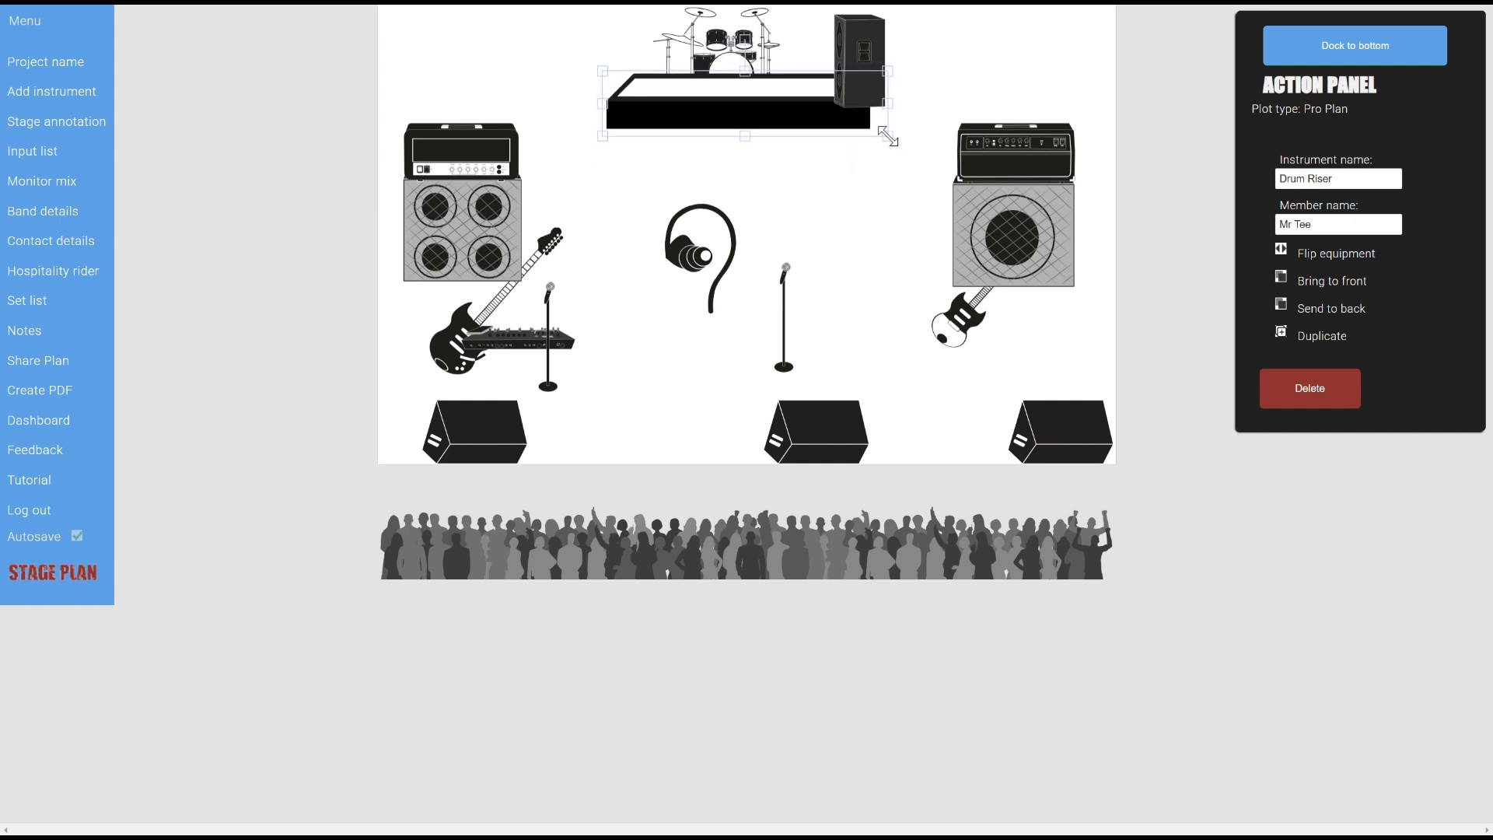
pyautogui.moveTo(861, 56); pyautogui.dragTo(836, 31)
pyautogui.moveTo(750, 111); pyautogui.dragTo(756, 119)
pyautogui.moveTo(720, 49); pyautogui.dragTo(731, 53)
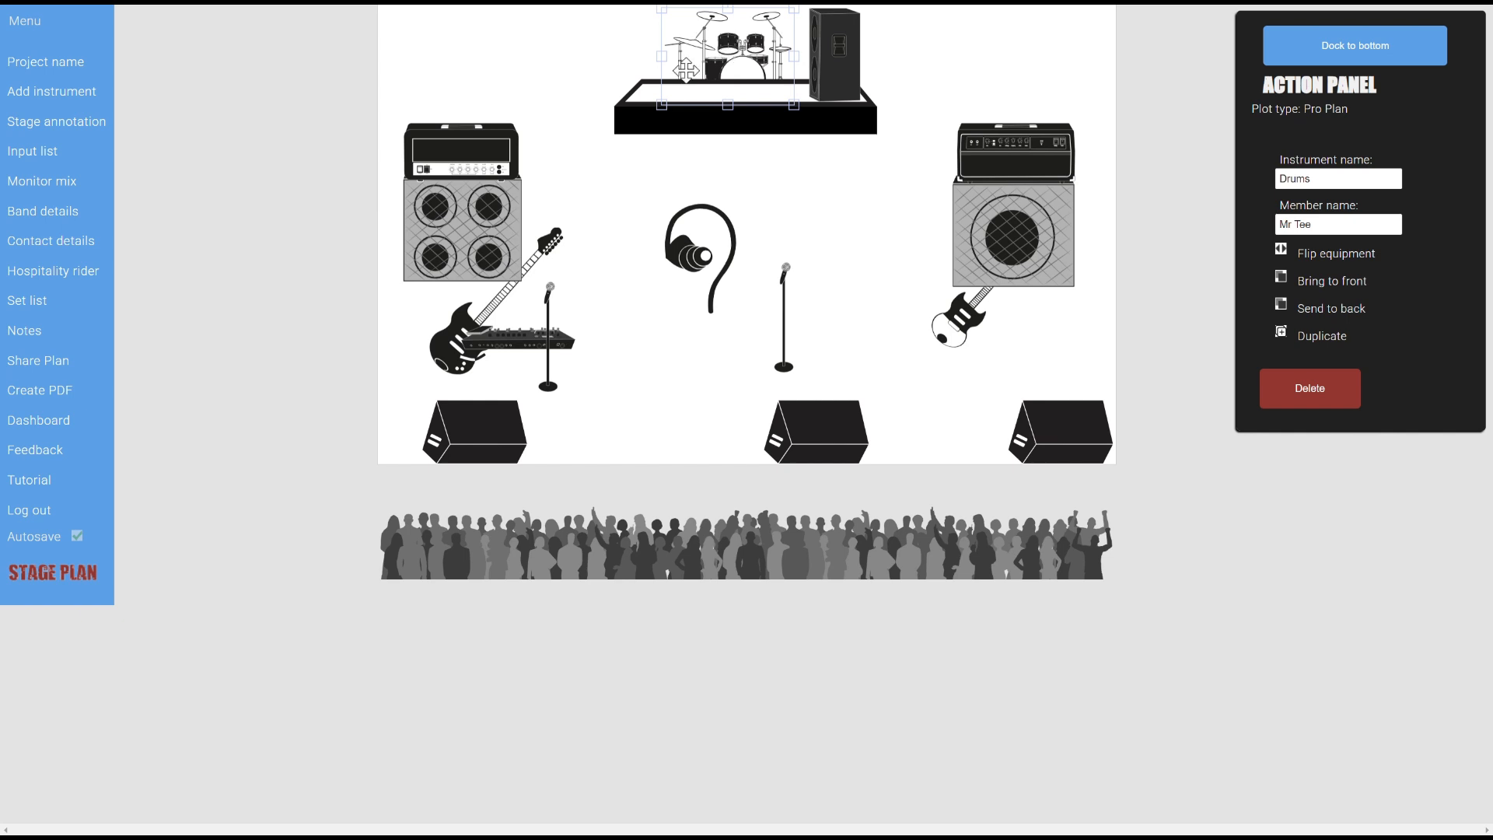
# Nudge the guitar amp head up and bring the drum kit in front of the riser
pyautogui.moveTo(482, 142); pyautogui.dragTo(483, 136)
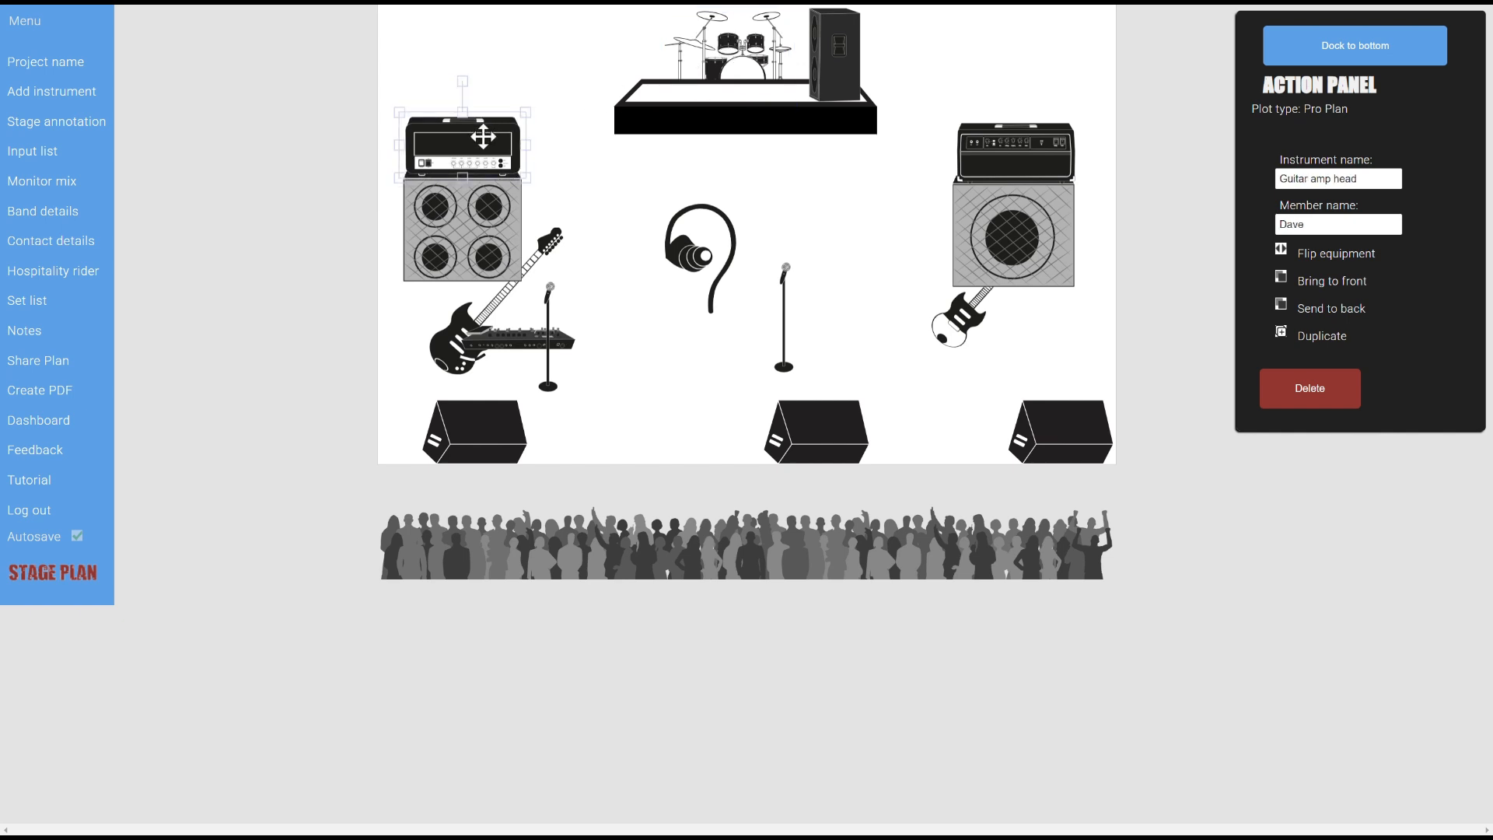
pyautogui.click(722, 70)
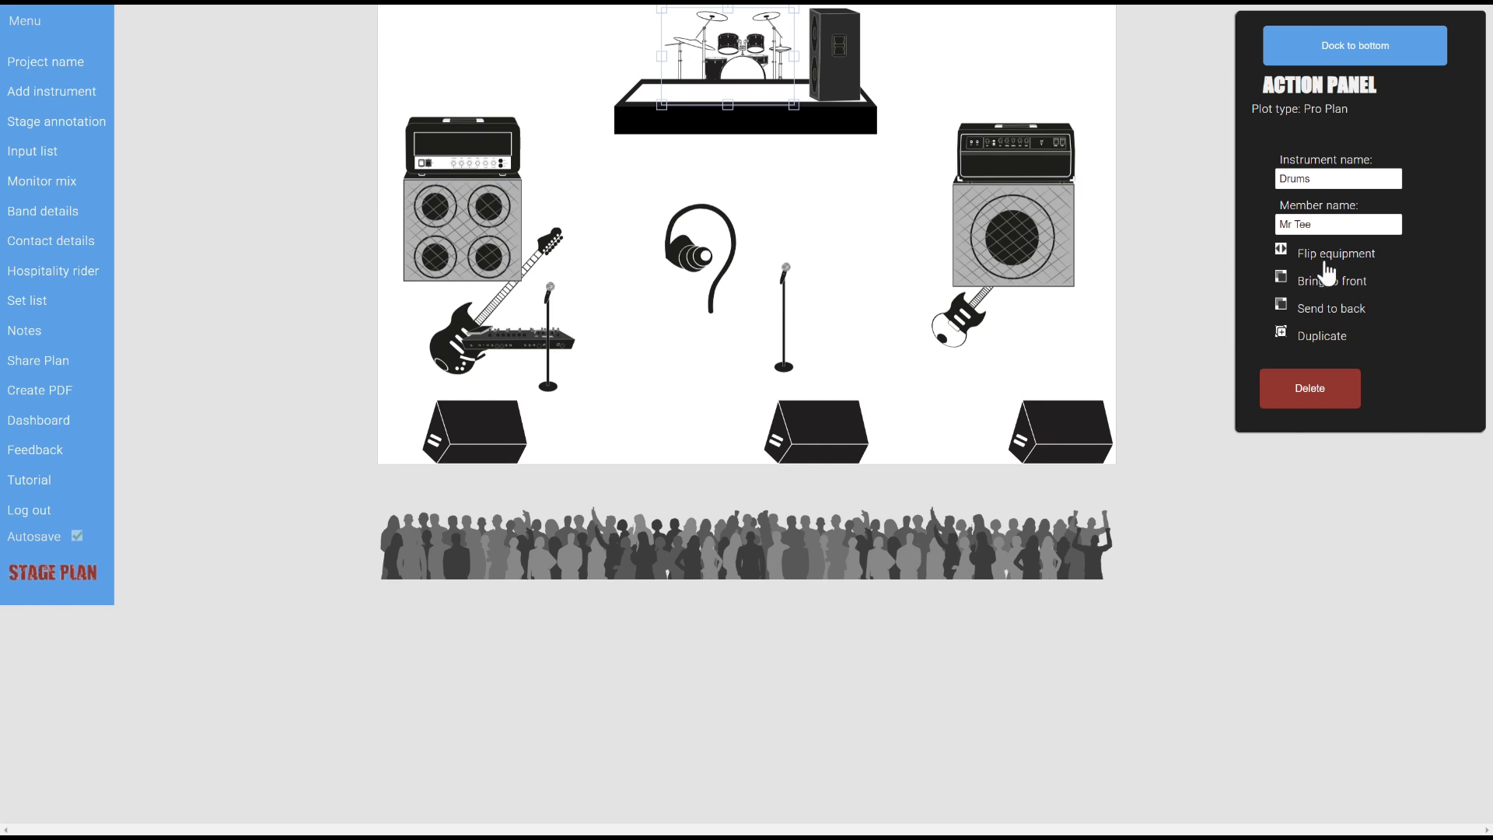
pyautogui.click(1336, 289)
pyautogui.click(803, 218)
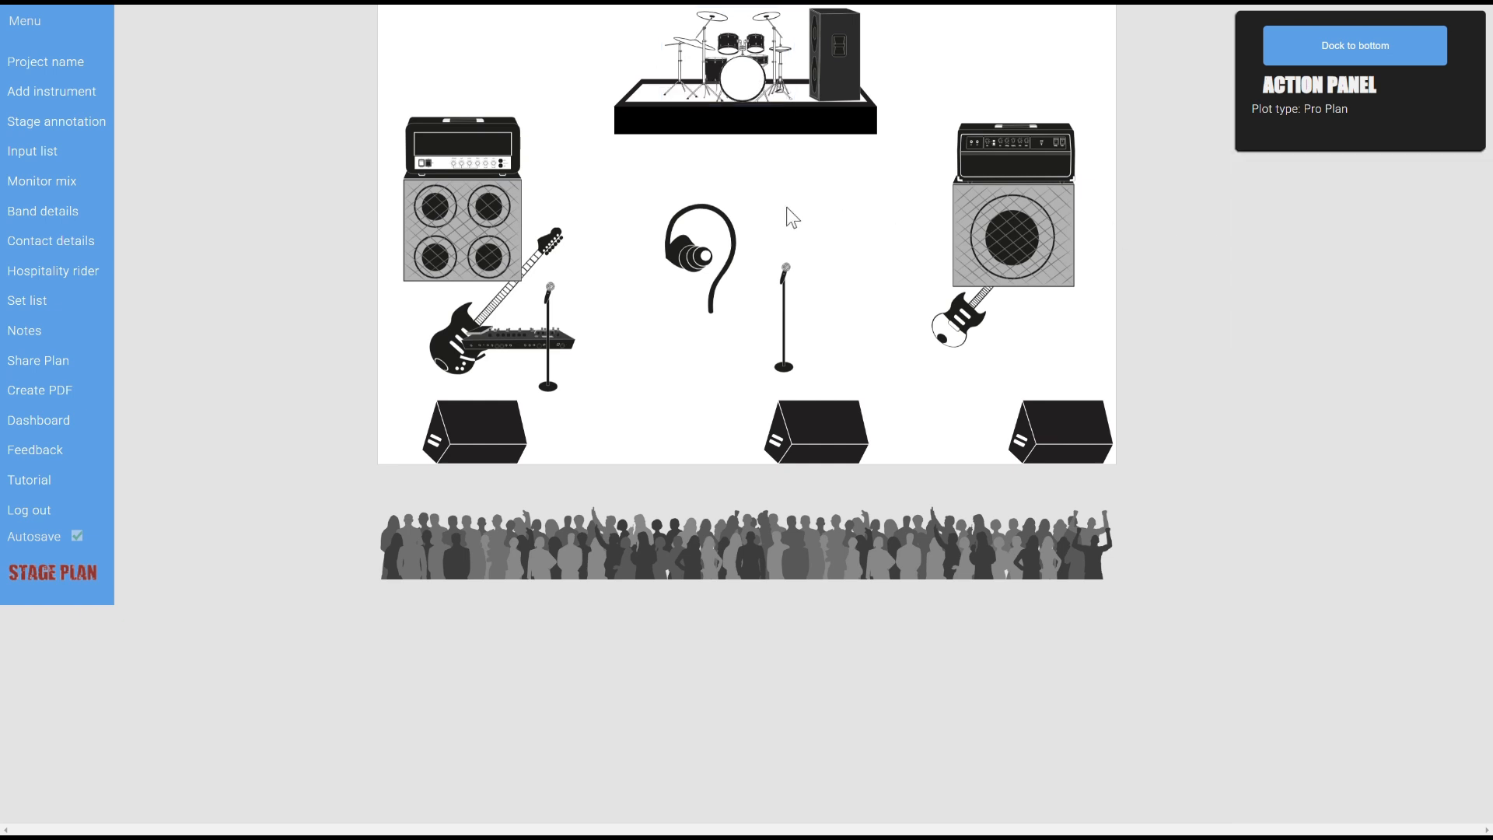
# Bring both electric guitars in front of the amps
pyautogui.click(466, 333)
pyautogui.click(547, 251)
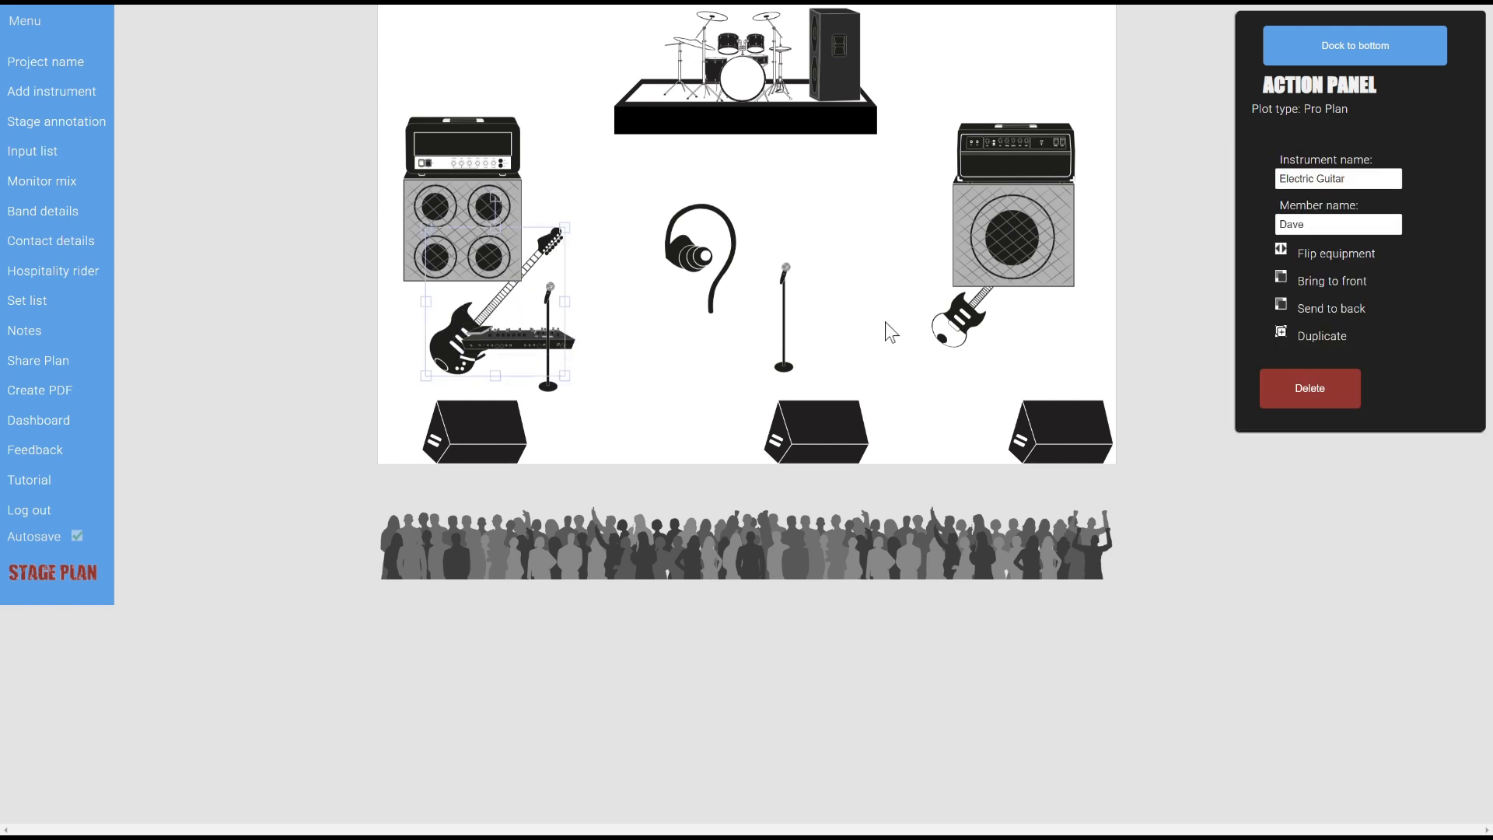
pyautogui.keyDown('shift'); pyautogui.click(950, 315); pyautogui.keyUp('shift')
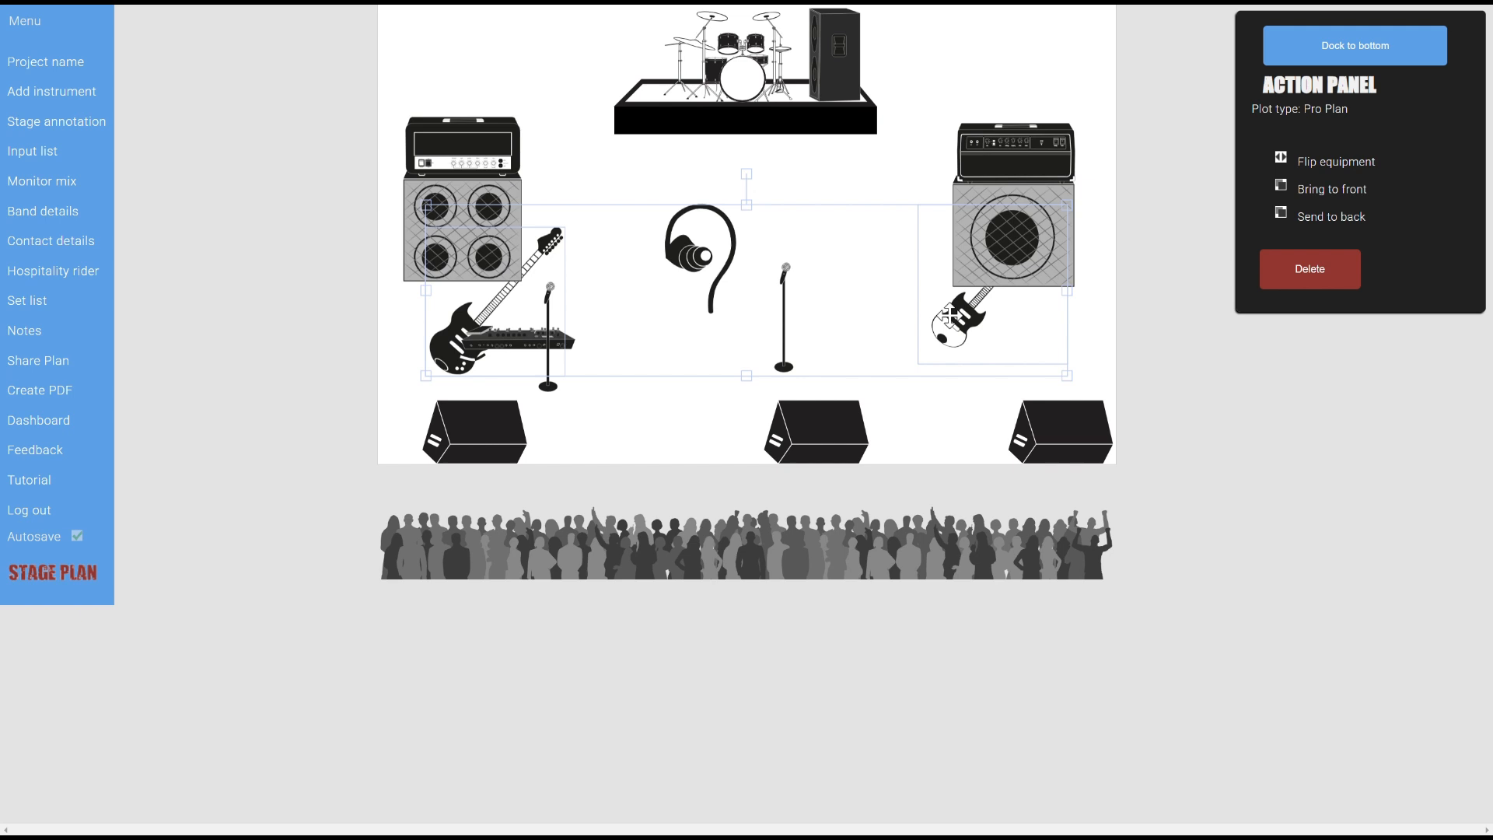
pyautogui.click(1351, 191)
pyautogui.click(902, 134)
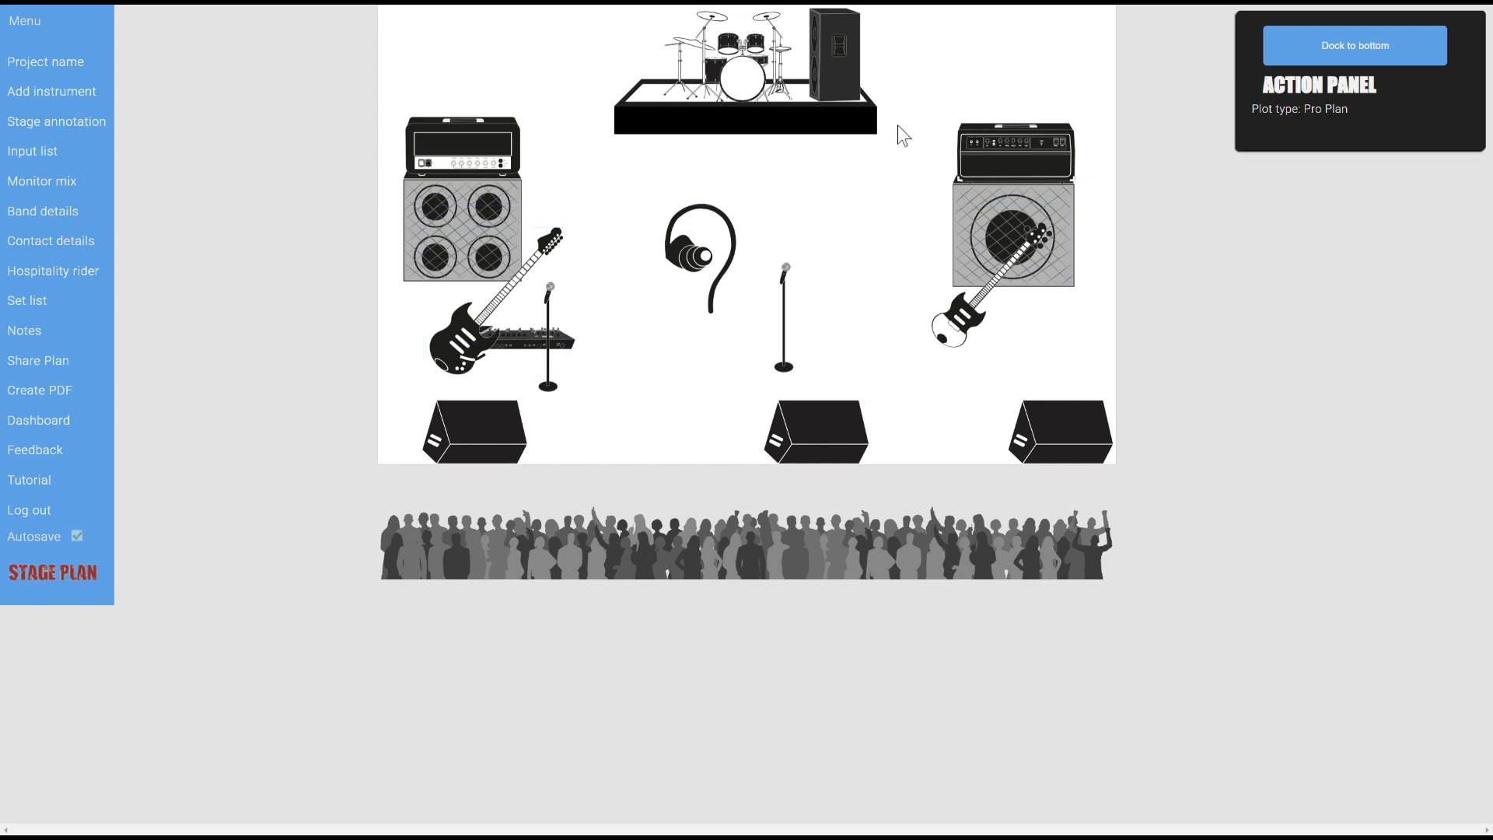
# Enlarge the left and centre mic stands and shrink the ear monitor beside the centre mic
pyautogui.click(549, 386)
pyautogui.moveTo(567, 397); pyautogui.dragTo(485, 379)
pyautogui.click(783, 342)
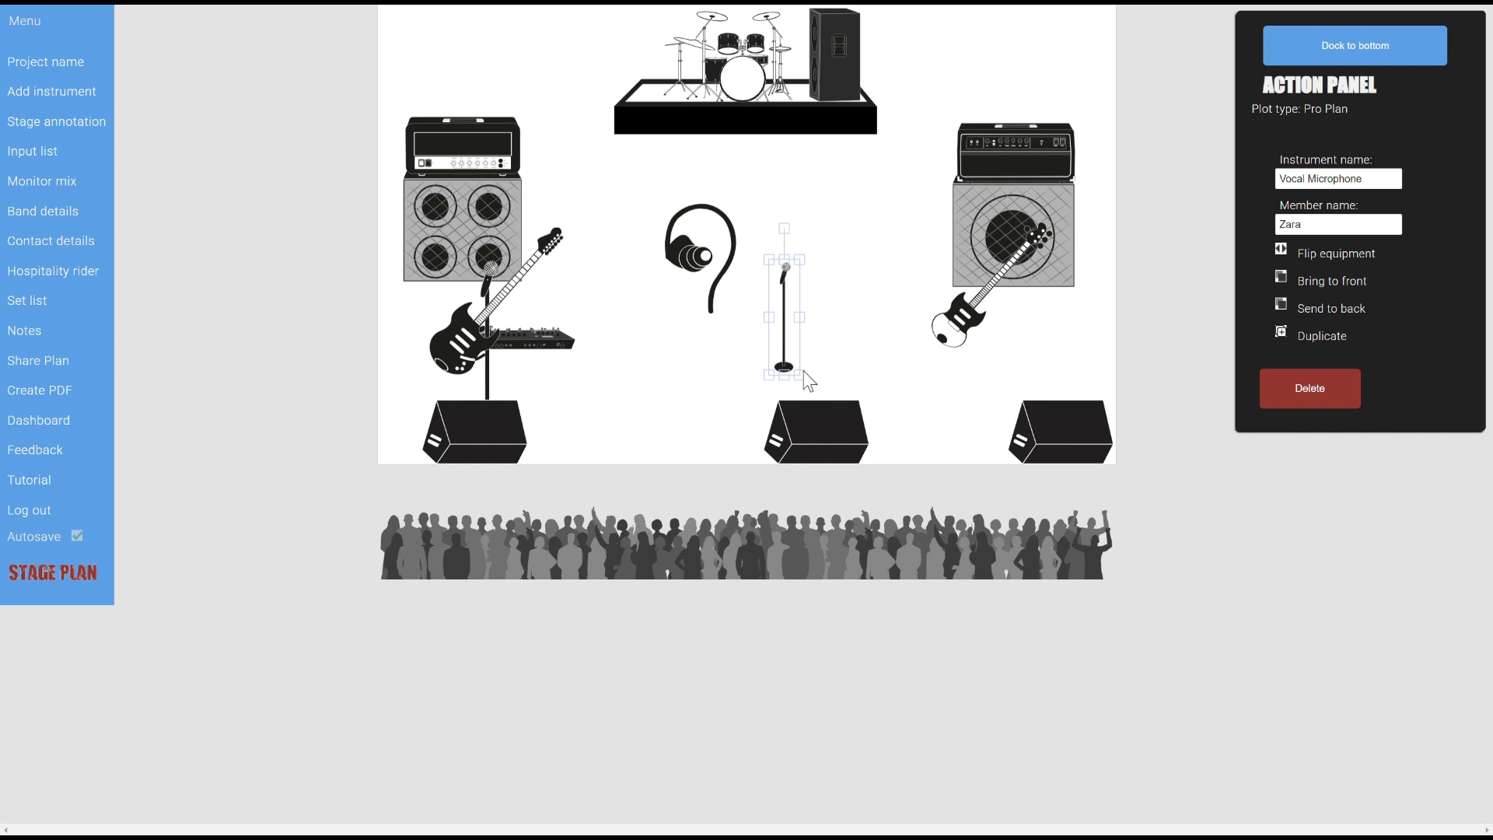
pyautogui.moveTo(801, 372); pyautogui.dragTo(855, 402)
pyautogui.moveTo(682, 264); pyautogui.dragTo(710, 266)
pyautogui.moveTo(691, 207); pyautogui.dragTo(725, 262)
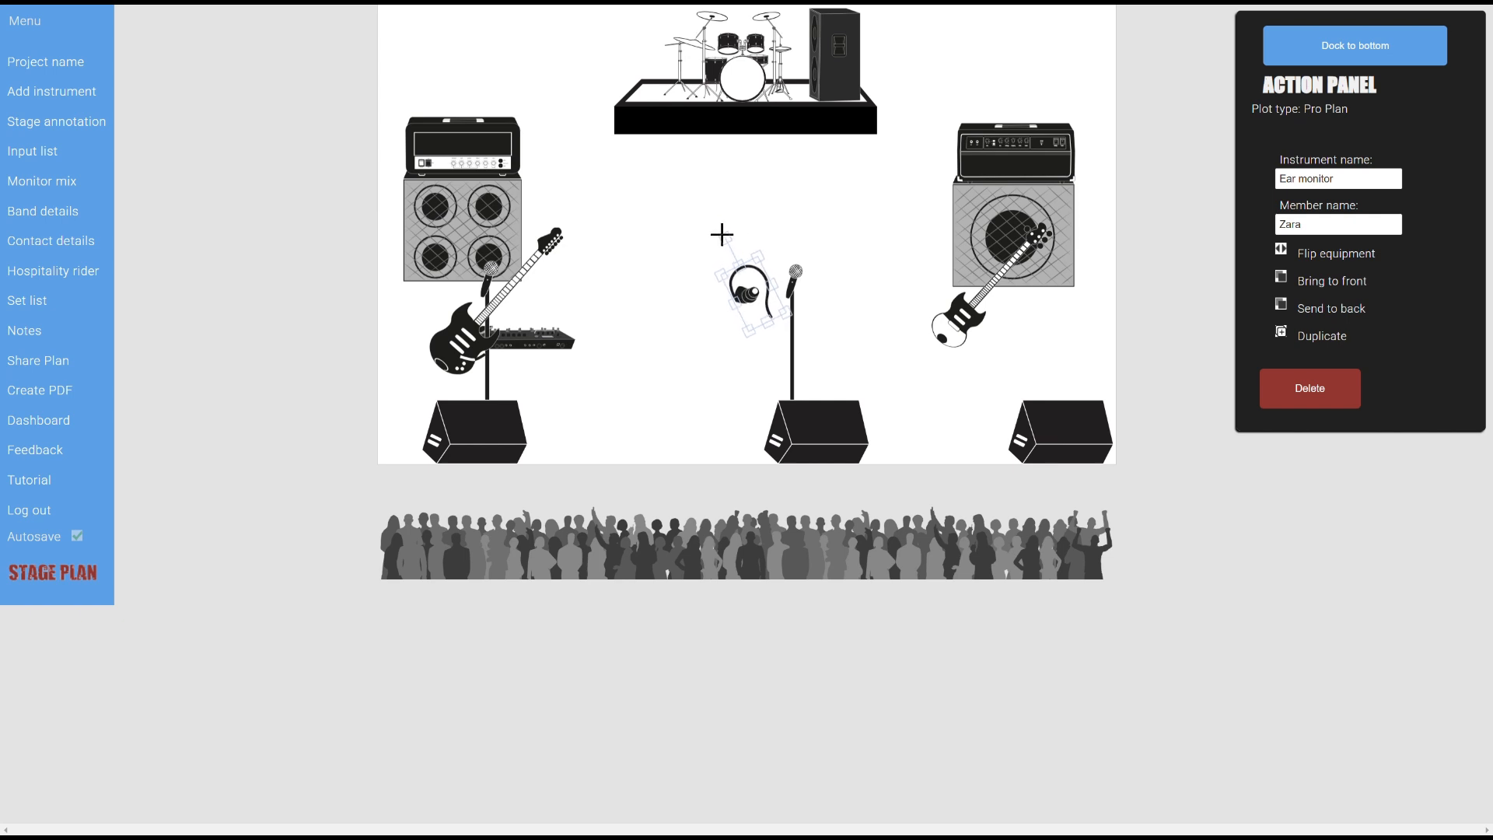
pyautogui.click(631, 333)
# Fine-tune the positions of the left electric guitar and multi pedal
pyautogui.moveTo(560, 341); pyautogui.dragTo(549, 383)
pyautogui.click(582, 346)
pyautogui.click(562, 343)
pyautogui.click(570, 337)
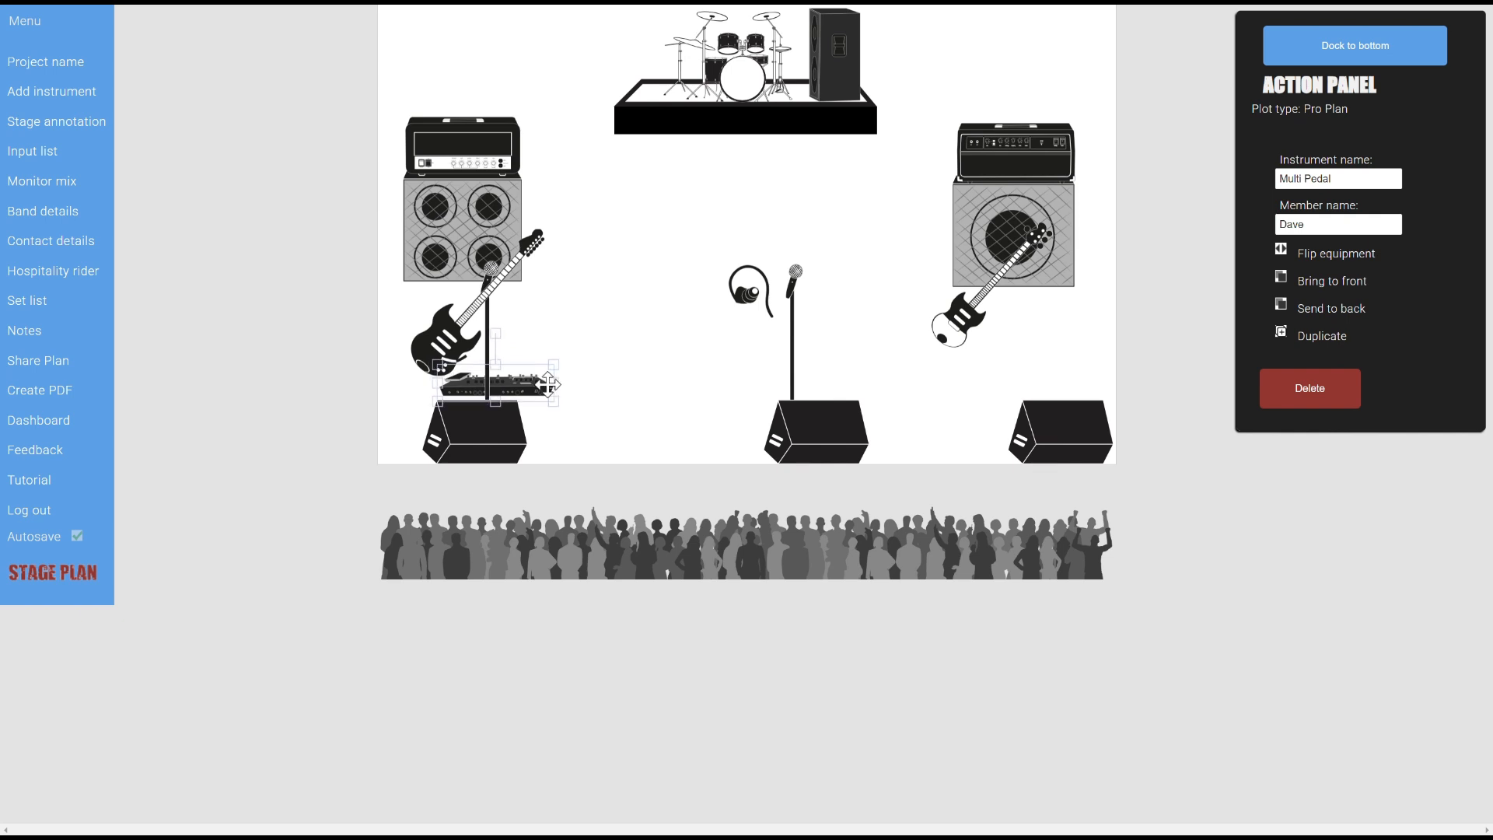
pyautogui.click(596, 304)
pyautogui.click(492, 289)
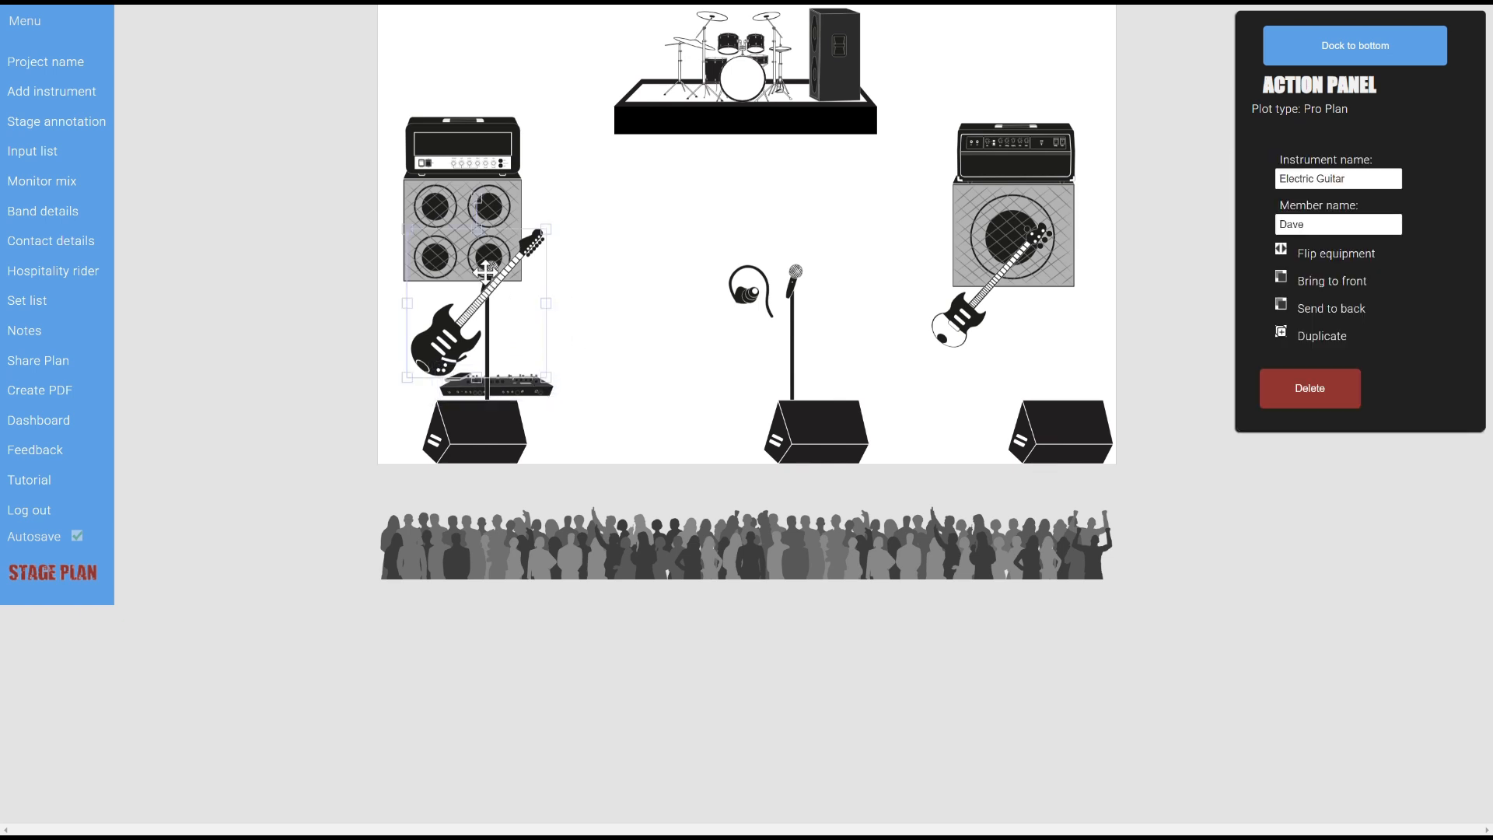
# Bring the left monitor wedge in front of the mic stand and shift the centre wedge left
pyautogui.click(487, 398)
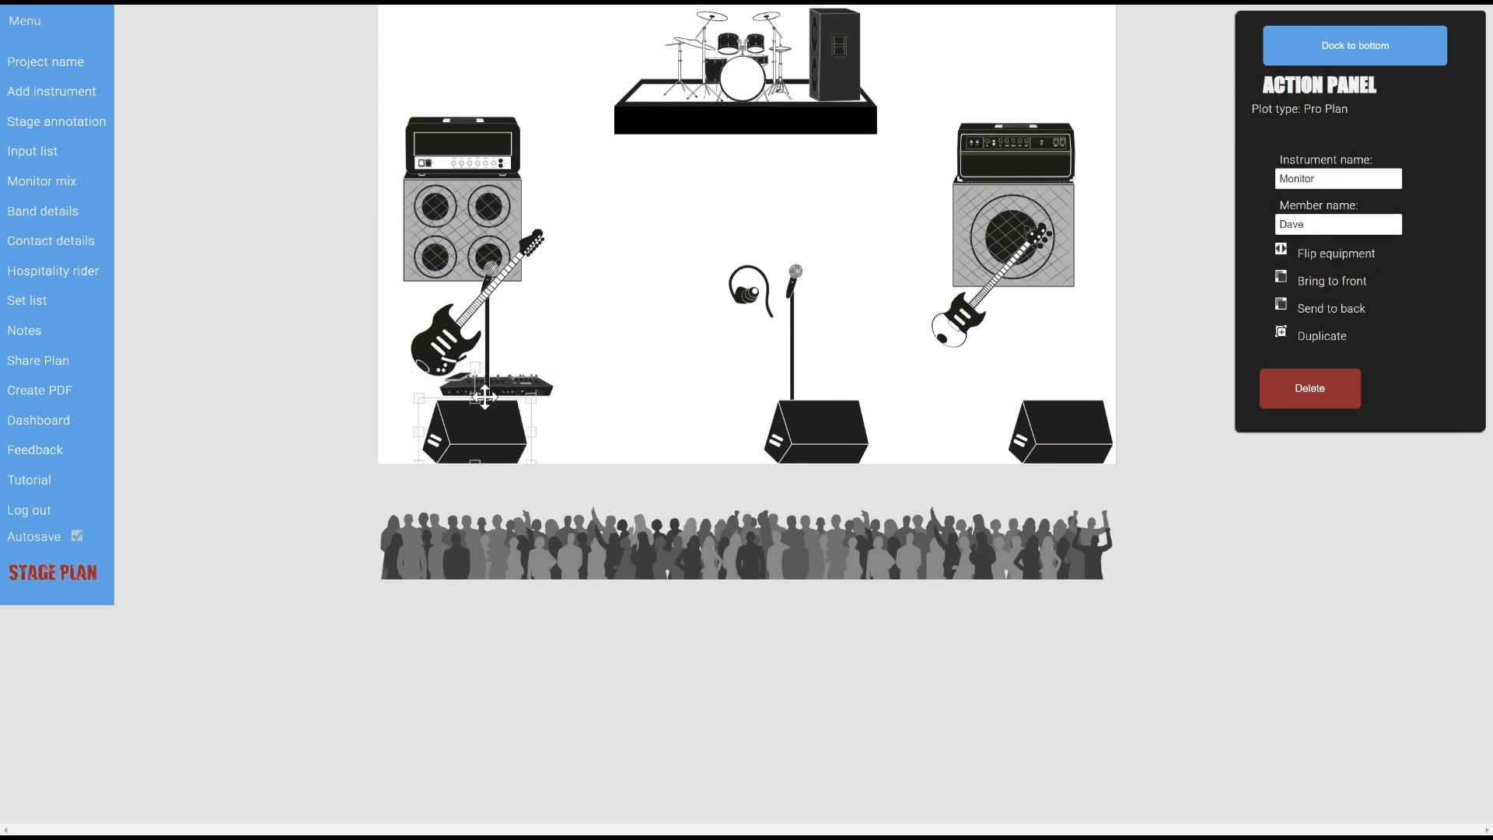
pyautogui.click(486, 397)
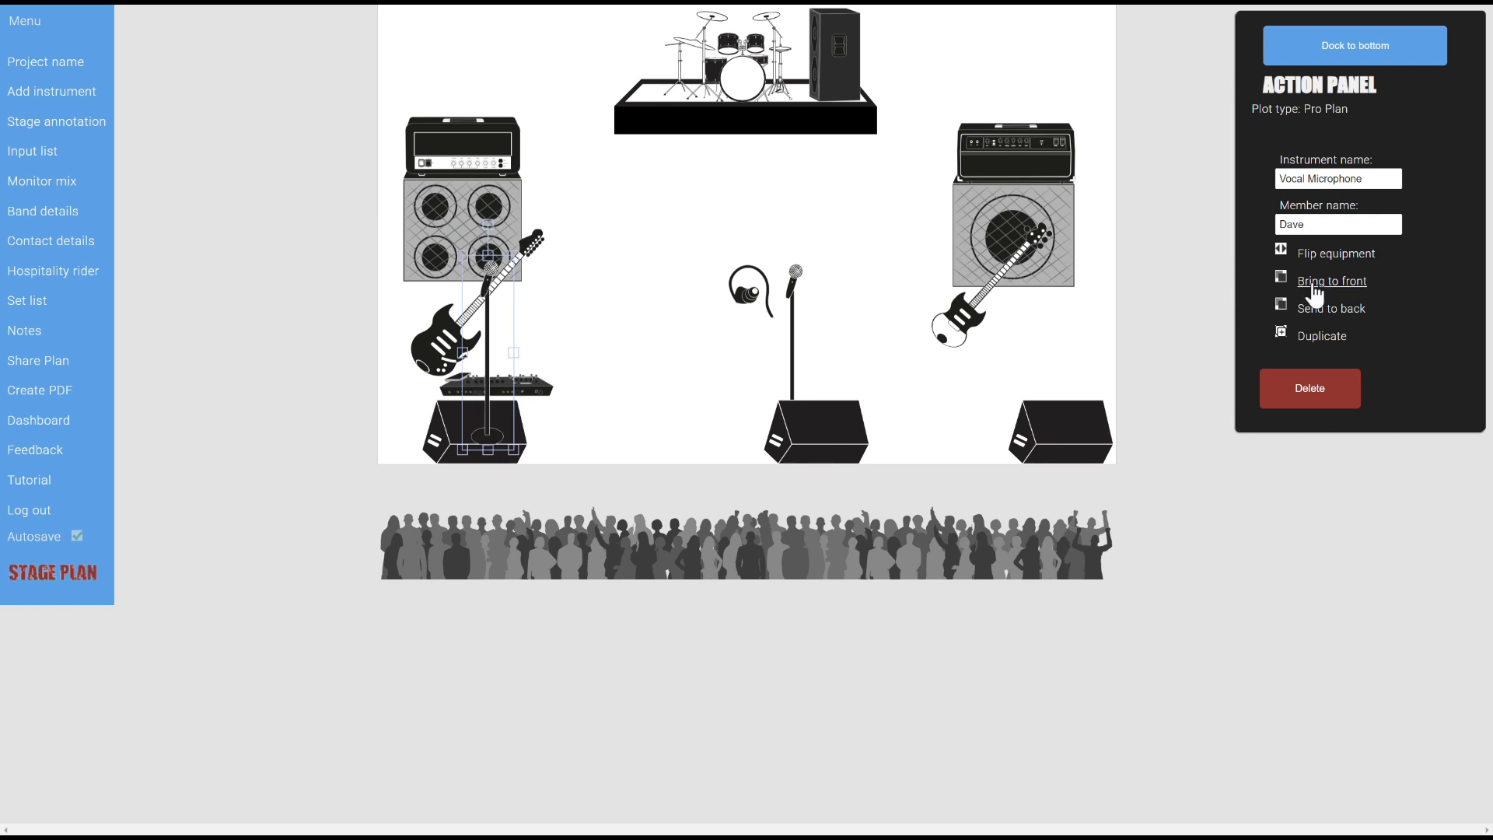
pyautogui.click(493, 428)
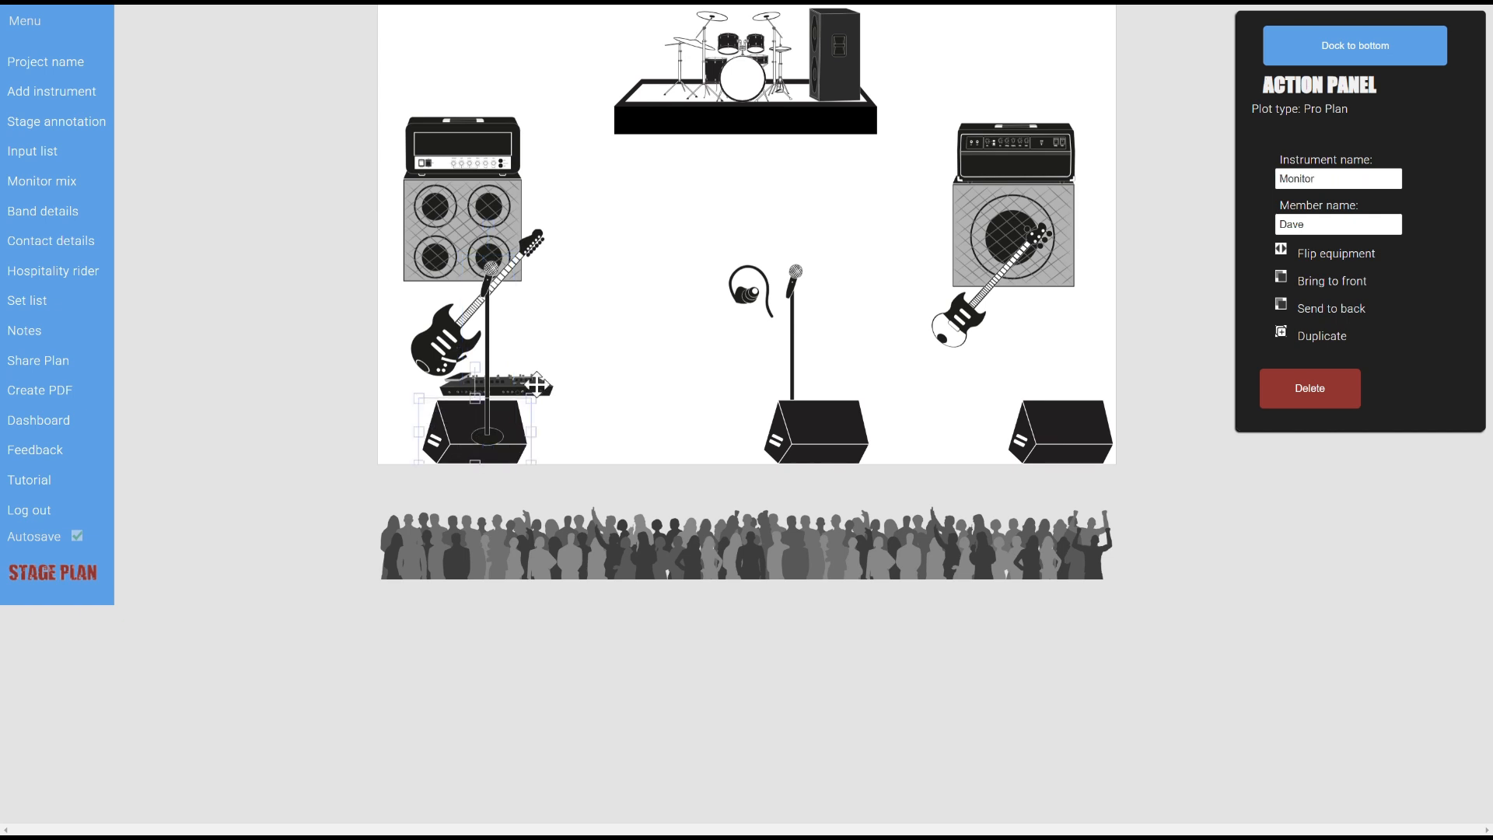
pyautogui.click(1336, 282)
pyautogui.click(636, 264)
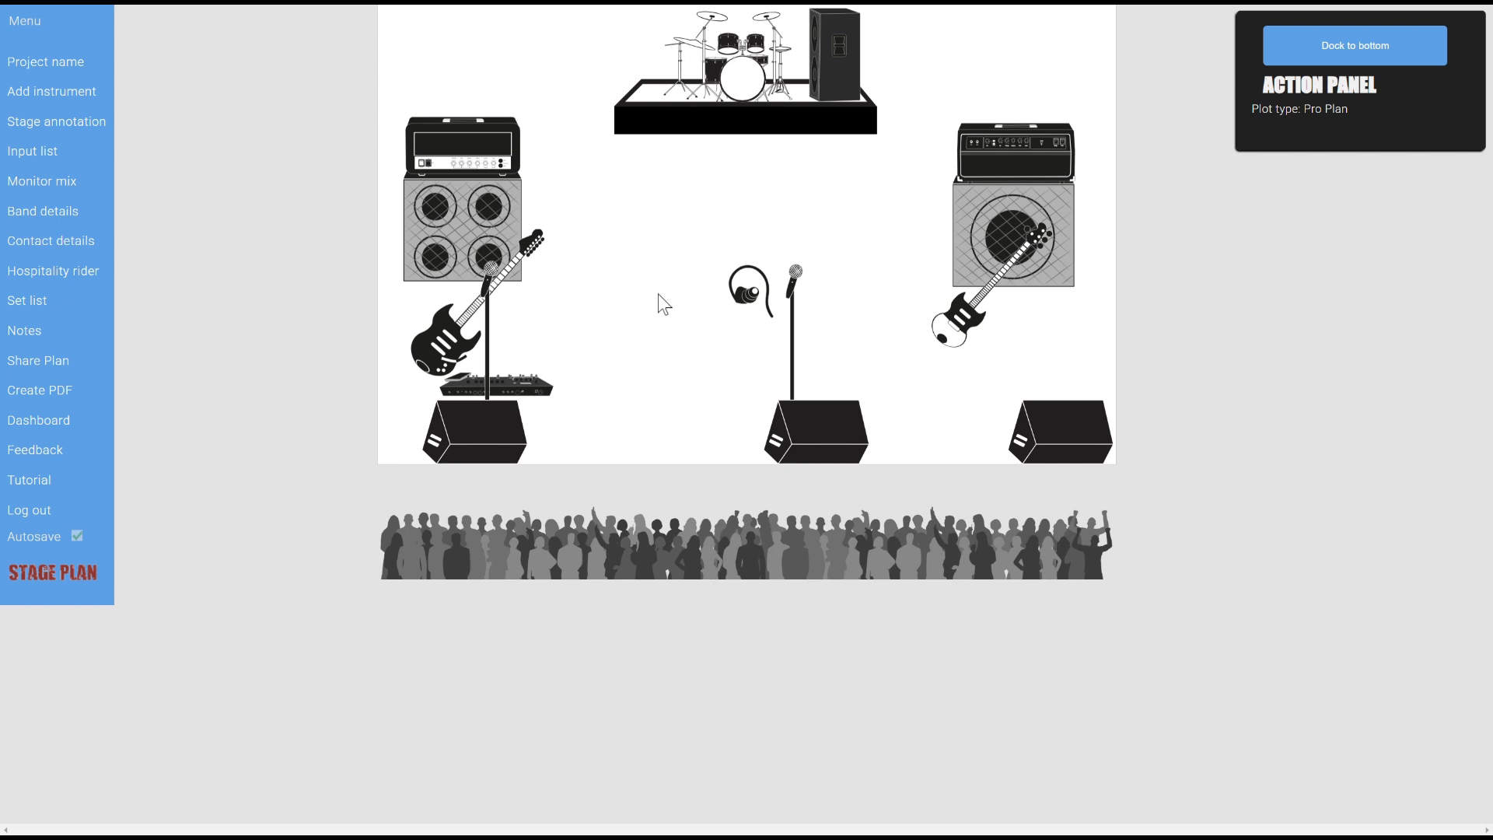
pyautogui.moveTo(782, 422); pyautogui.dragTo(754, 418)
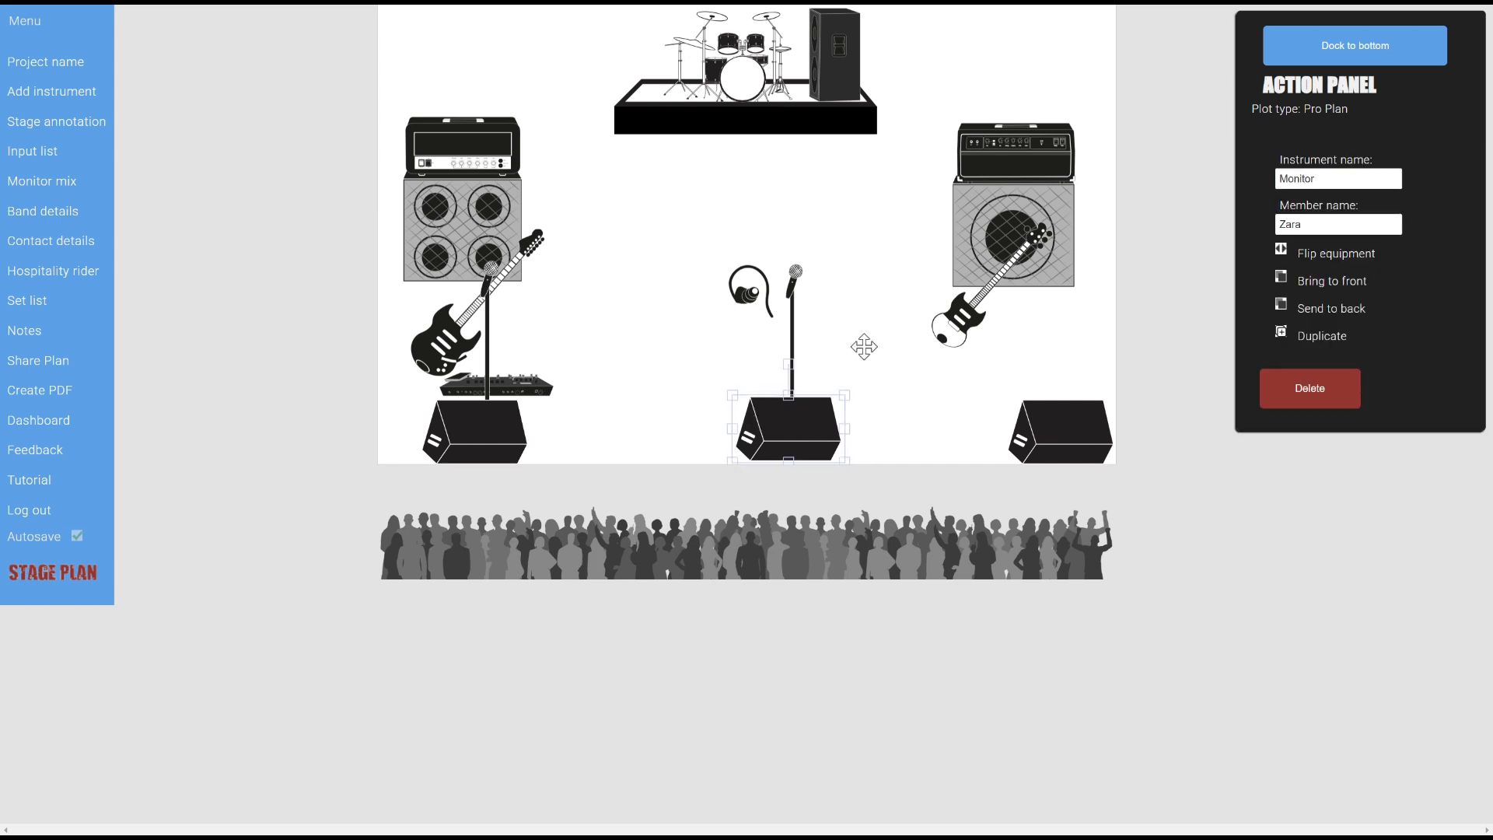
# Dock, then re-float the equipment properties panel and move it to the top right
pyautogui.click(1369, 61)
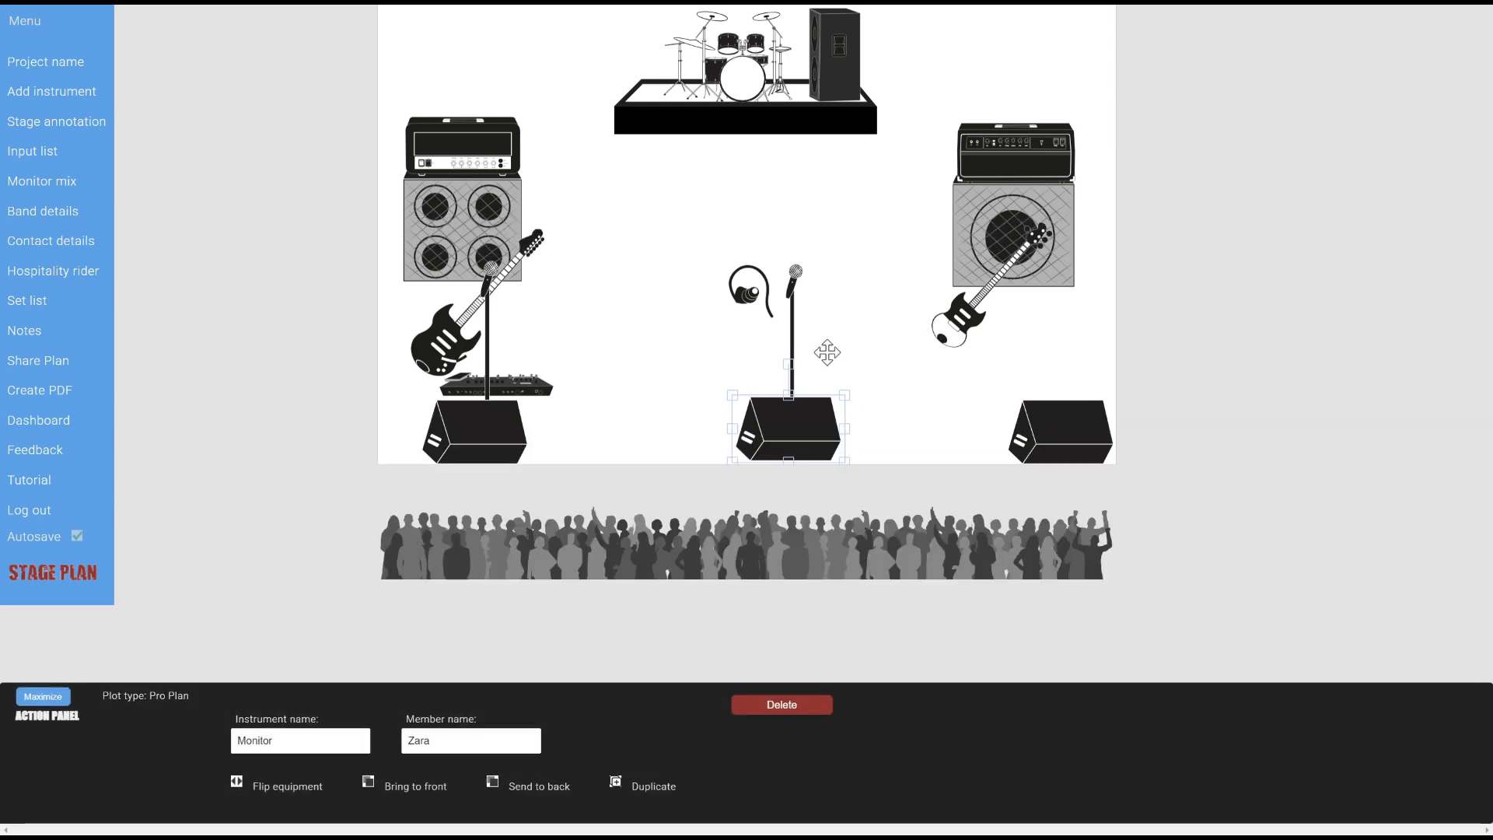
pyautogui.click(42, 696)
pyautogui.moveTo(1356, 91); pyautogui.dragTo(1447, 11)
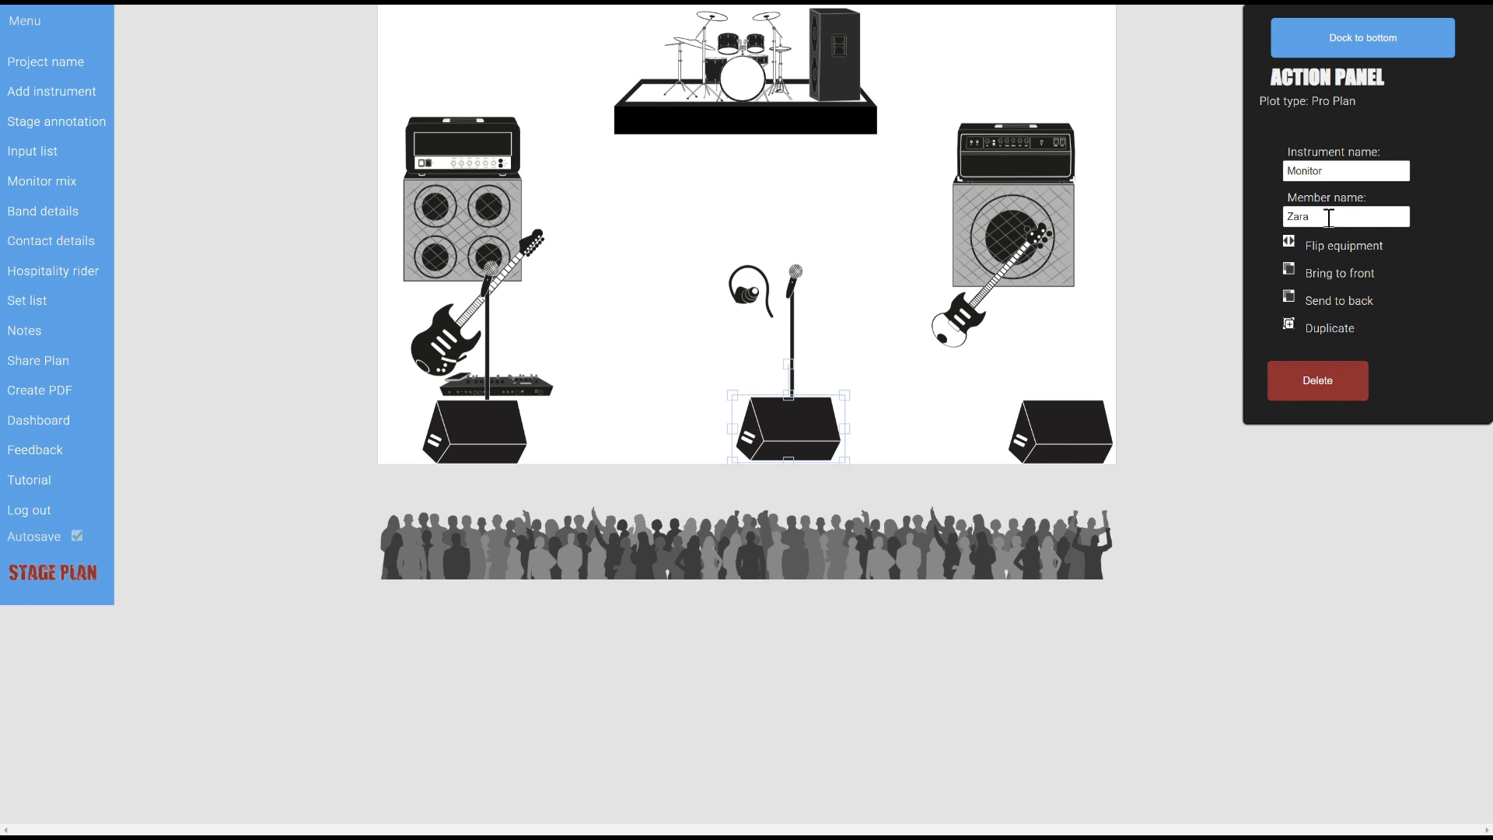
# Flip the left floor monitor horizontally and adjust its width
pyautogui.click(455, 452)
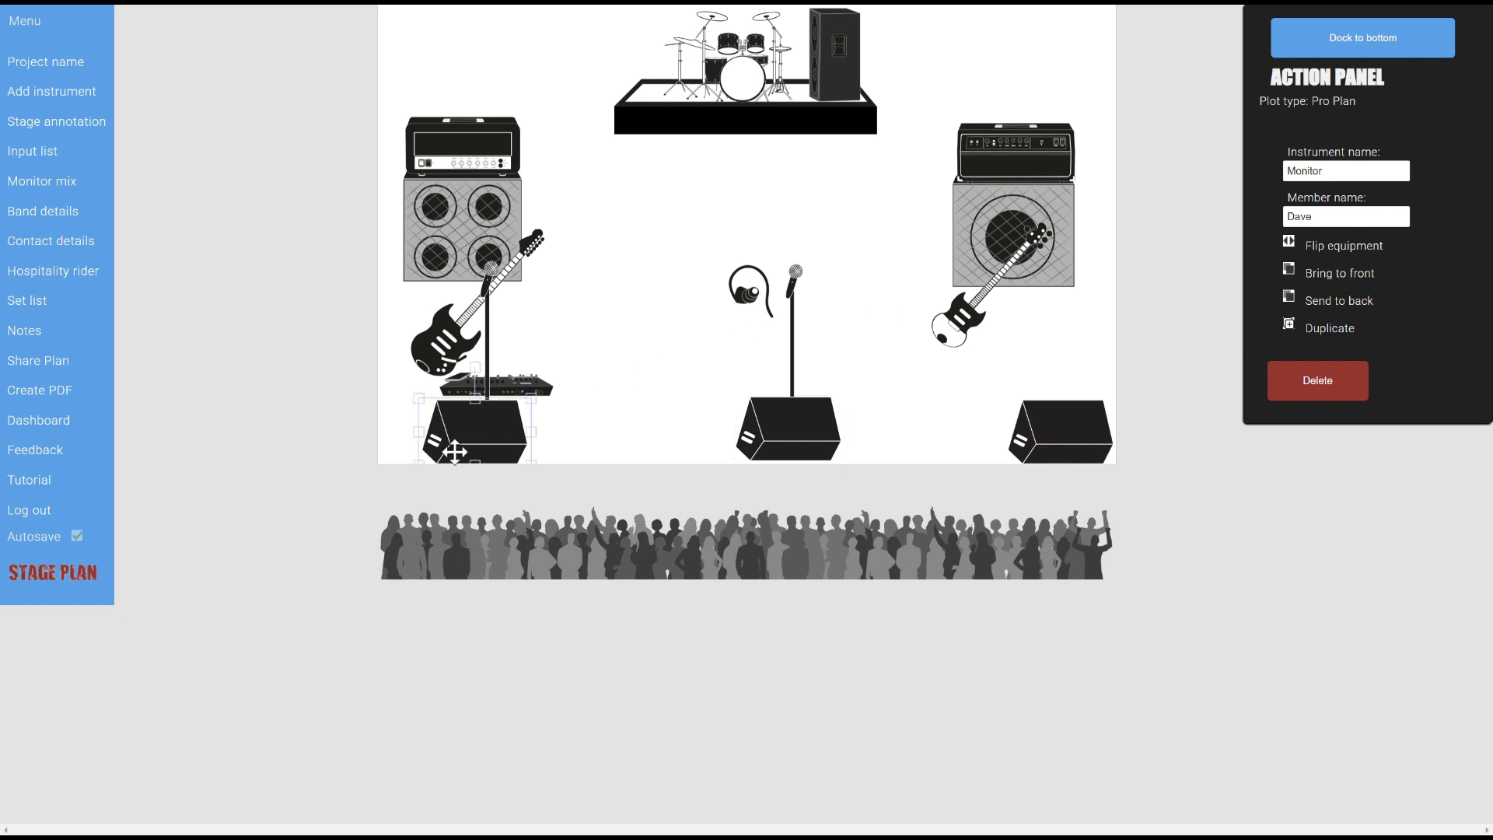
pyautogui.click(1332, 250)
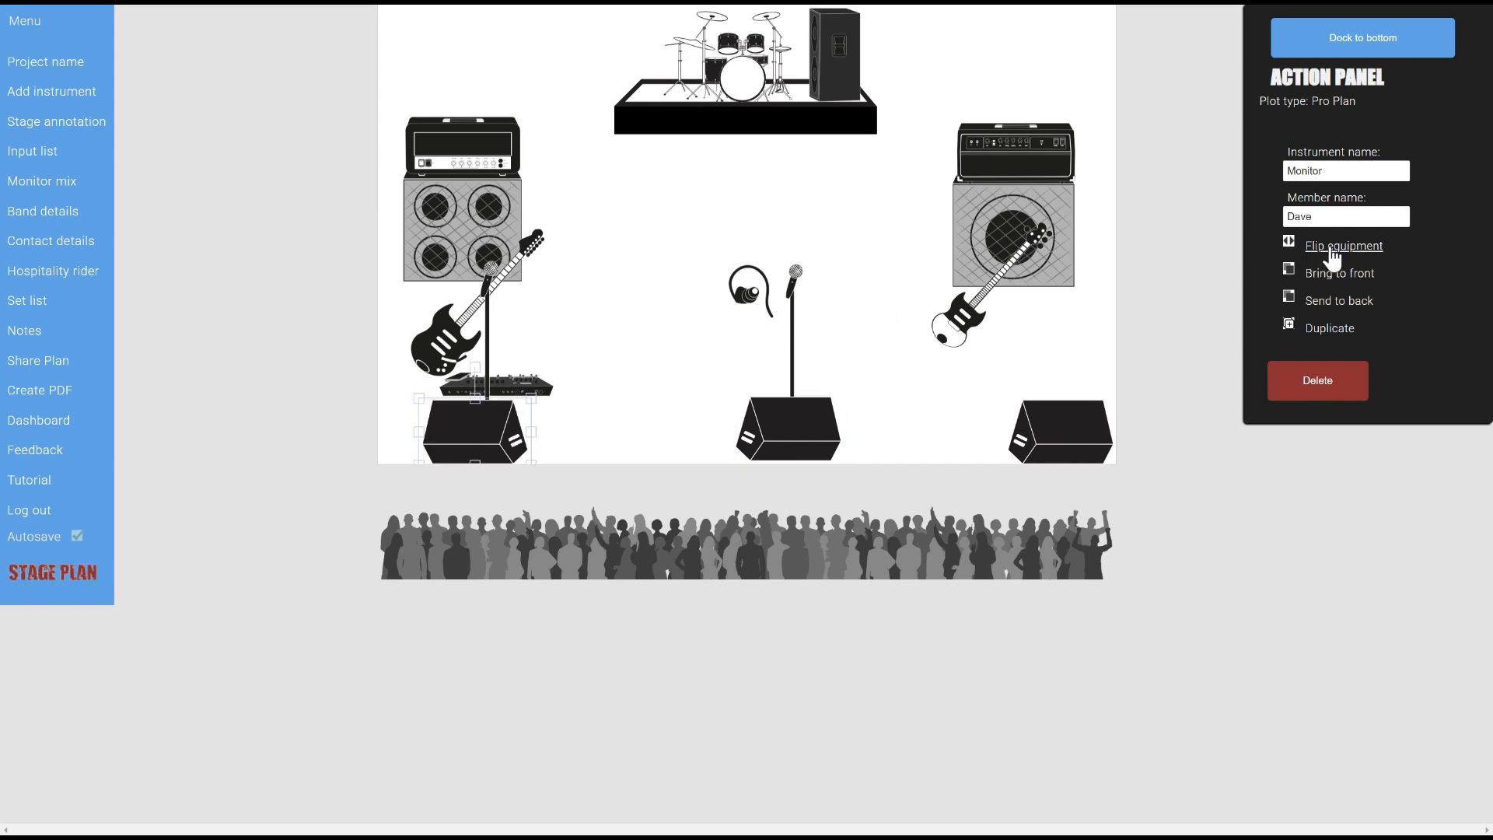
pyautogui.click(715, 305)
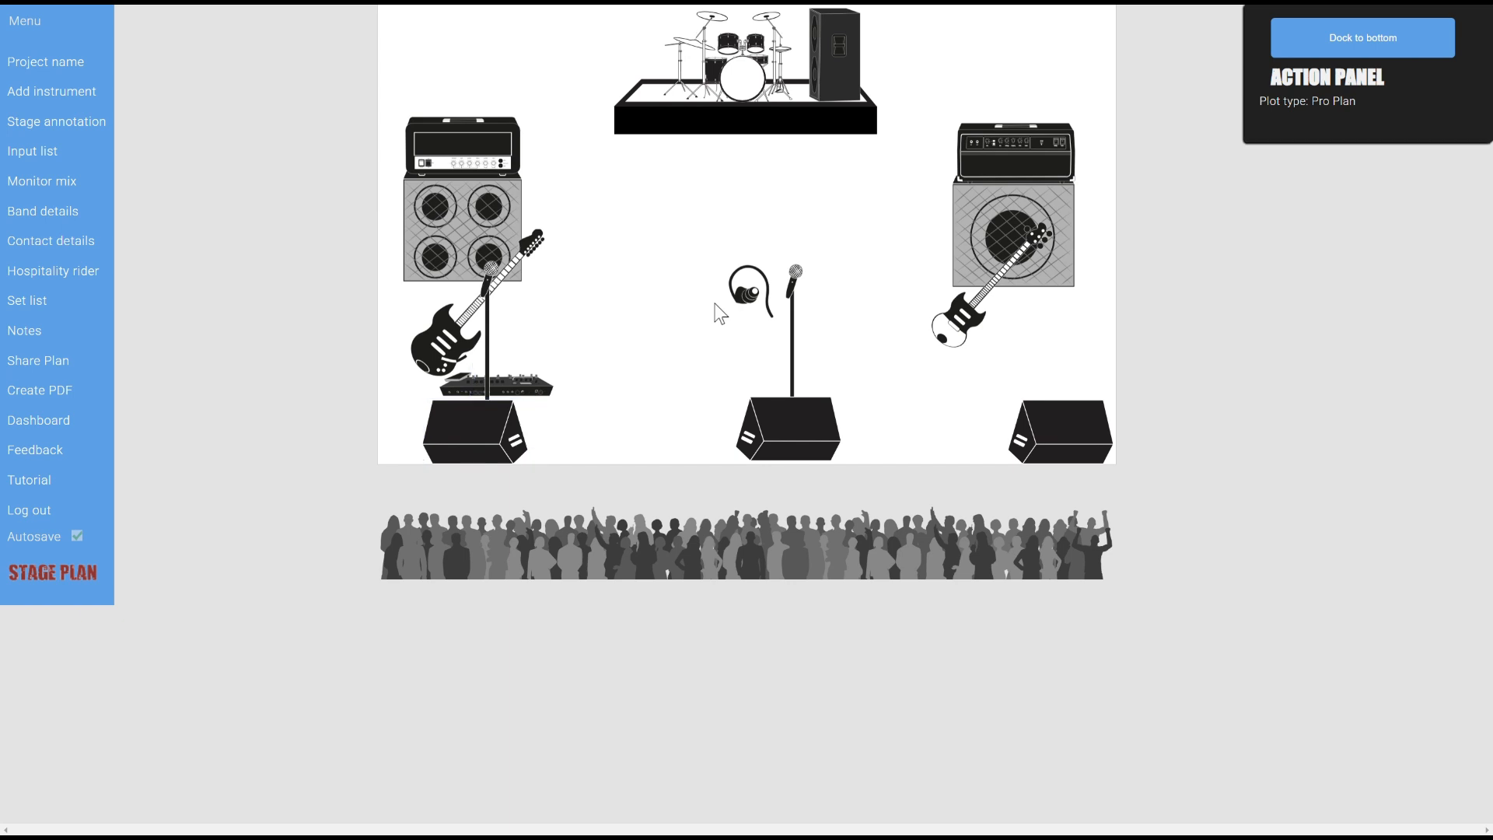
pyautogui.click(471, 420)
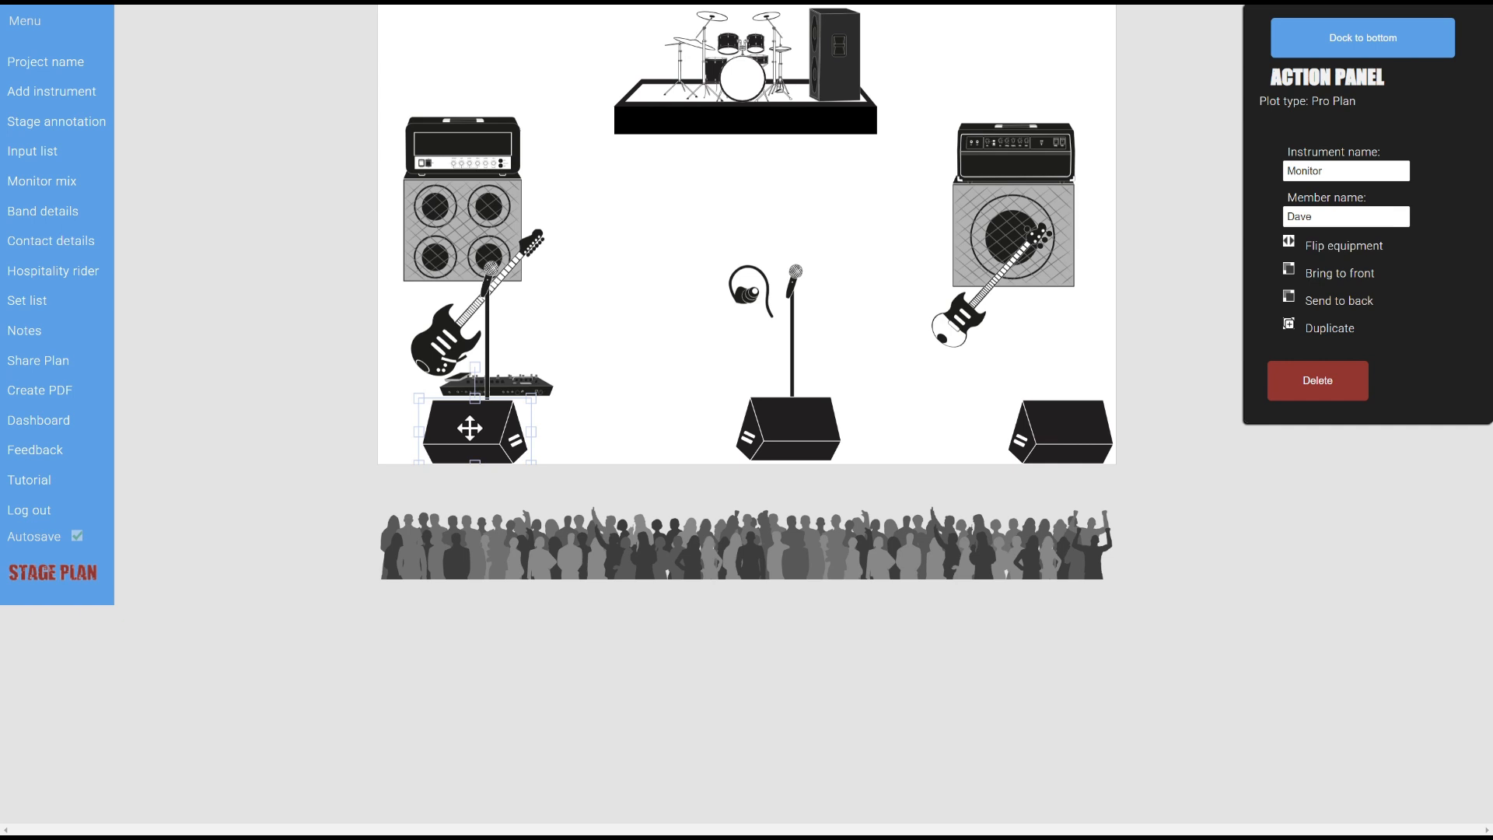
pyautogui.moveTo(415, 434)
pyautogui.mouseDown()
pyautogui.moveTo(656, 441)
pyautogui.moveTo(421, 433)
pyautogui.mouseUp()
# Add a stage annotation reading 'LifeCry', '- Date', '- Venue' over the placeholder text
pyautogui.click(73, 124)
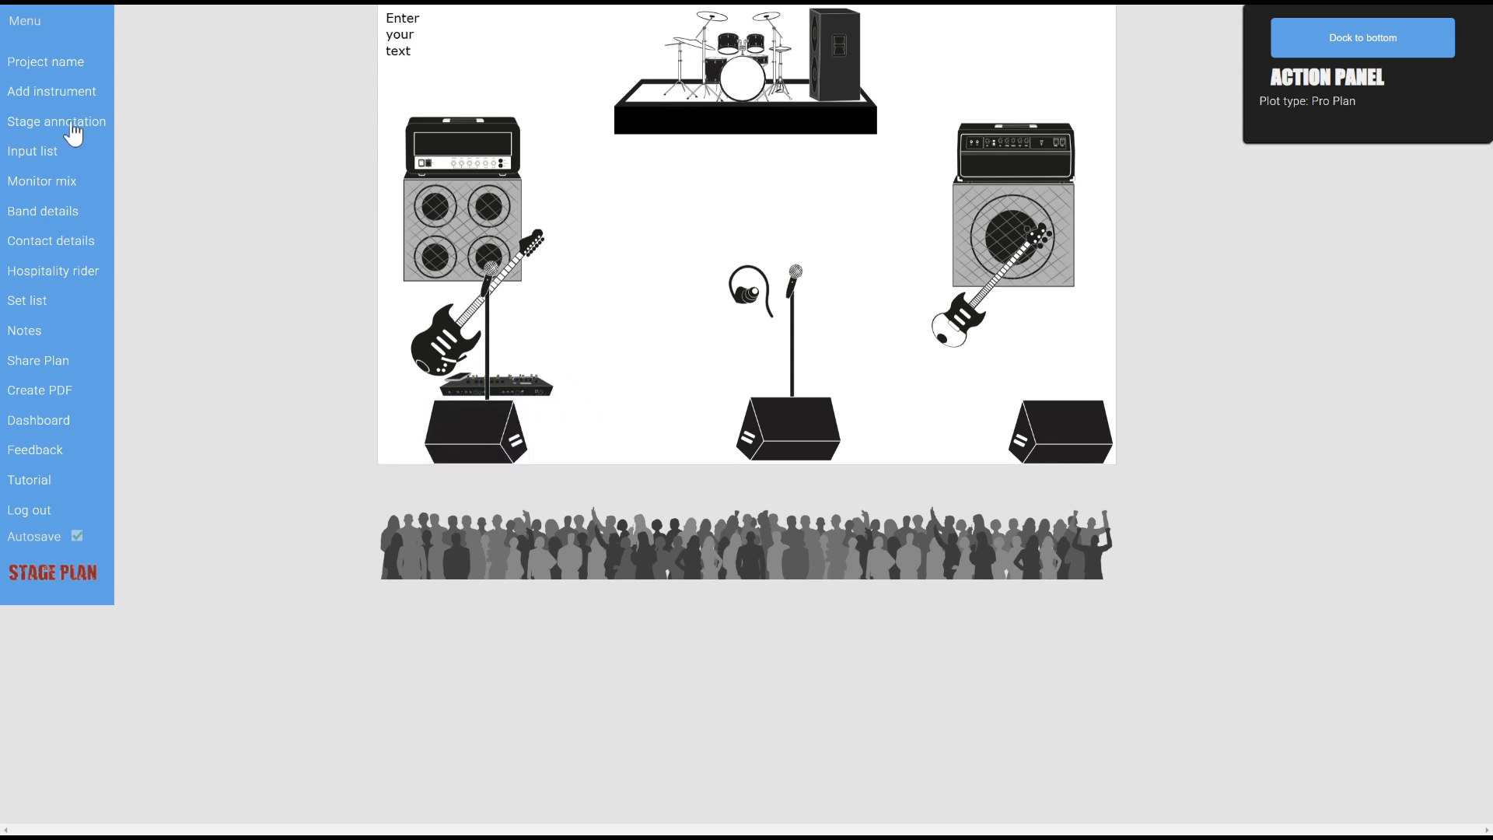
pyautogui.click(408, 33)
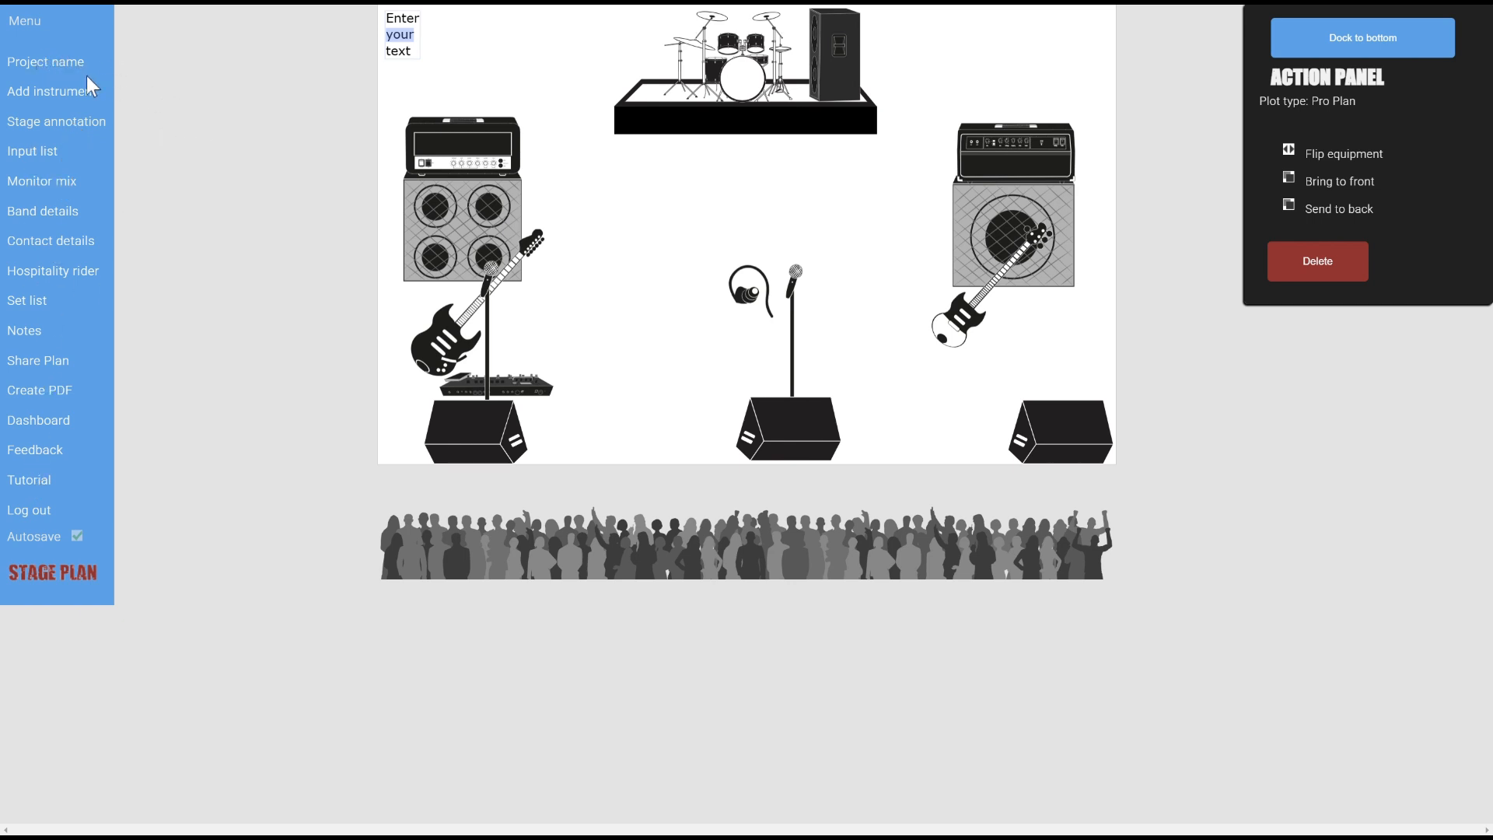
pyautogui.hotkey('ctrl', 'a')
pyautogui.write('LifeCry')
pyautogui.press('Return')
pyautogui.write('- Date')
pyautogui.press('Return')
pyautogui.write('- Venue')
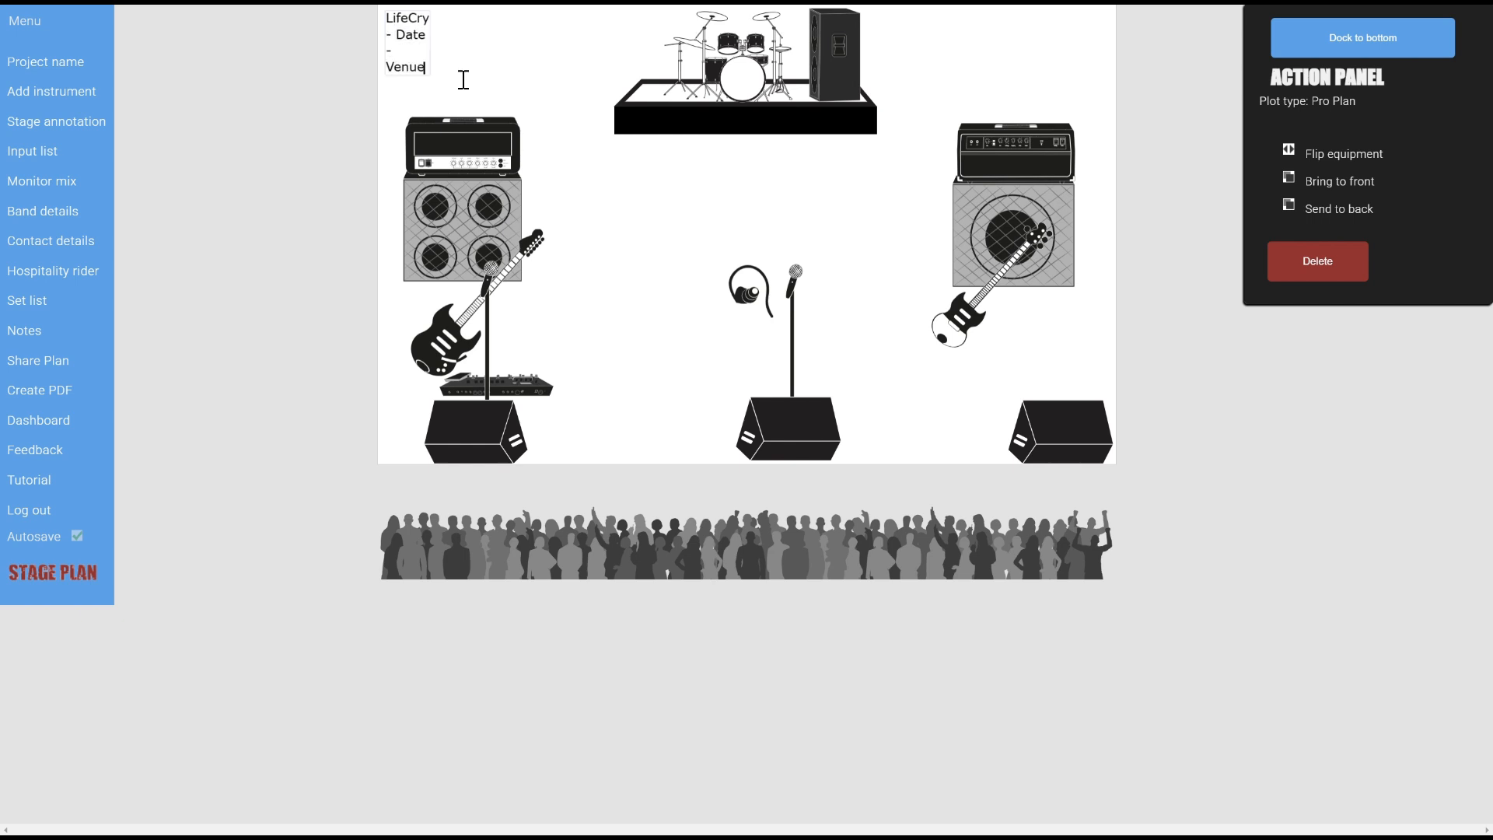
# Widen the title onto one line and add a second annotation at the stage front
pyautogui.click(455, 58)
pyautogui.click(422, 43)
pyautogui.moveTo(433, 40); pyautogui.dragTo(592, 71)
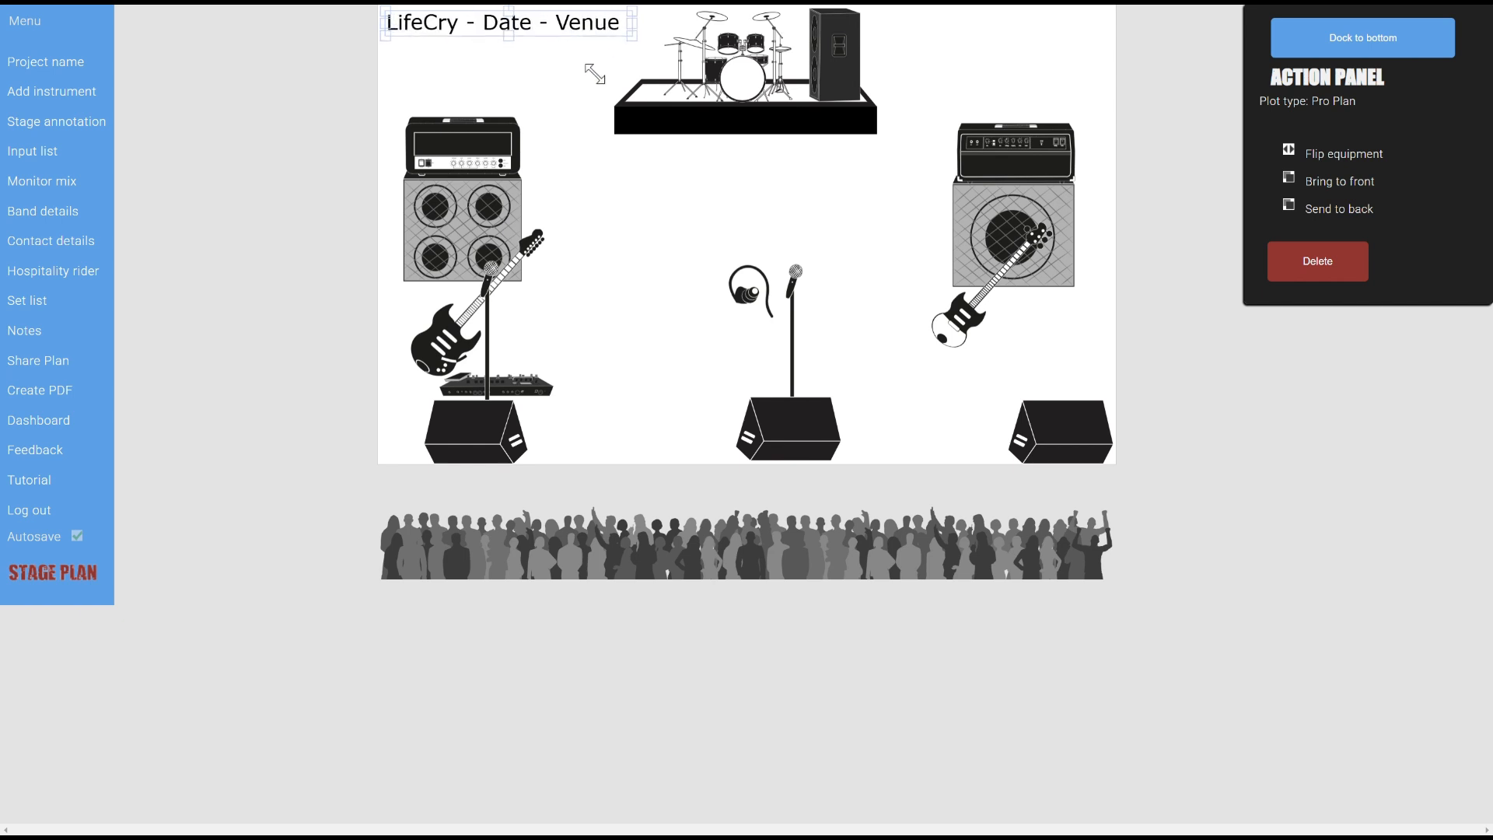
pyautogui.click(600, 84)
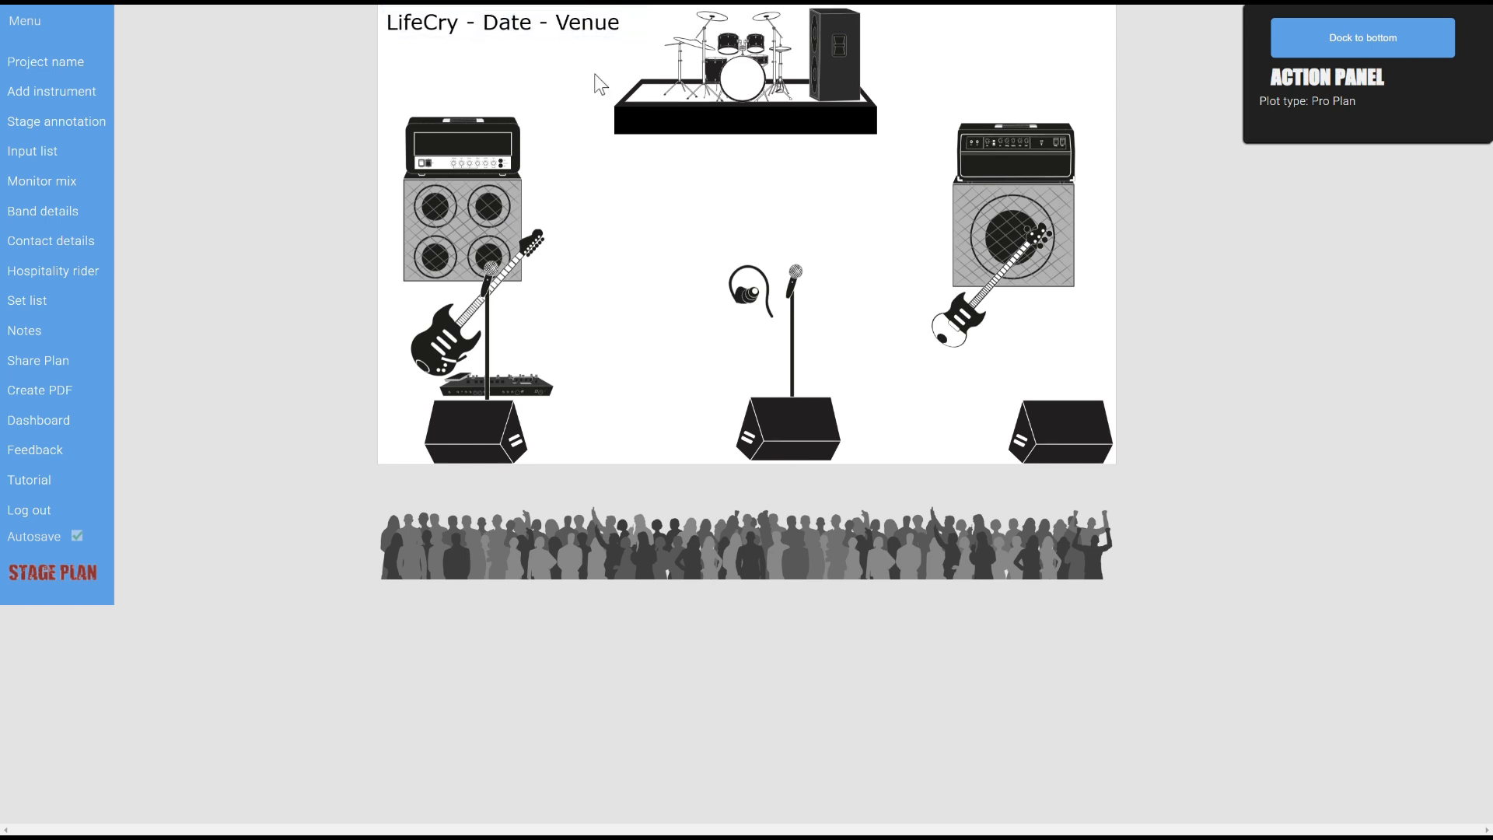
pyautogui.click(31, 121)
pyautogui.moveTo(391, 47); pyautogui.dragTo(661, 452)
# Replace the front annotation with the band member's name and corrected phone number, then save the plan
pyautogui.click(661, 451)
pyautogui.hotkey('ctrl', 'a')
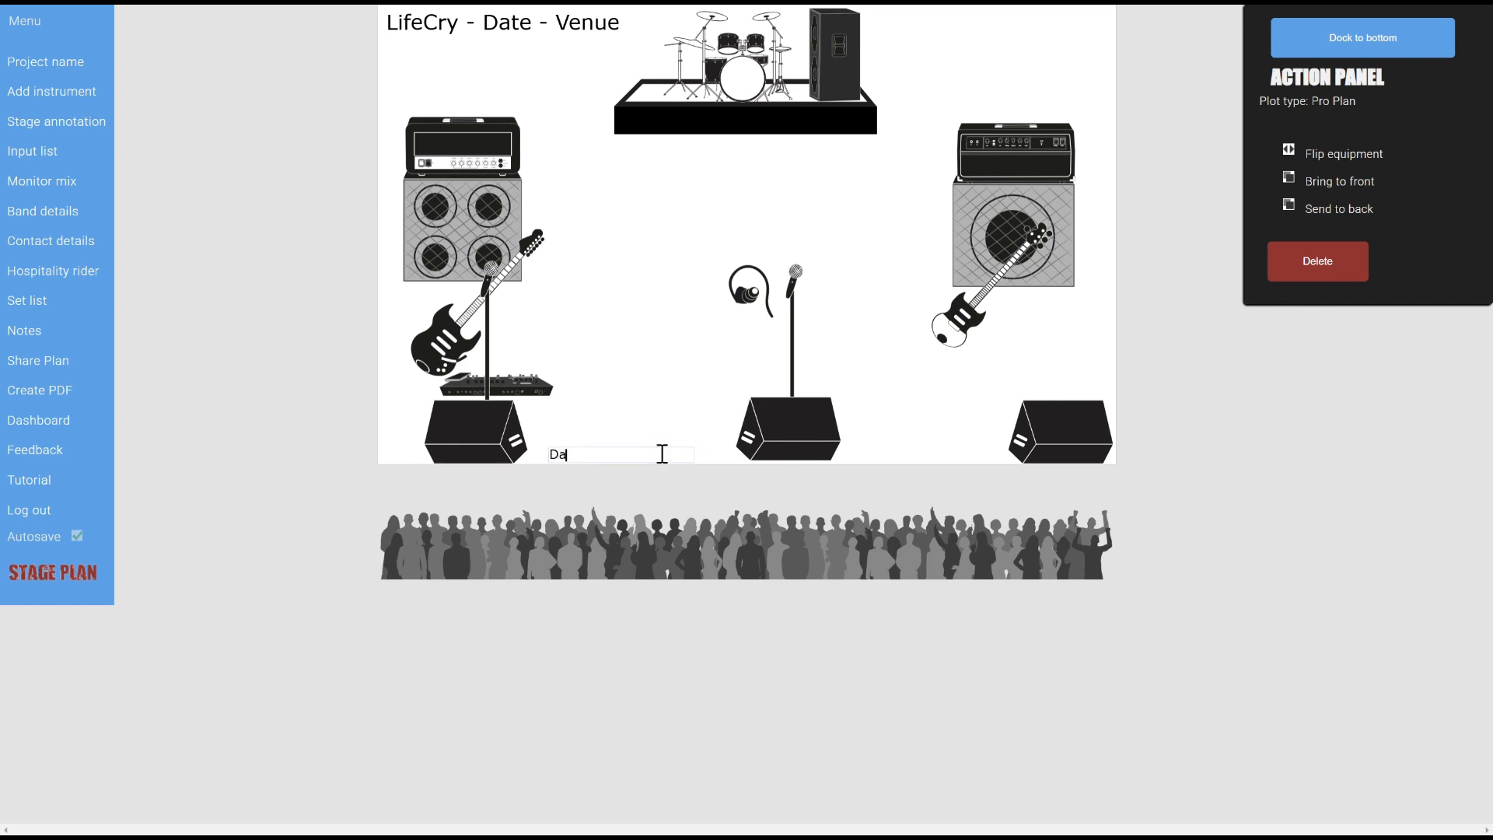
pyautogui.press('Left')
pyautogui.press('BackSpace')
pyautogui.click(657, 370)
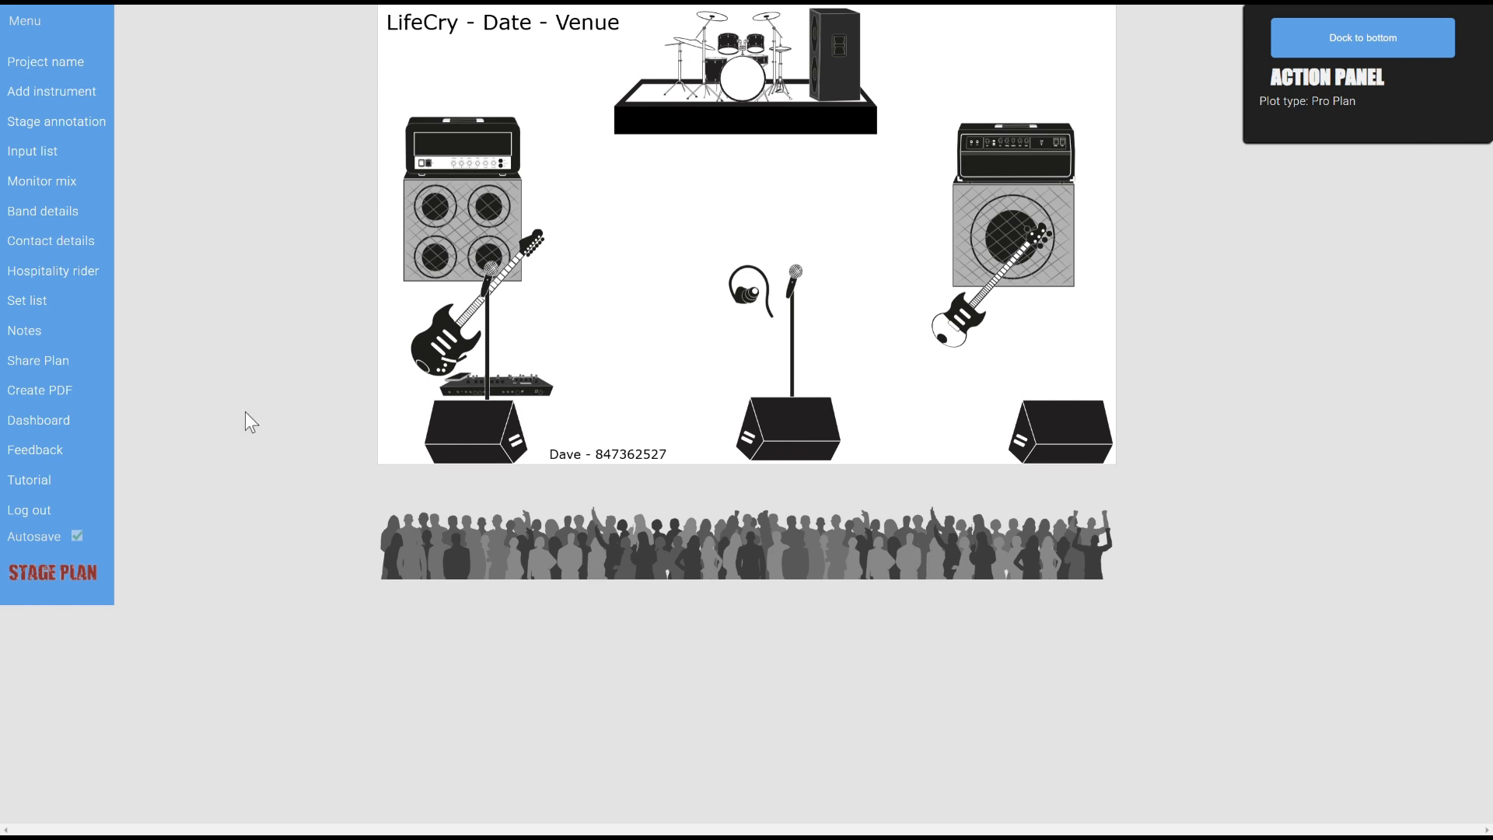
pyautogui.click(45, 356)
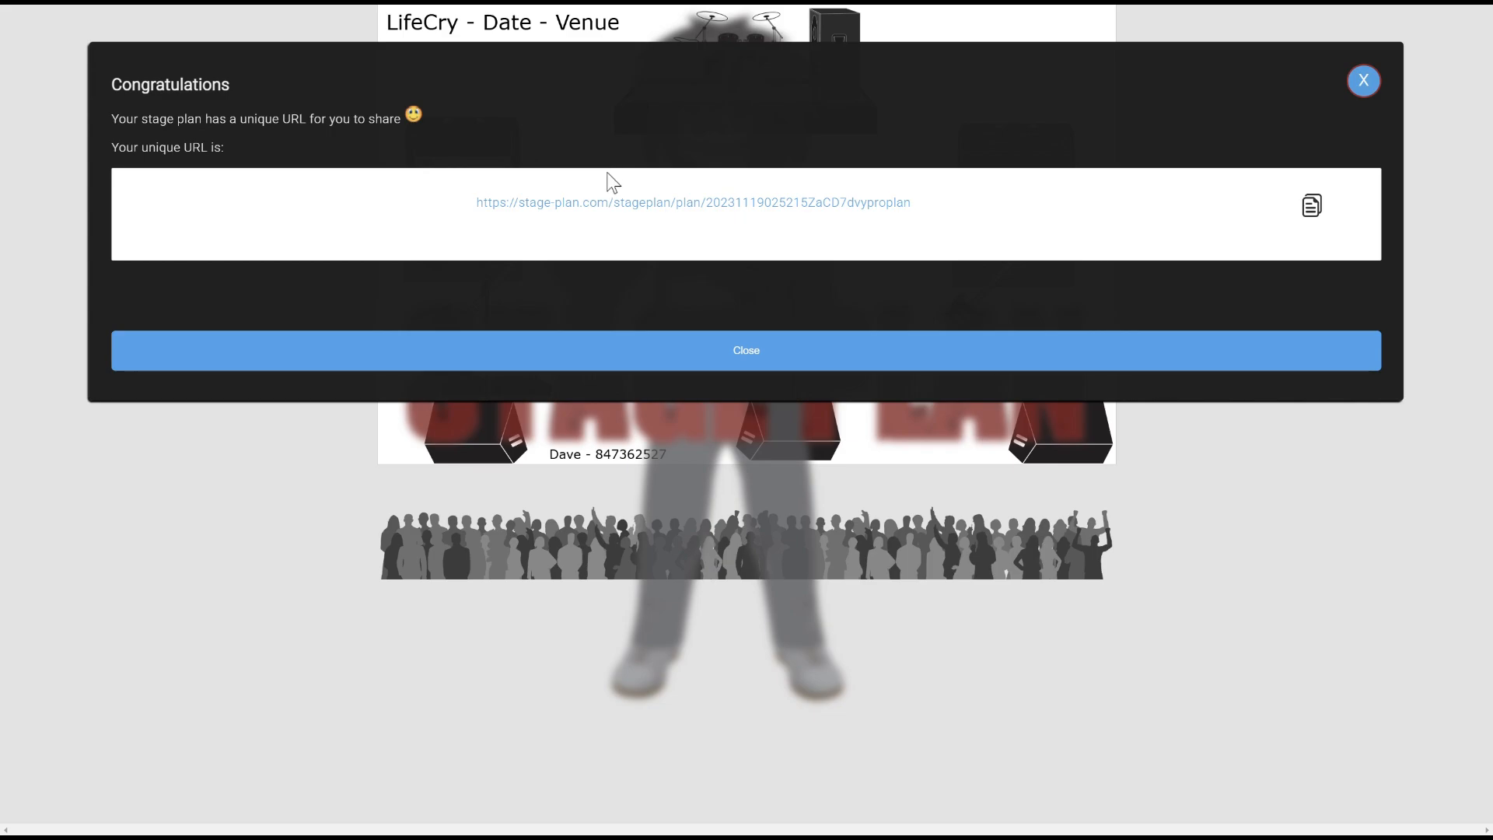
# Open the shared plan page, dismiss its alert and view the input list and monitor mix section
pyautogui.click(591, 205)
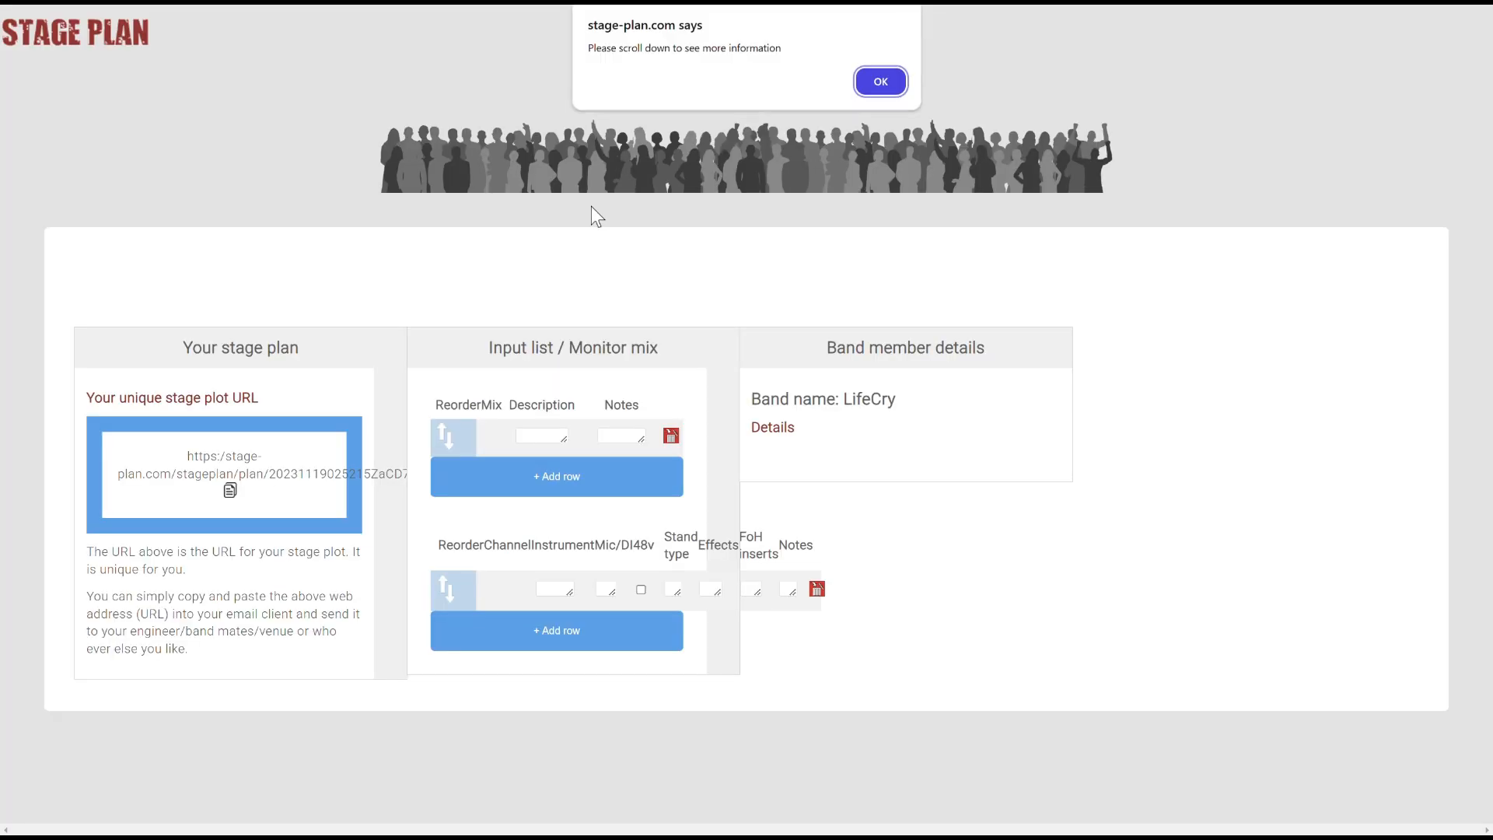
pyautogui.press('Return')
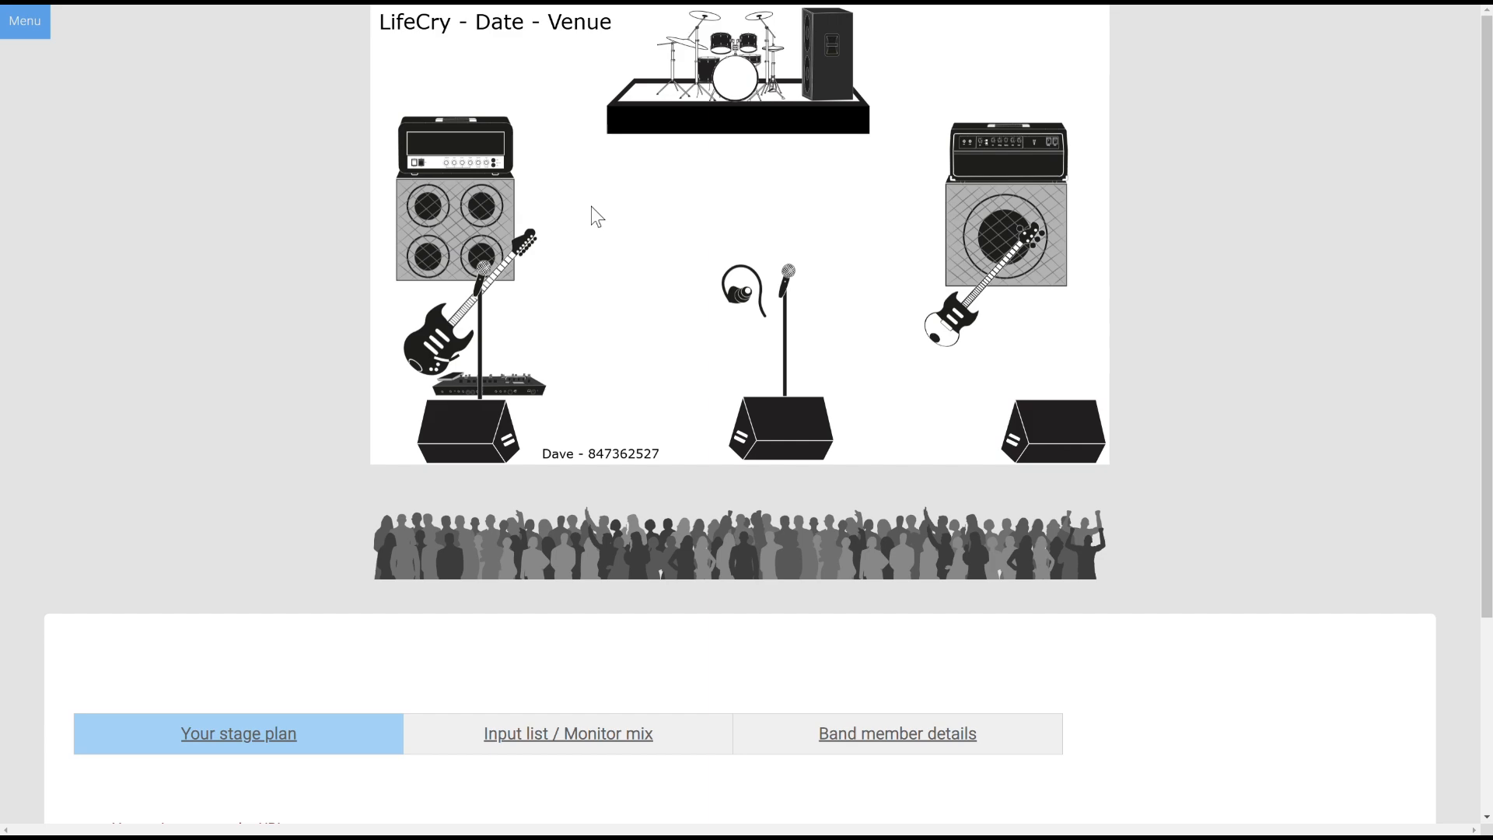
pyautogui.scroll(-3, 598, 217)
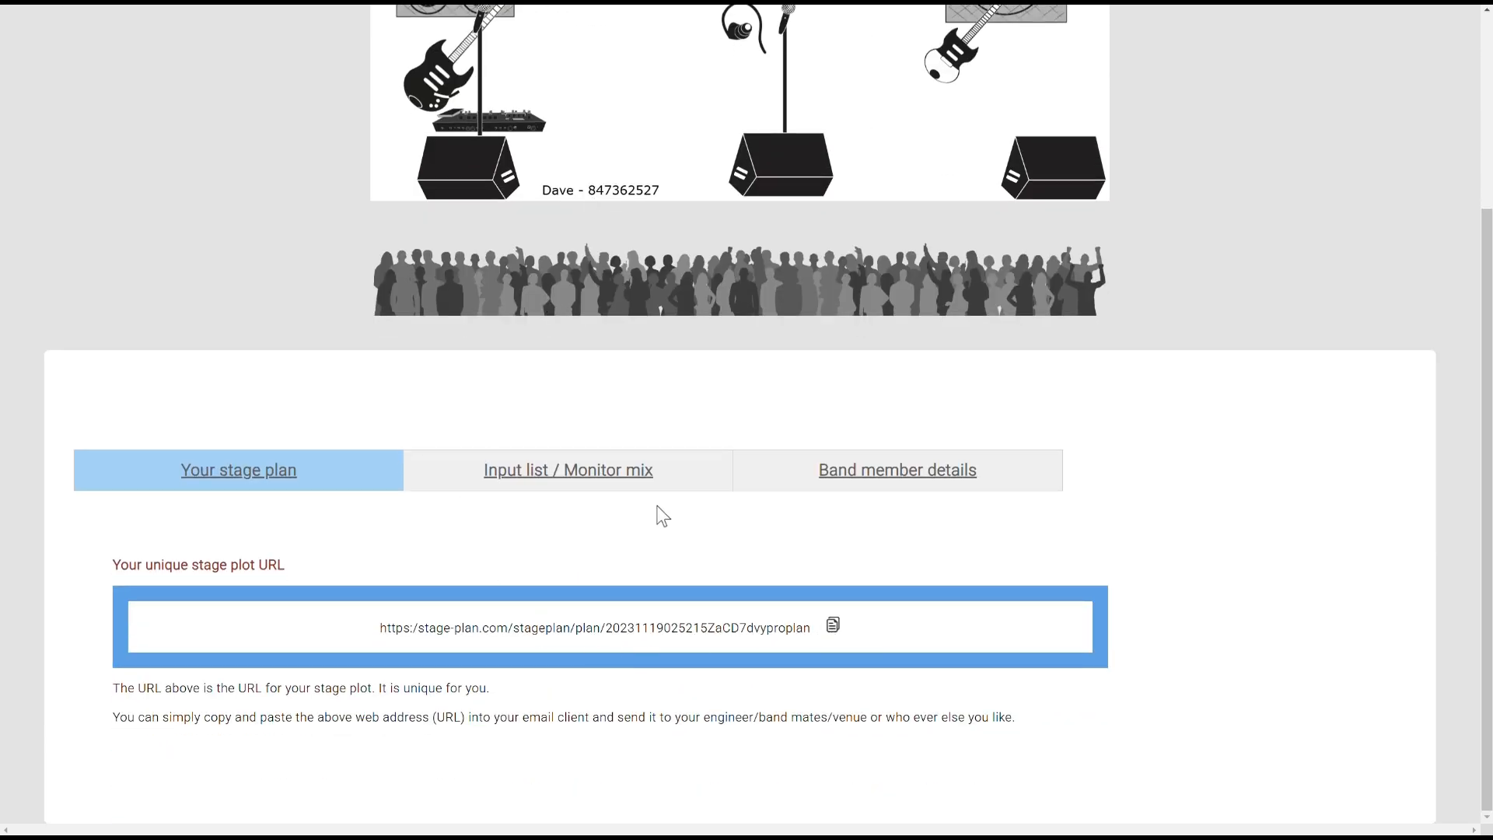
pyautogui.click(604, 485)
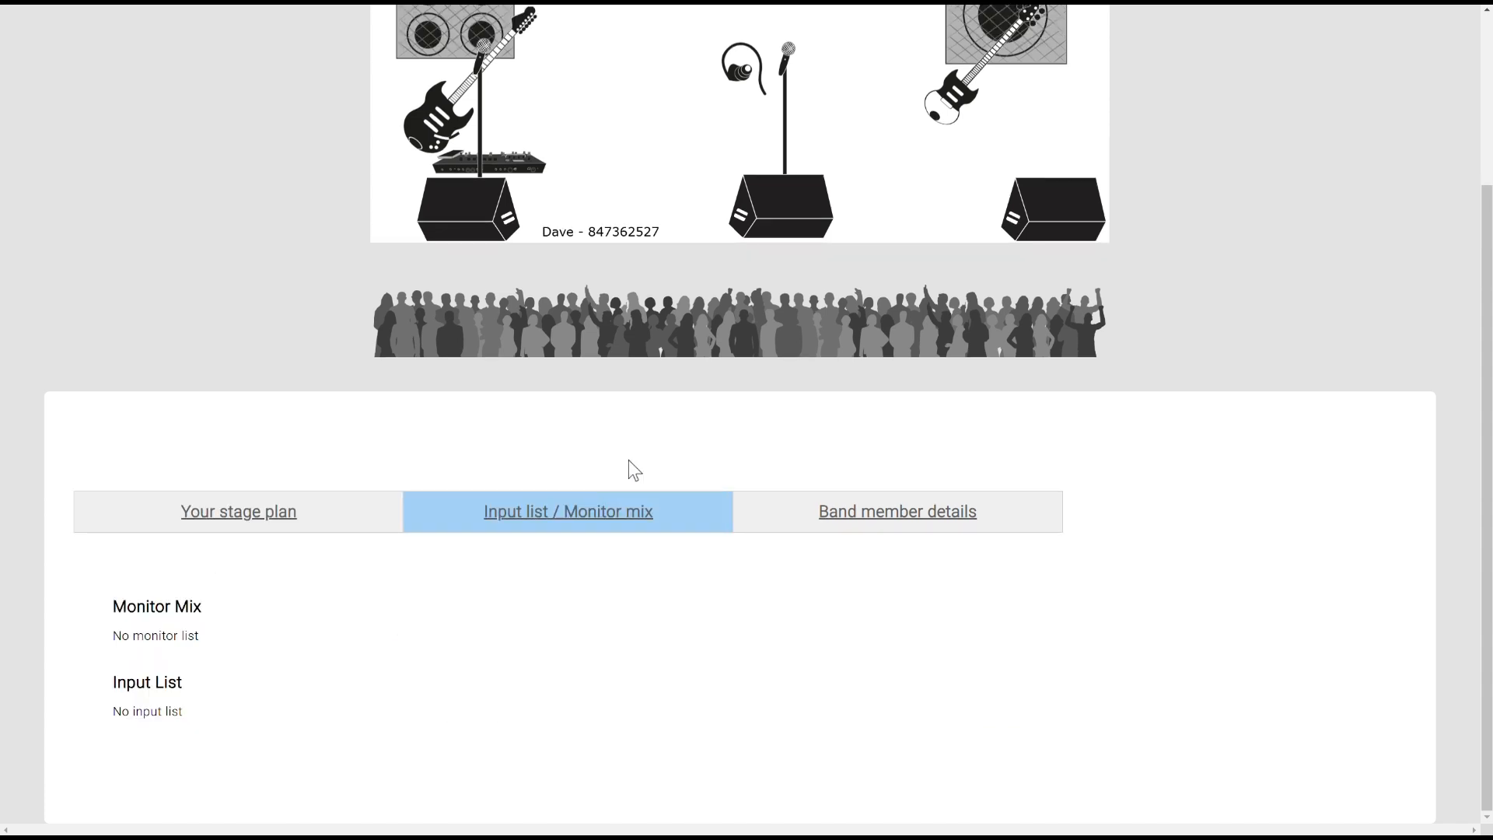
# Browse the band member details, then return to the editor and close the share link dialog
pyautogui.click(859, 509)
pyautogui.scroll(-5, 860, 506)
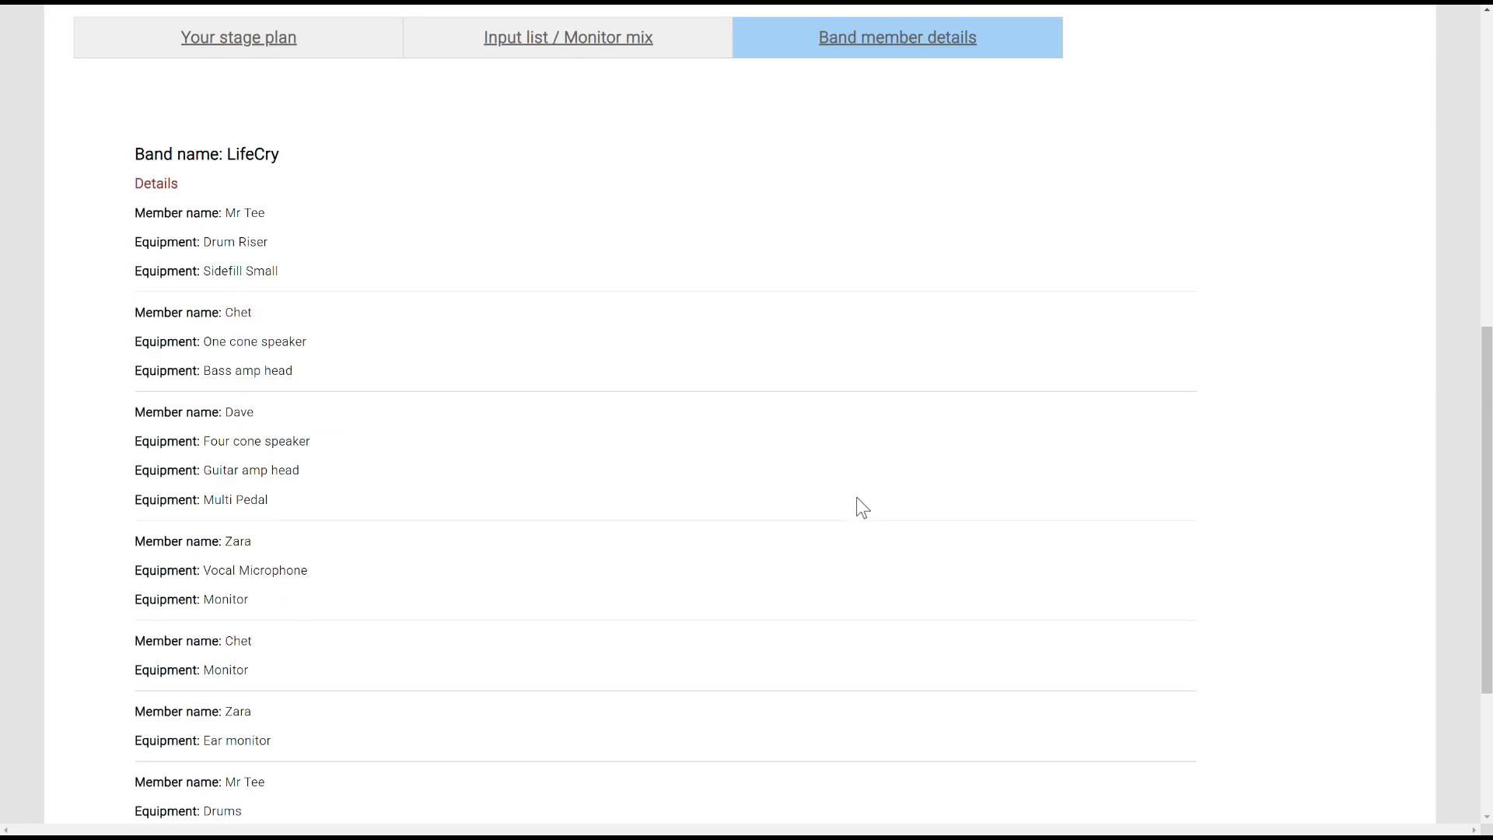
pyautogui.scroll(-3, 856, 498)
pyautogui.scroll(15, 857, 498)
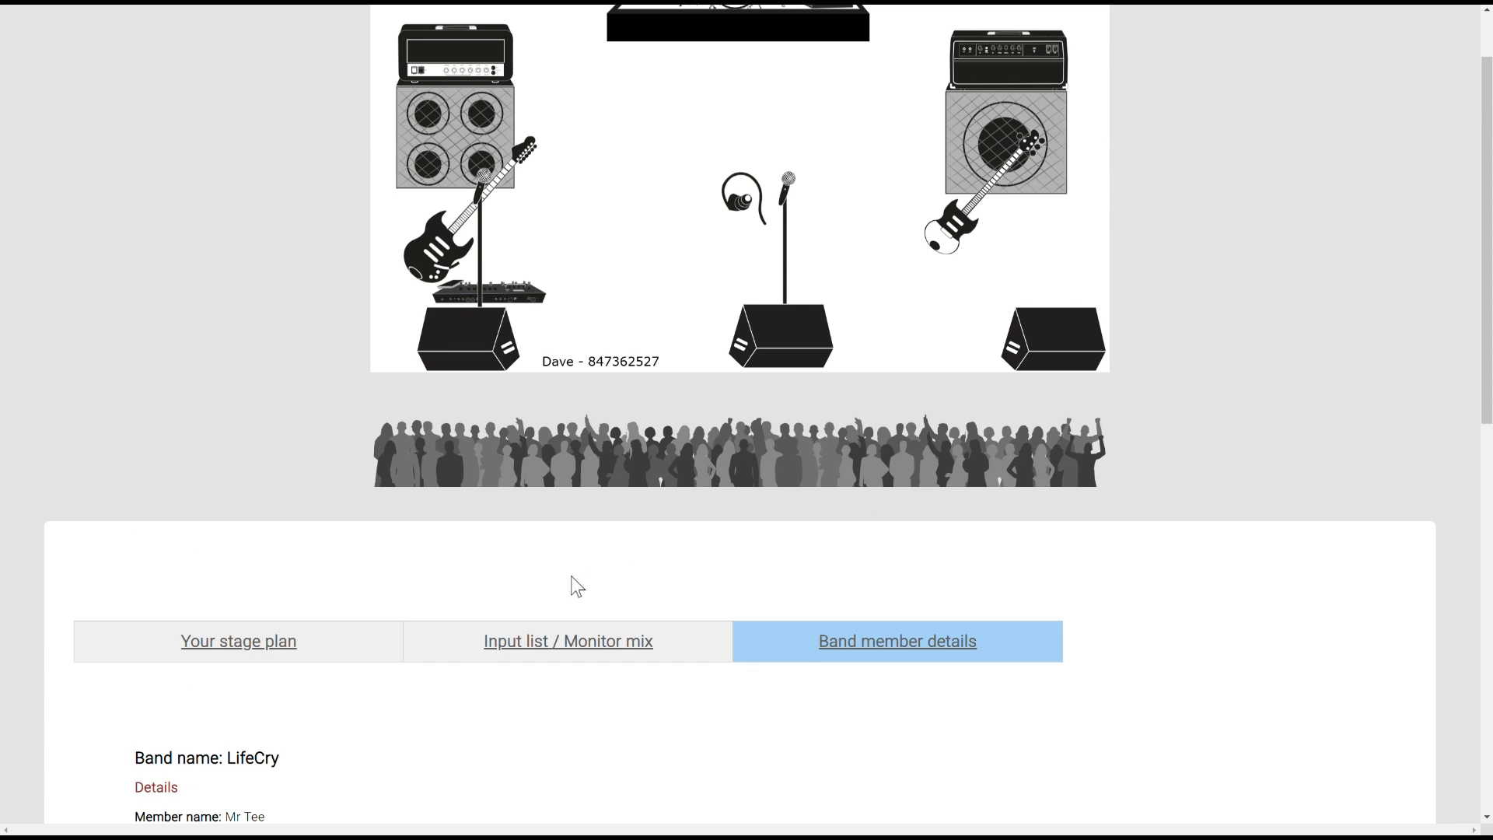
pyautogui.scroll(-1, 577, 587)
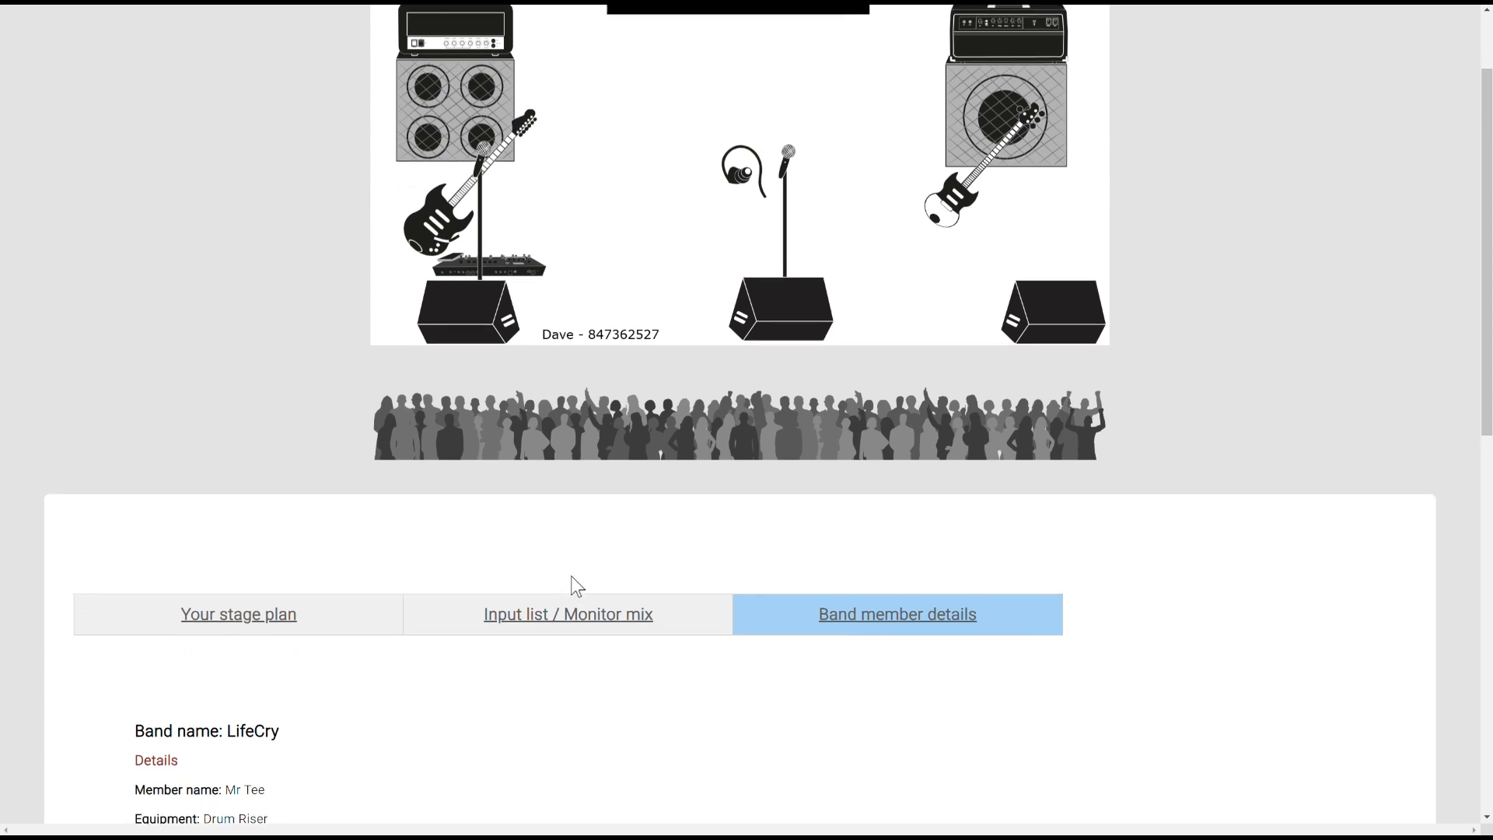
pyautogui.scroll(4, 577, 587)
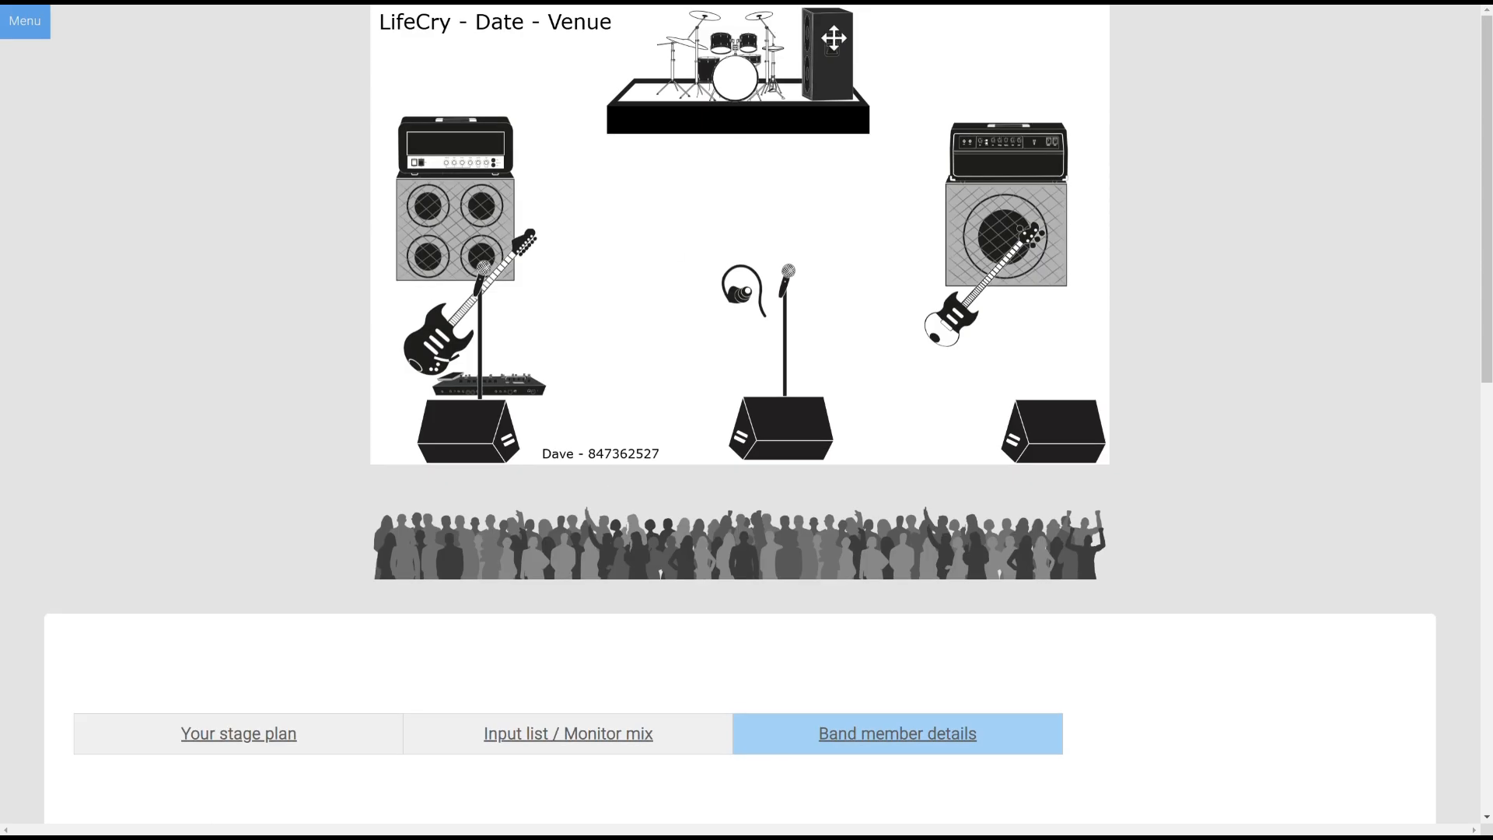
pyautogui.click(1244, 3)
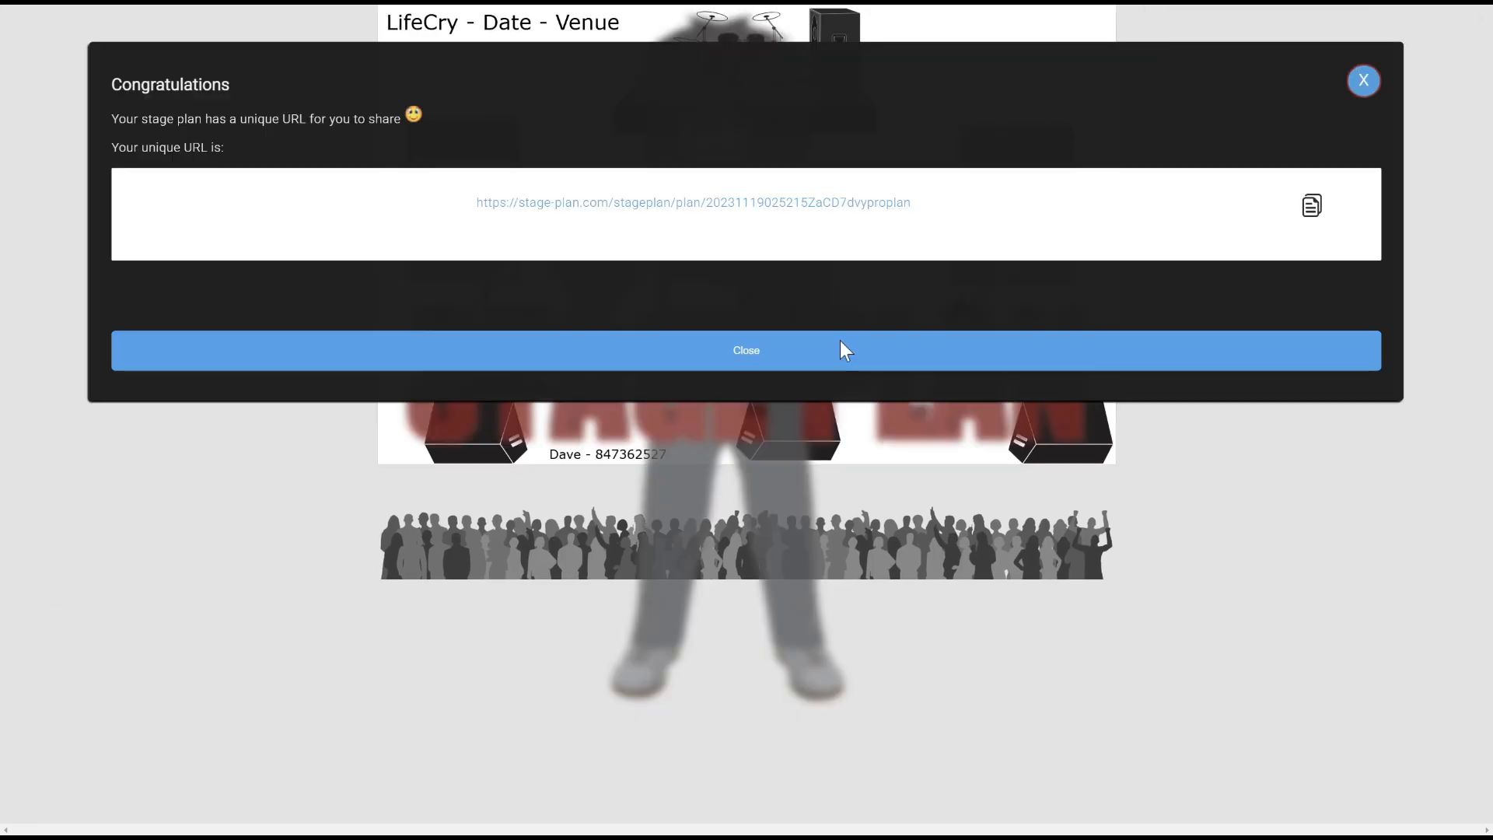
pyautogui.click(748, 347)
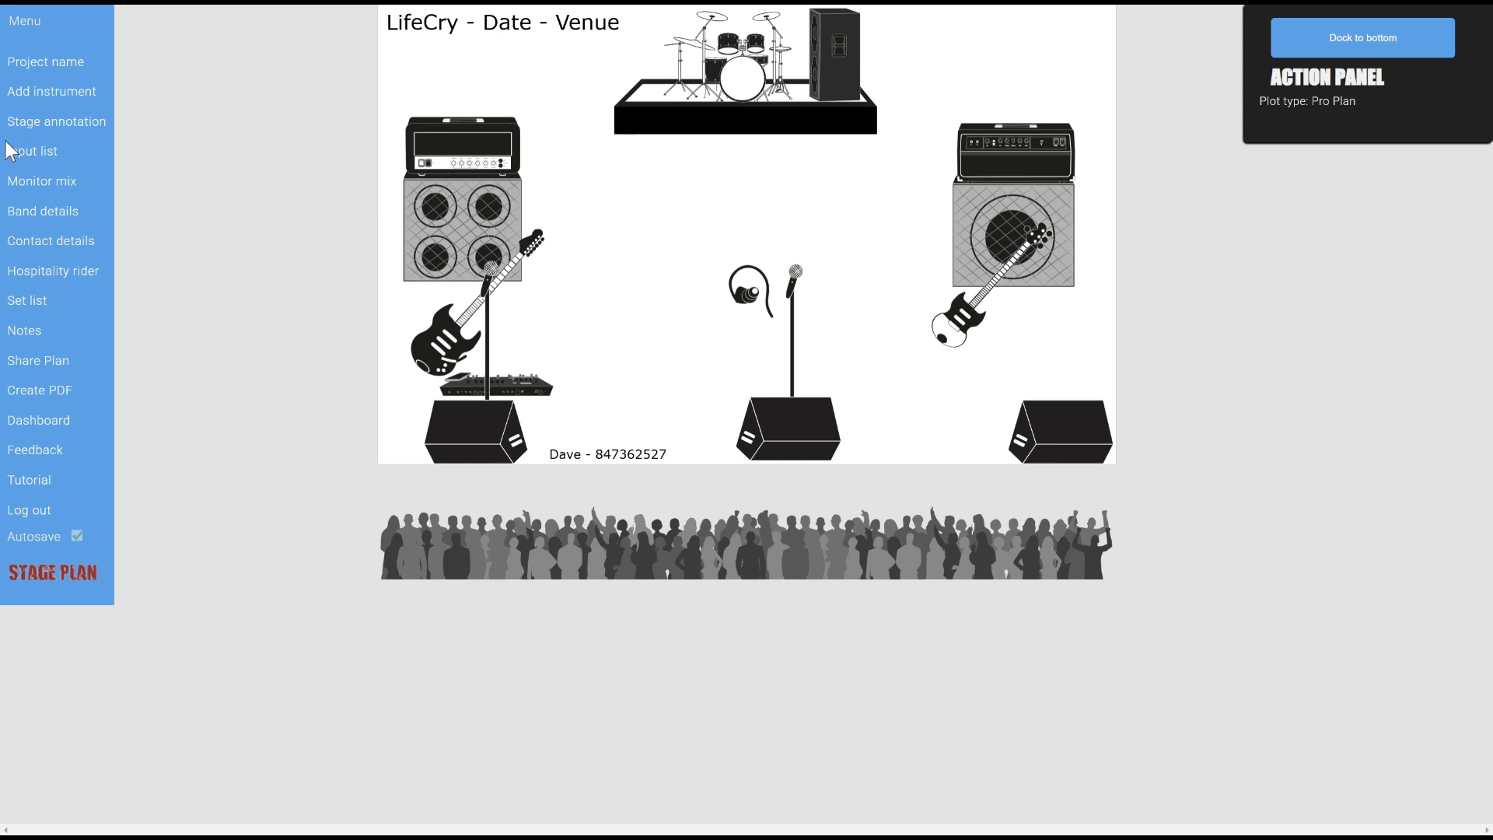
# Add Vocal Microphone, Bass, Electric Guitar and Vocal Microphone from the stage plot as input channels
pyautogui.click(33, 153)
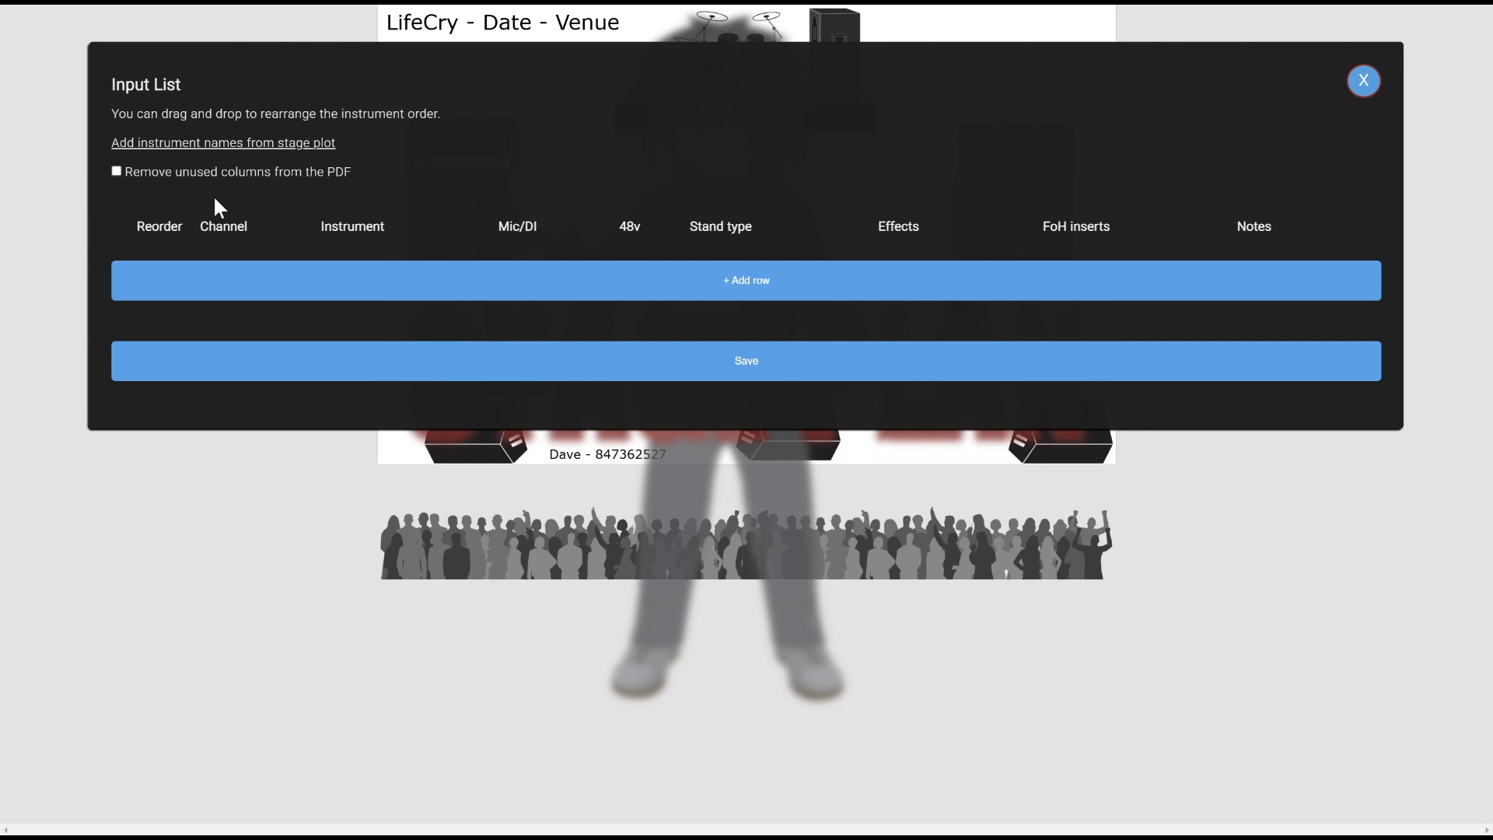
pyautogui.click(254, 147)
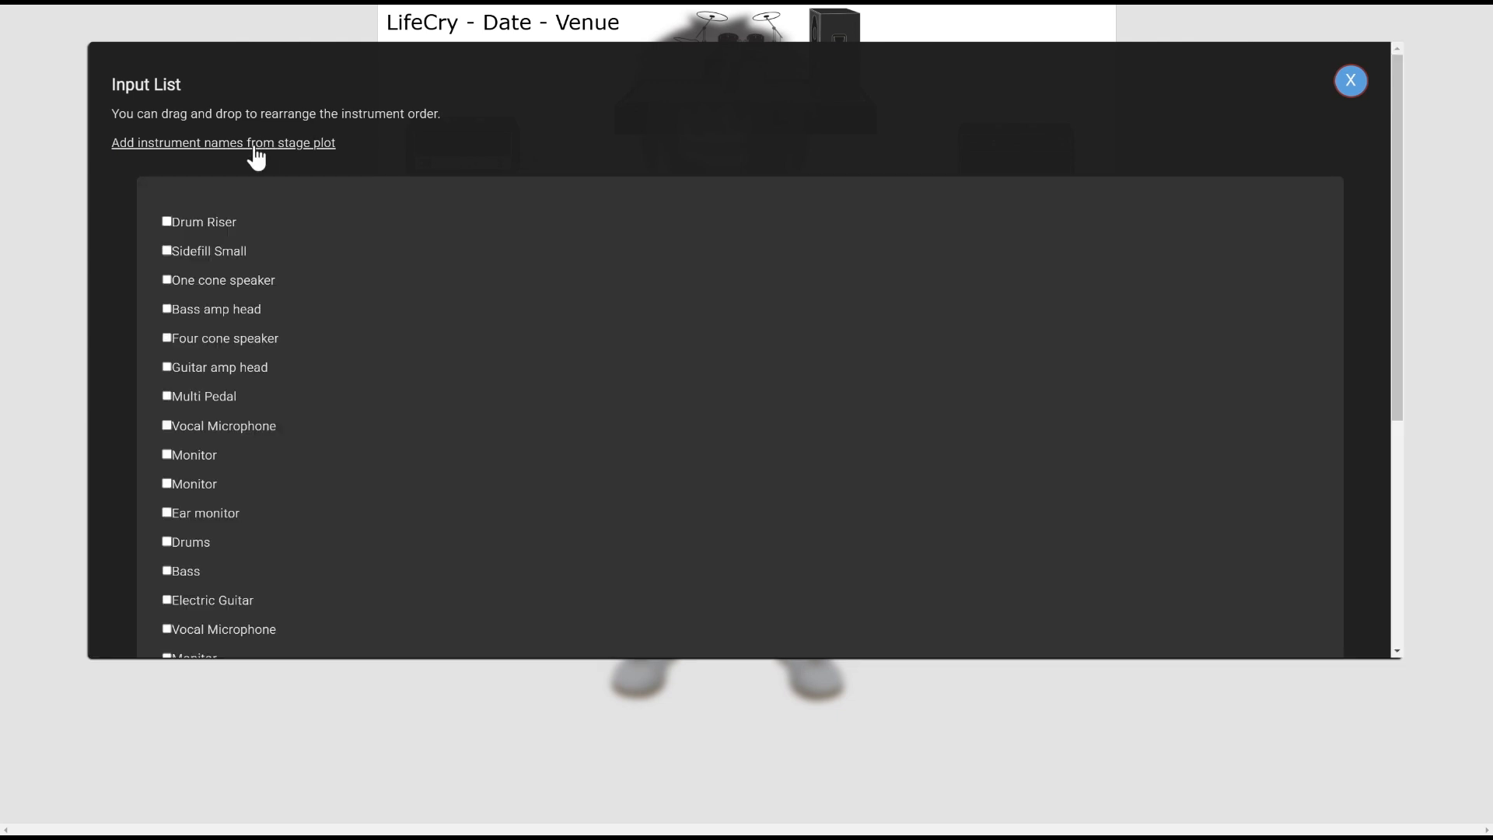
pyautogui.scroll(-1, 269, 412)
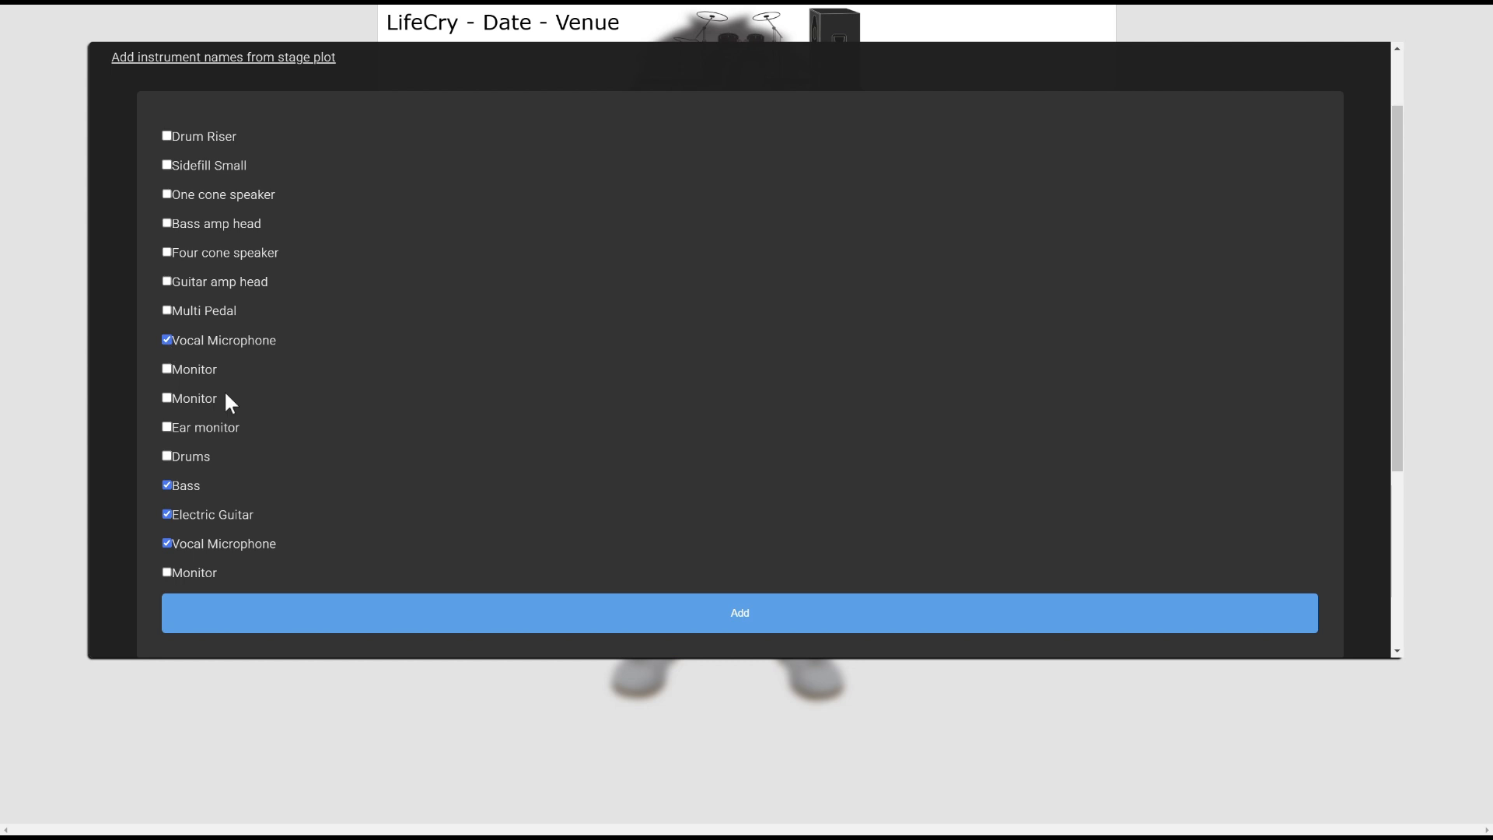
pyautogui.click(467, 614)
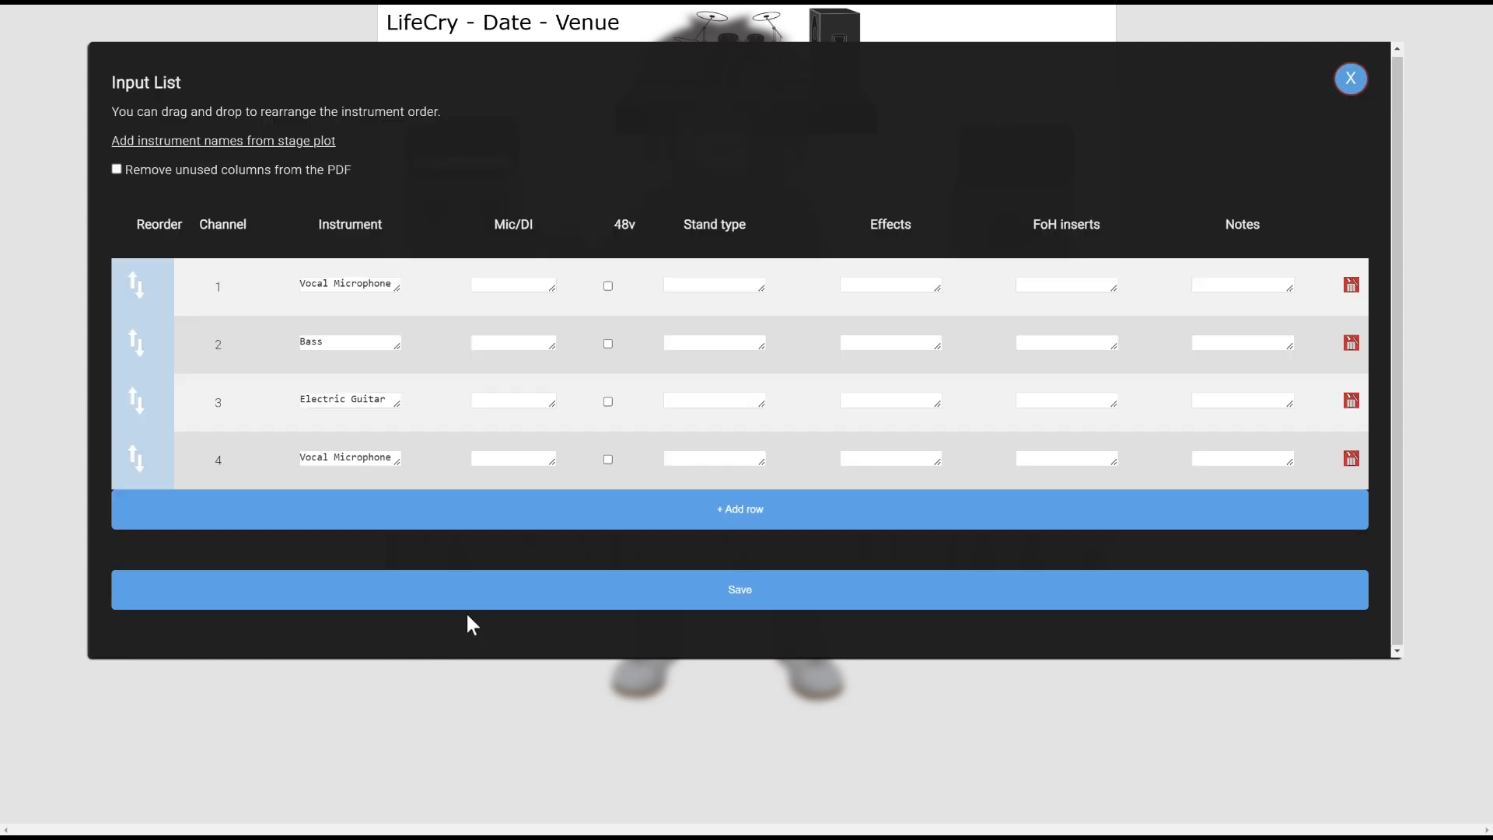
# Move the first Vocal Microphone to channel 3 and add a Kick channel at the top
pyautogui.moveTo(134, 294); pyautogui.dragTo(137, 400)
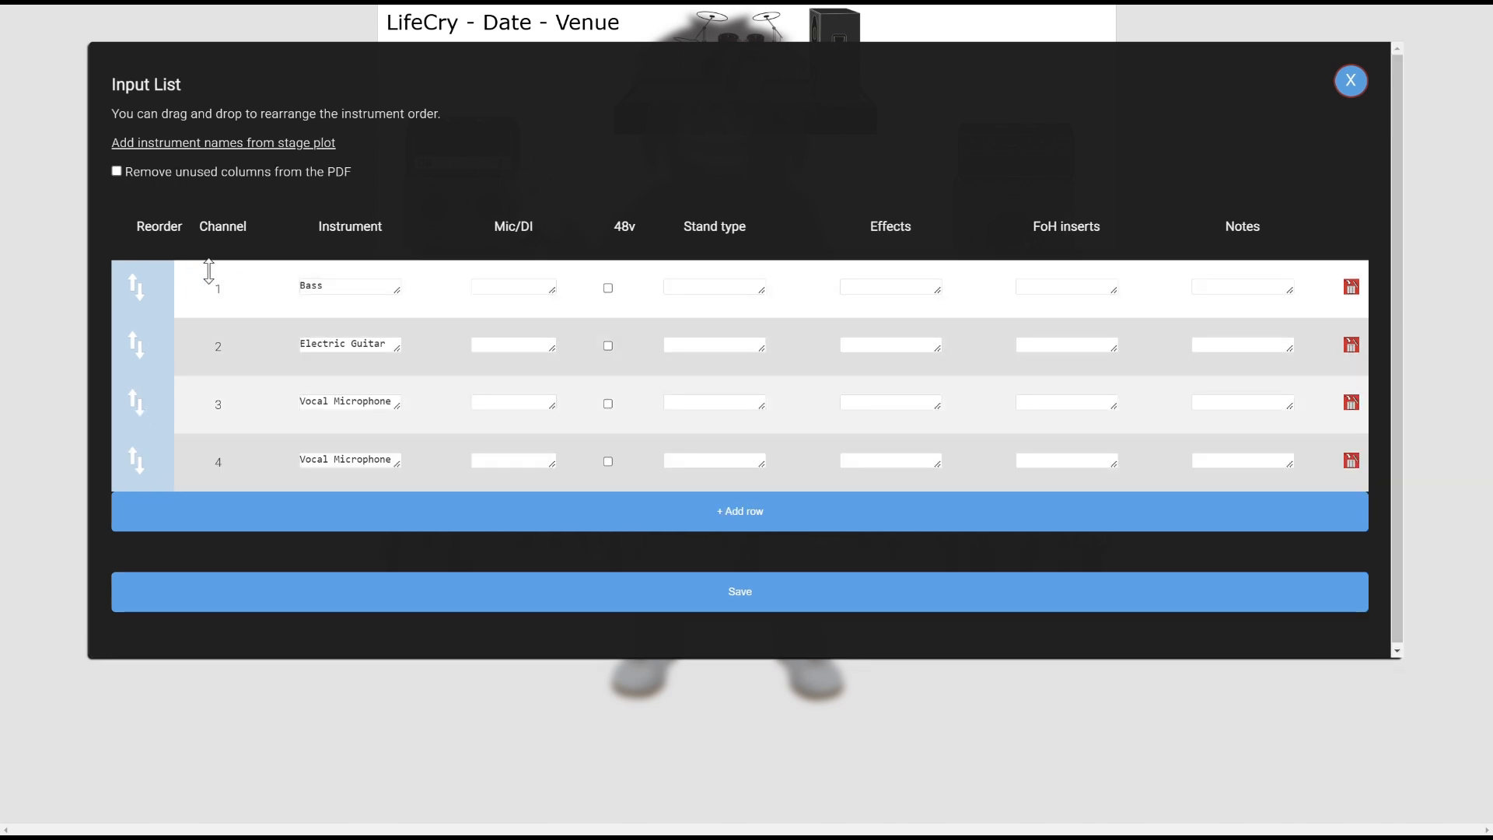
pyautogui.click(611, 508)
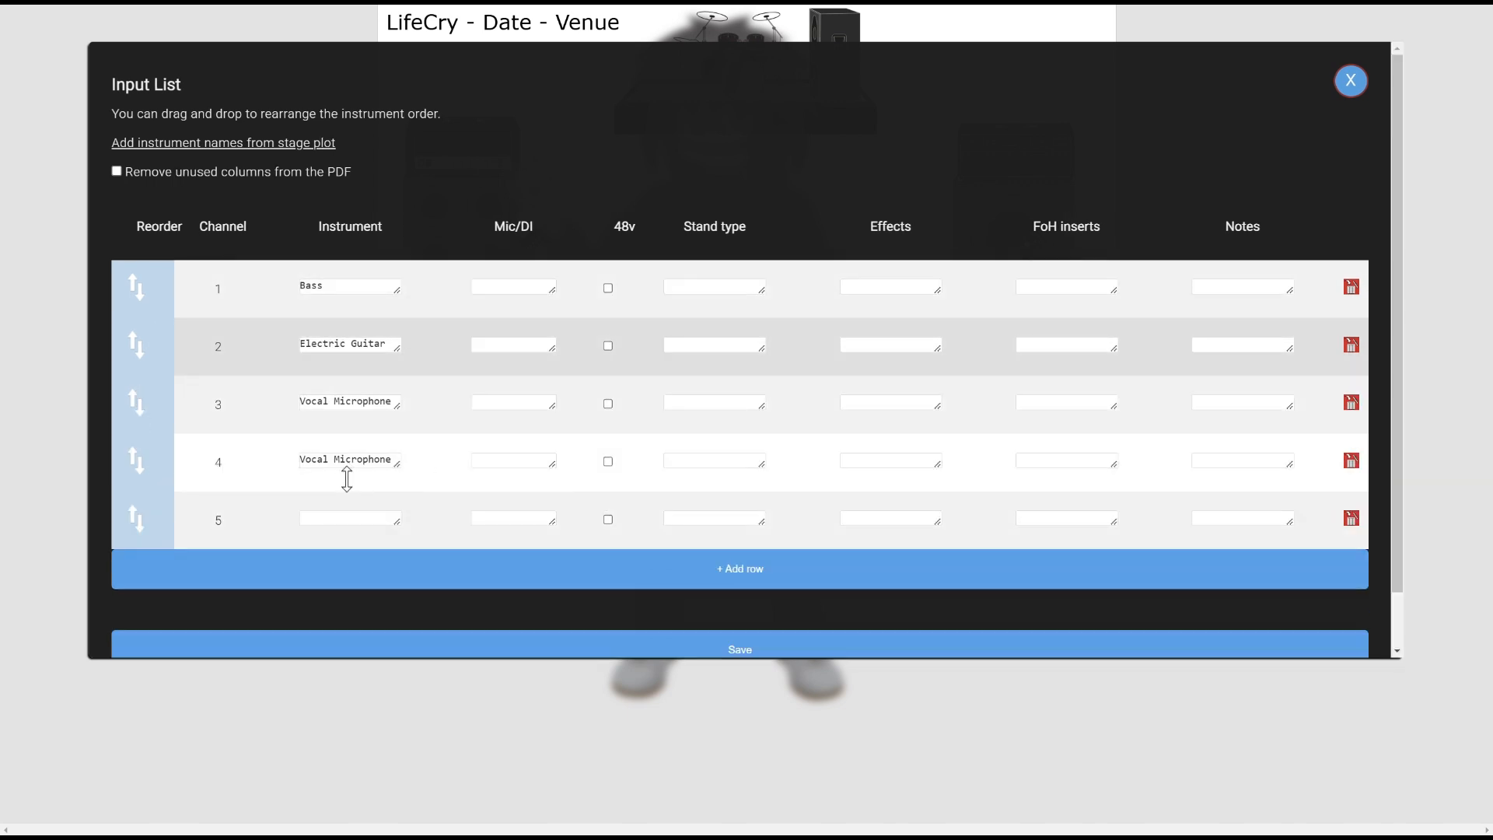
pyautogui.click(328, 521)
pyautogui.write('Kici')
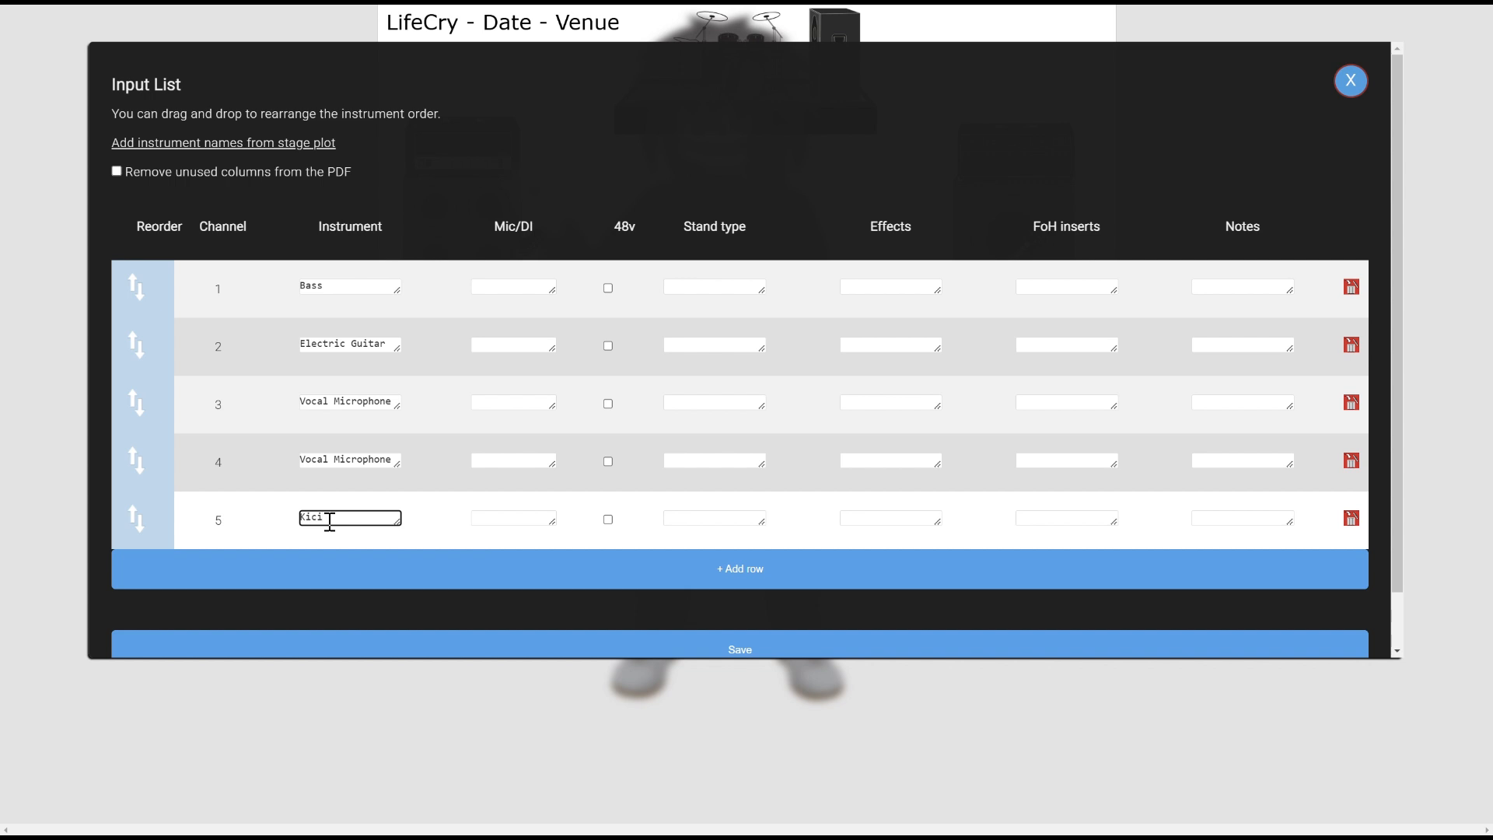
pyautogui.click(195, 607)
pyautogui.moveTo(219, 518); pyautogui.dragTo(229, 268)
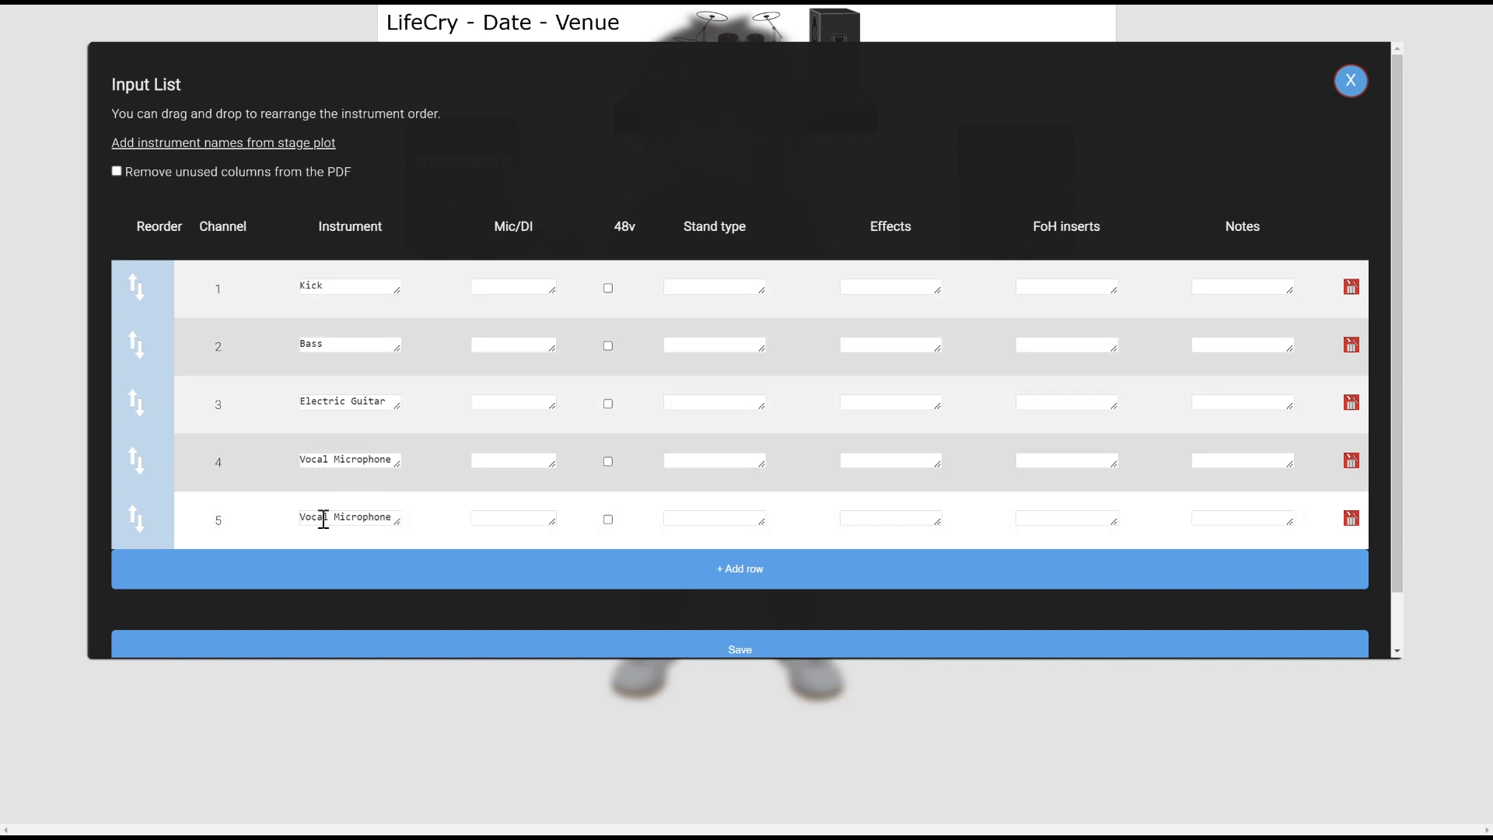
# Add a sixth Vocal Microphone channel from the suggestions, then delete that row
pyautogui.click(302, 578)
pyautogui.click(331, 579)
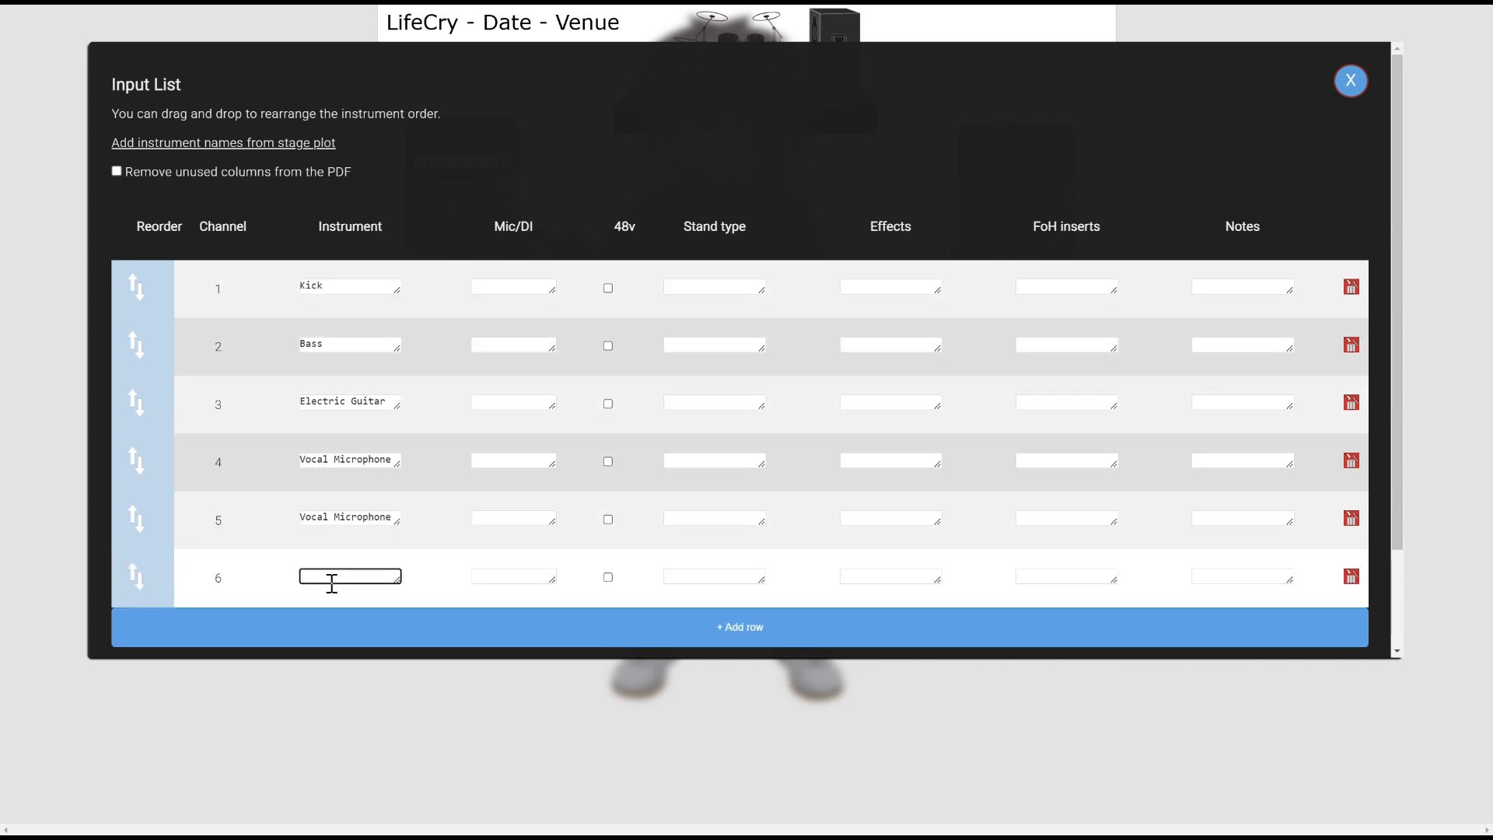
pyautogui.click(331, 580)
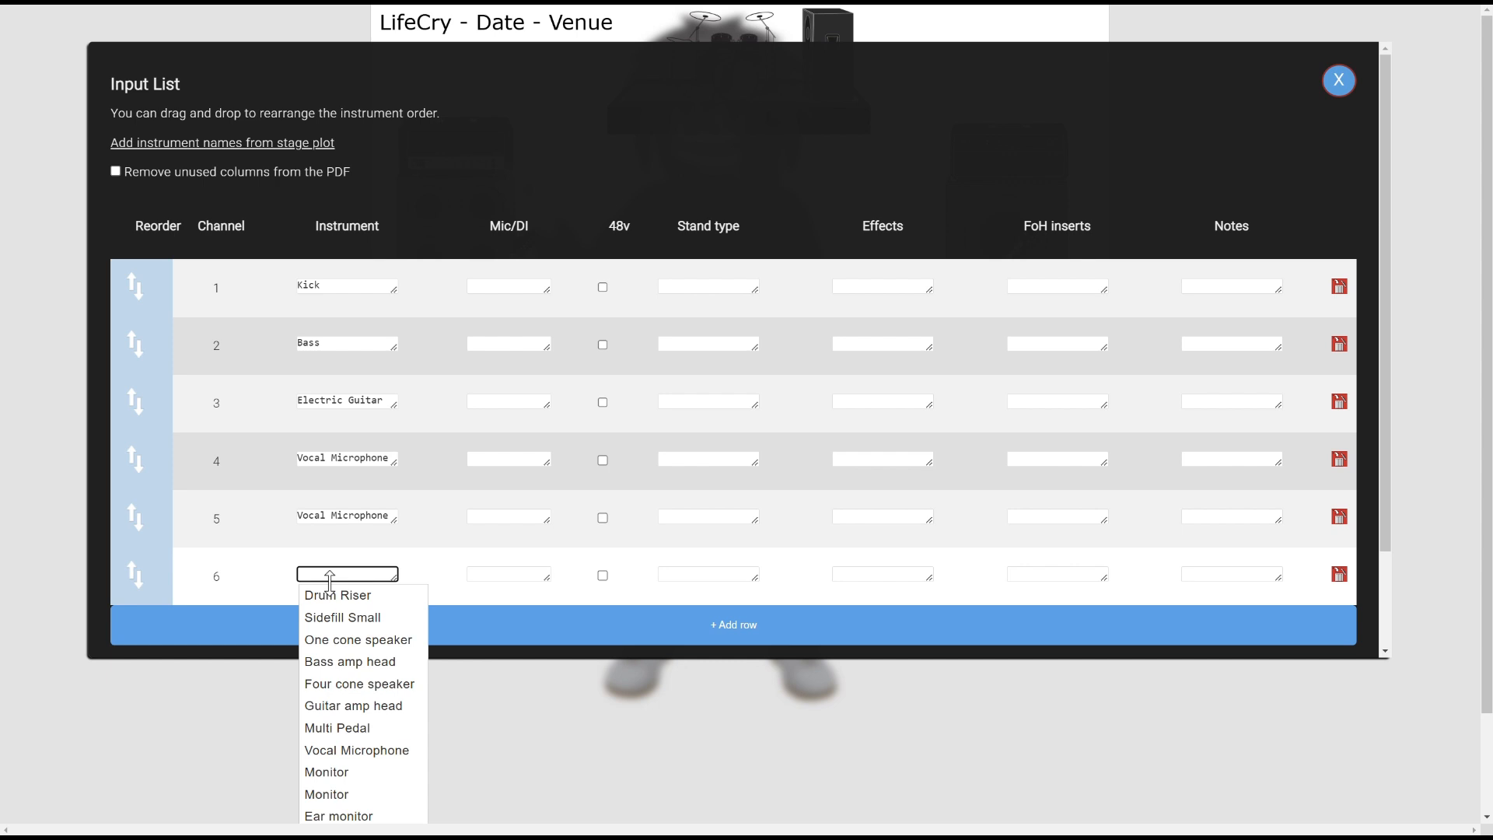
pyautogui.click(355, 744)
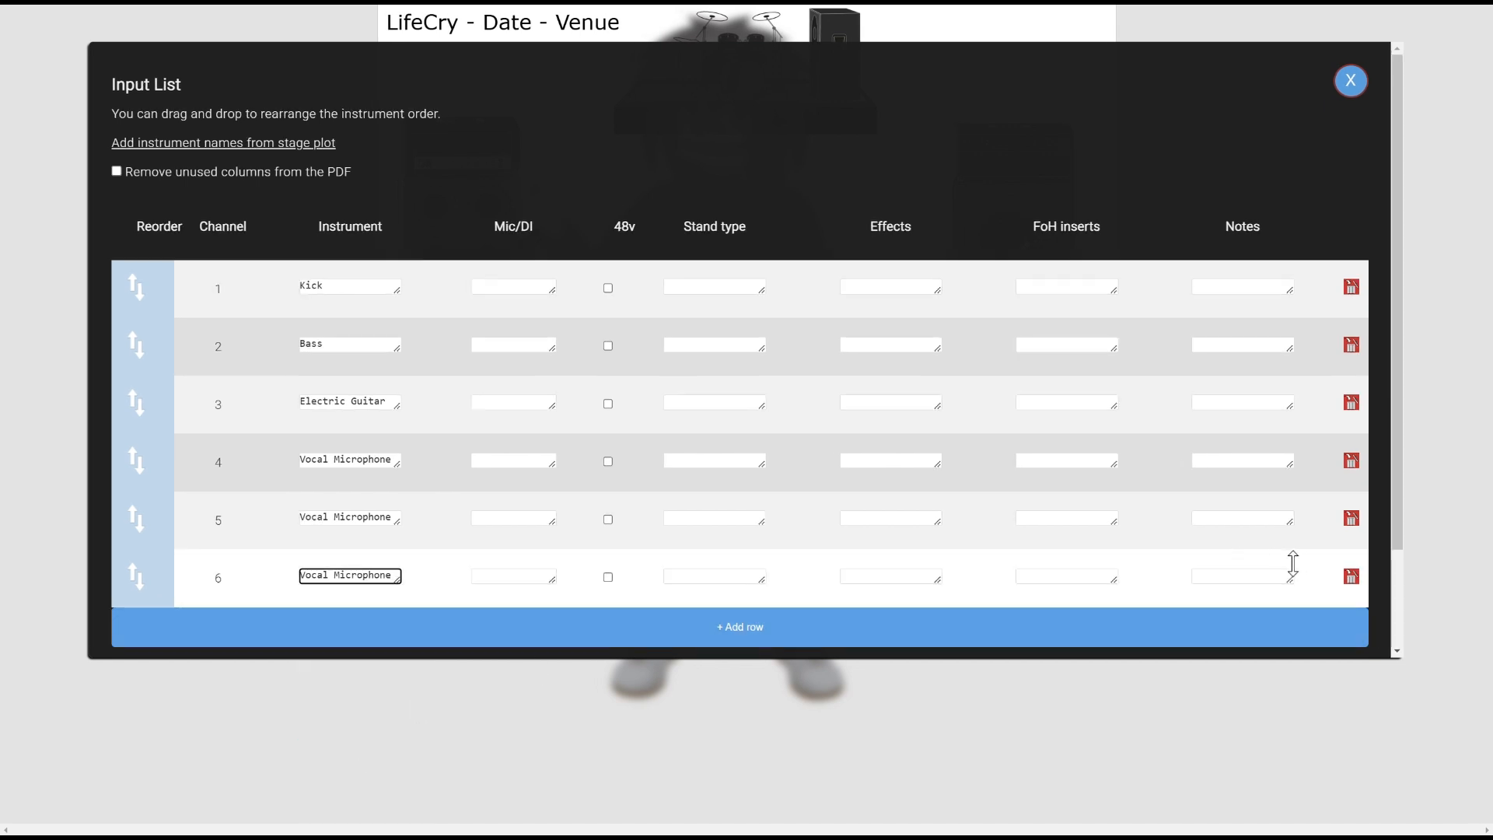
pyautogui.click(1351, 577)
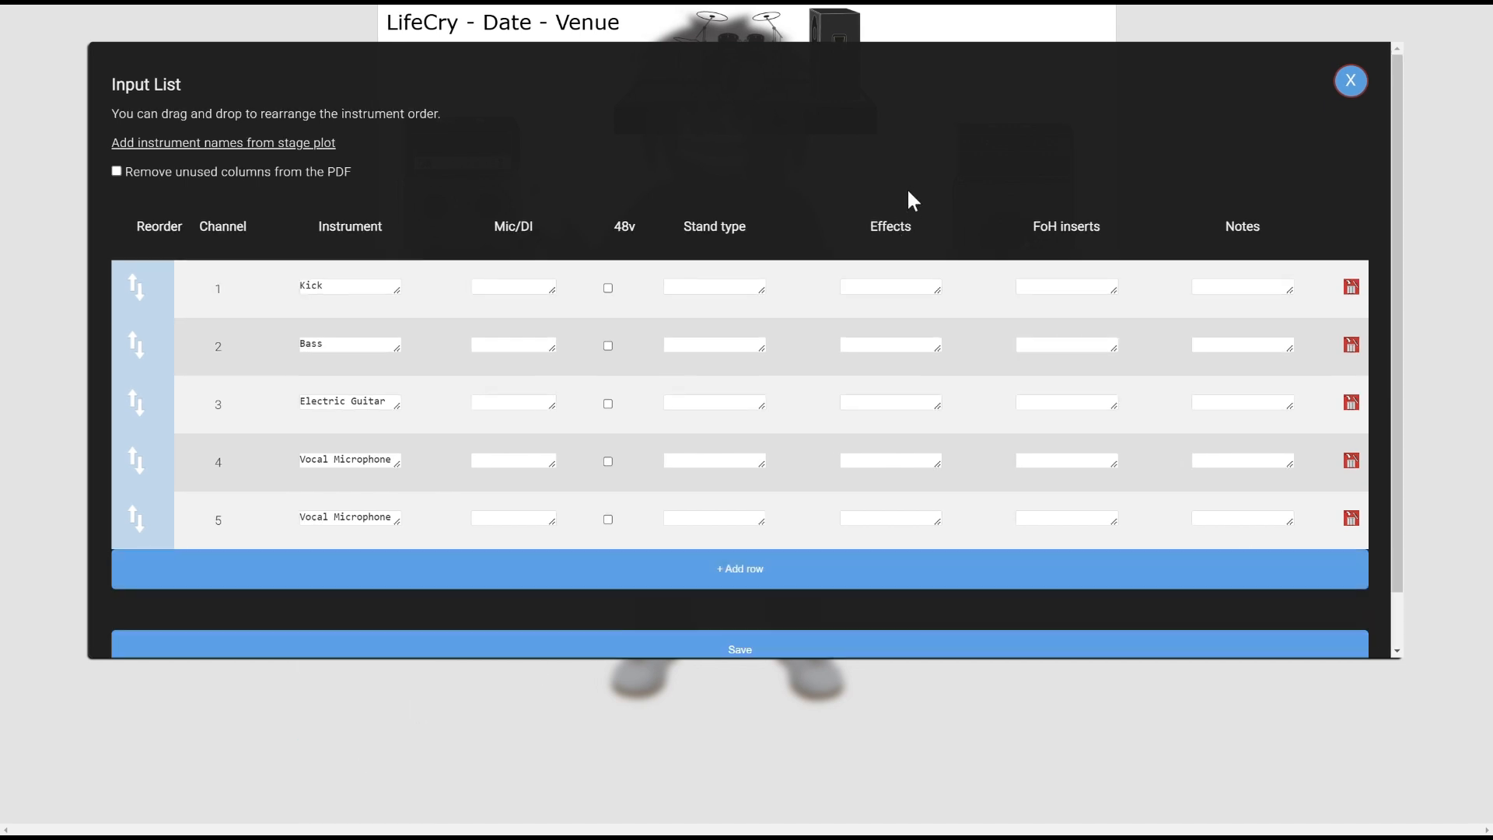
# Enter D112 as the Kick mic and SM58 for both Vocal Microphones
pyautogui.click(520, 288)
pyautogui.write('D112')
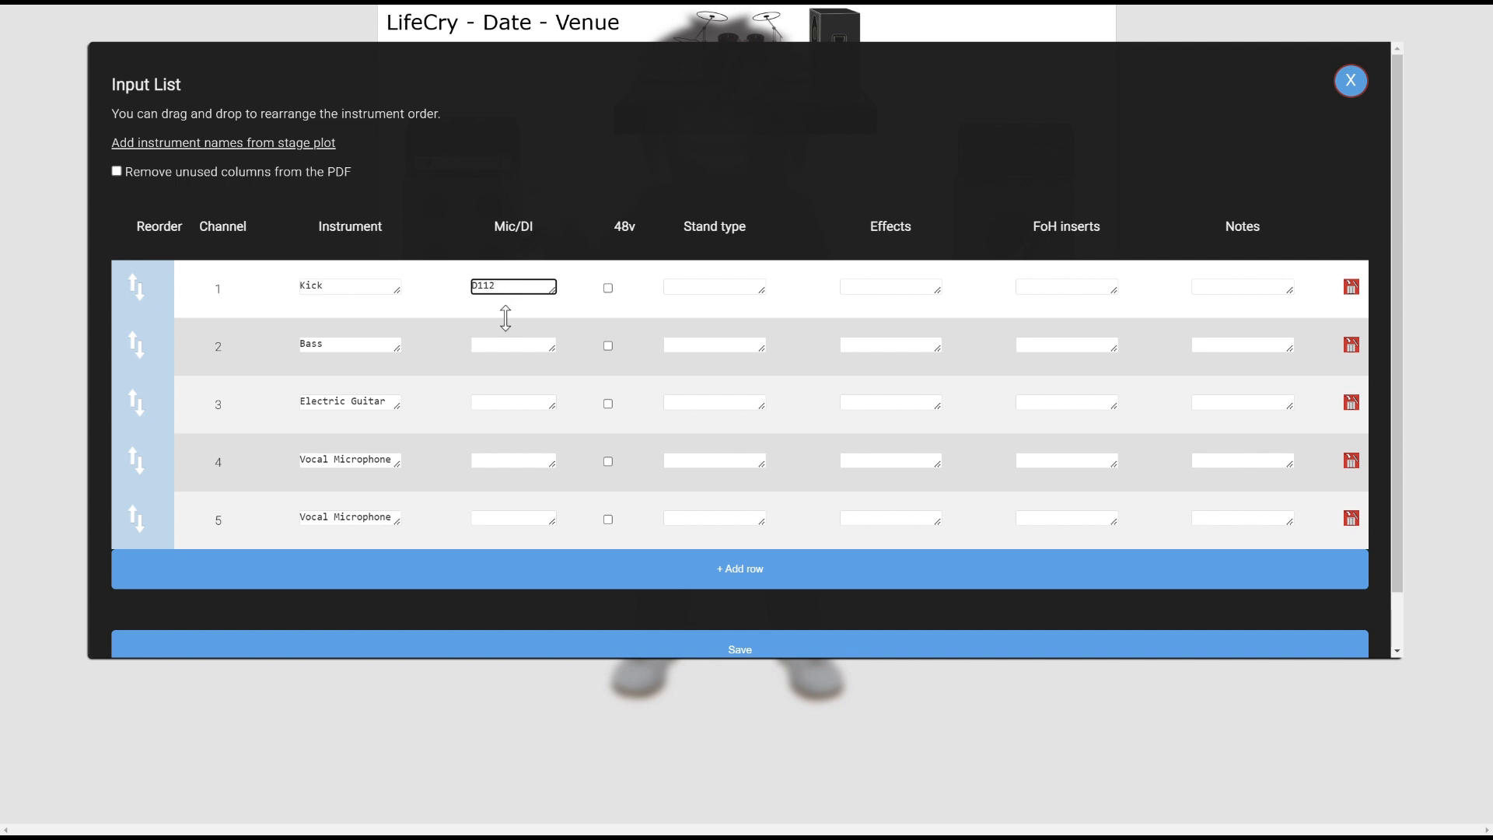
pyautogui.click(501, 460)
pyautogui.write('SM58')
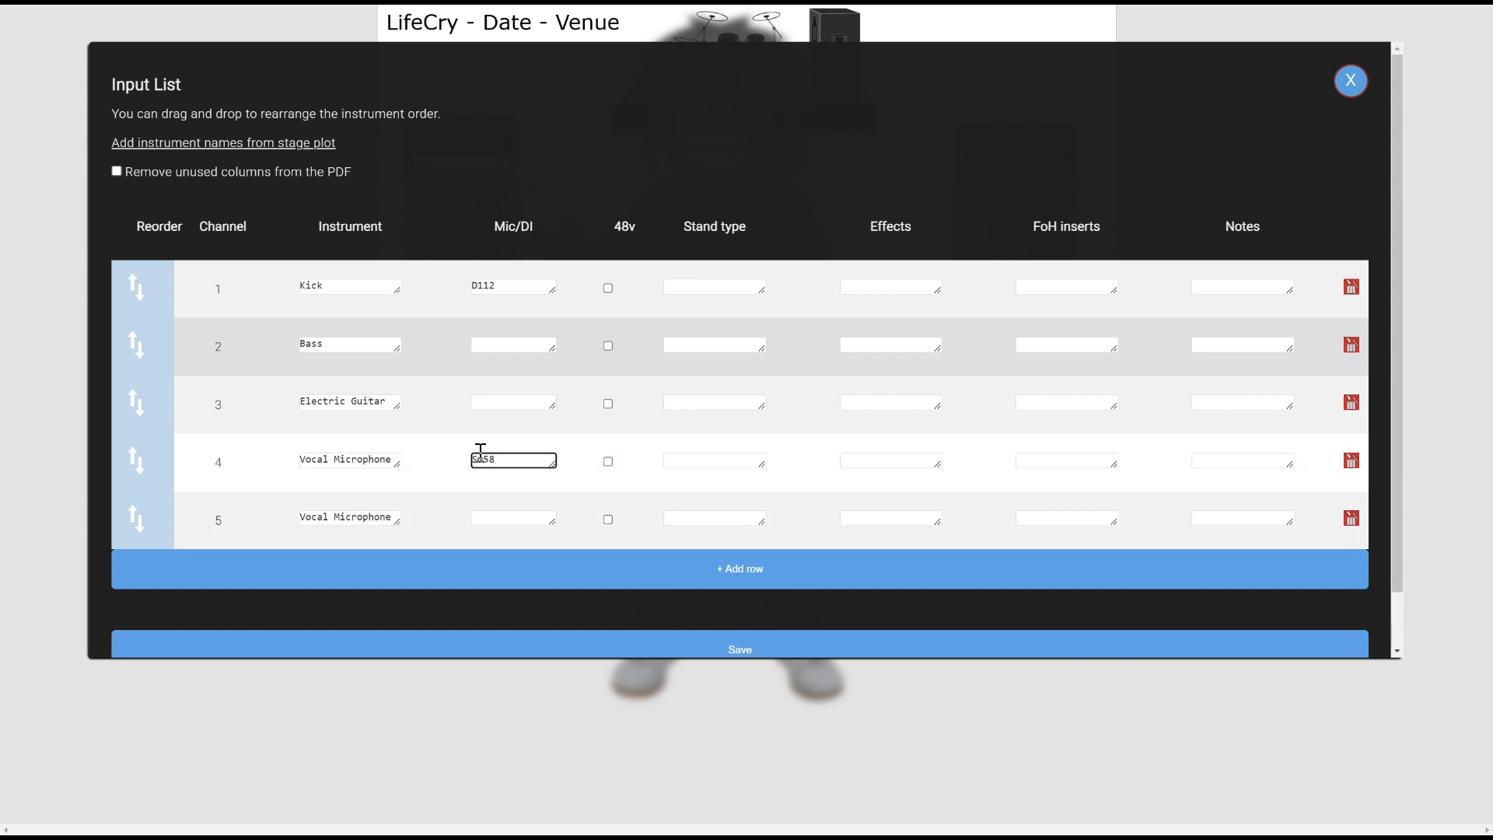
pyautogui.click(495, 517)
pyautogui.write('SM58')
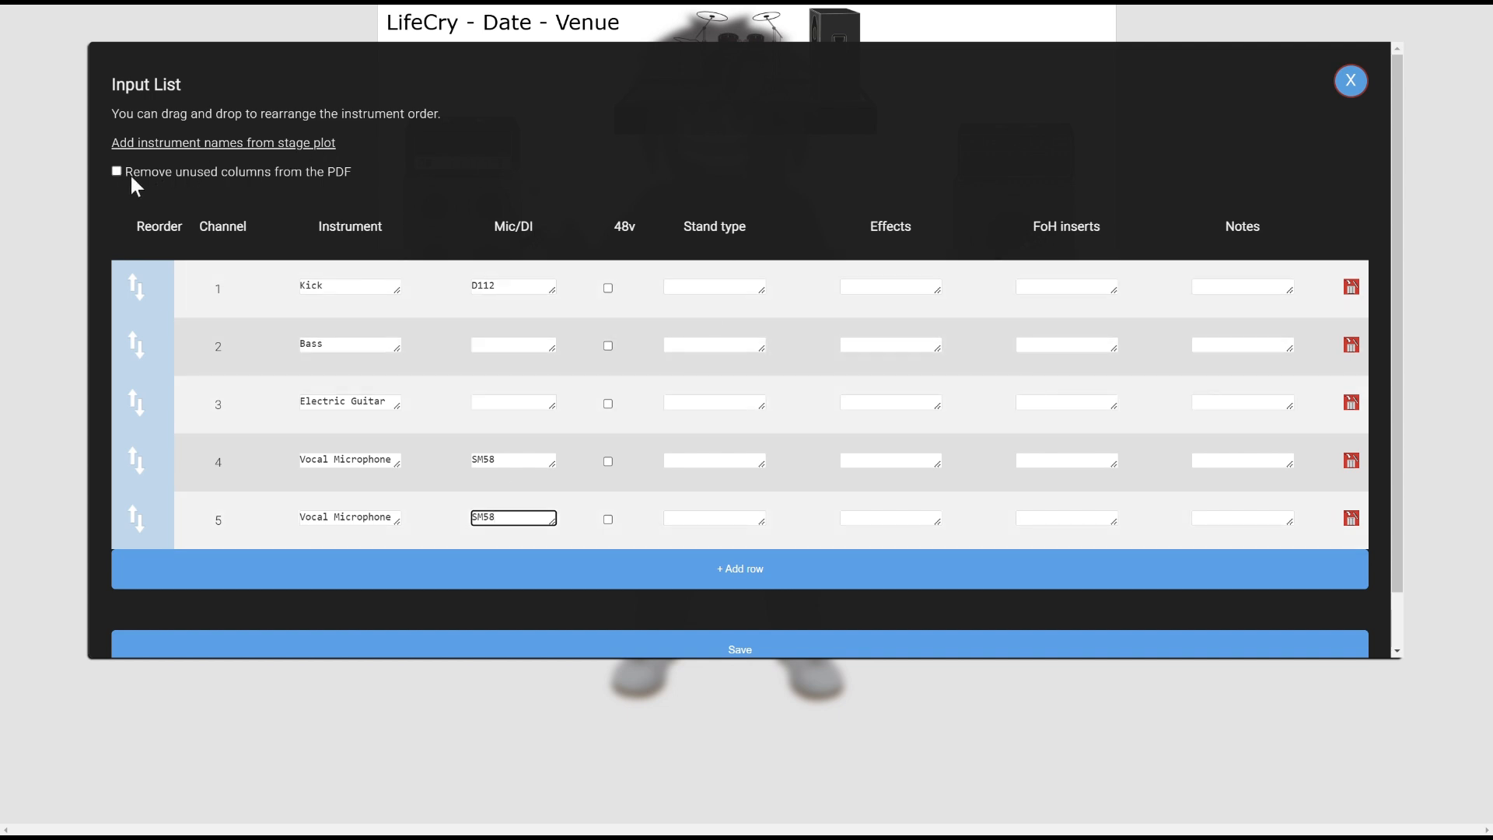
pyautogui.moveTo(352, 168); pyautogui.dragTo(194, 169)
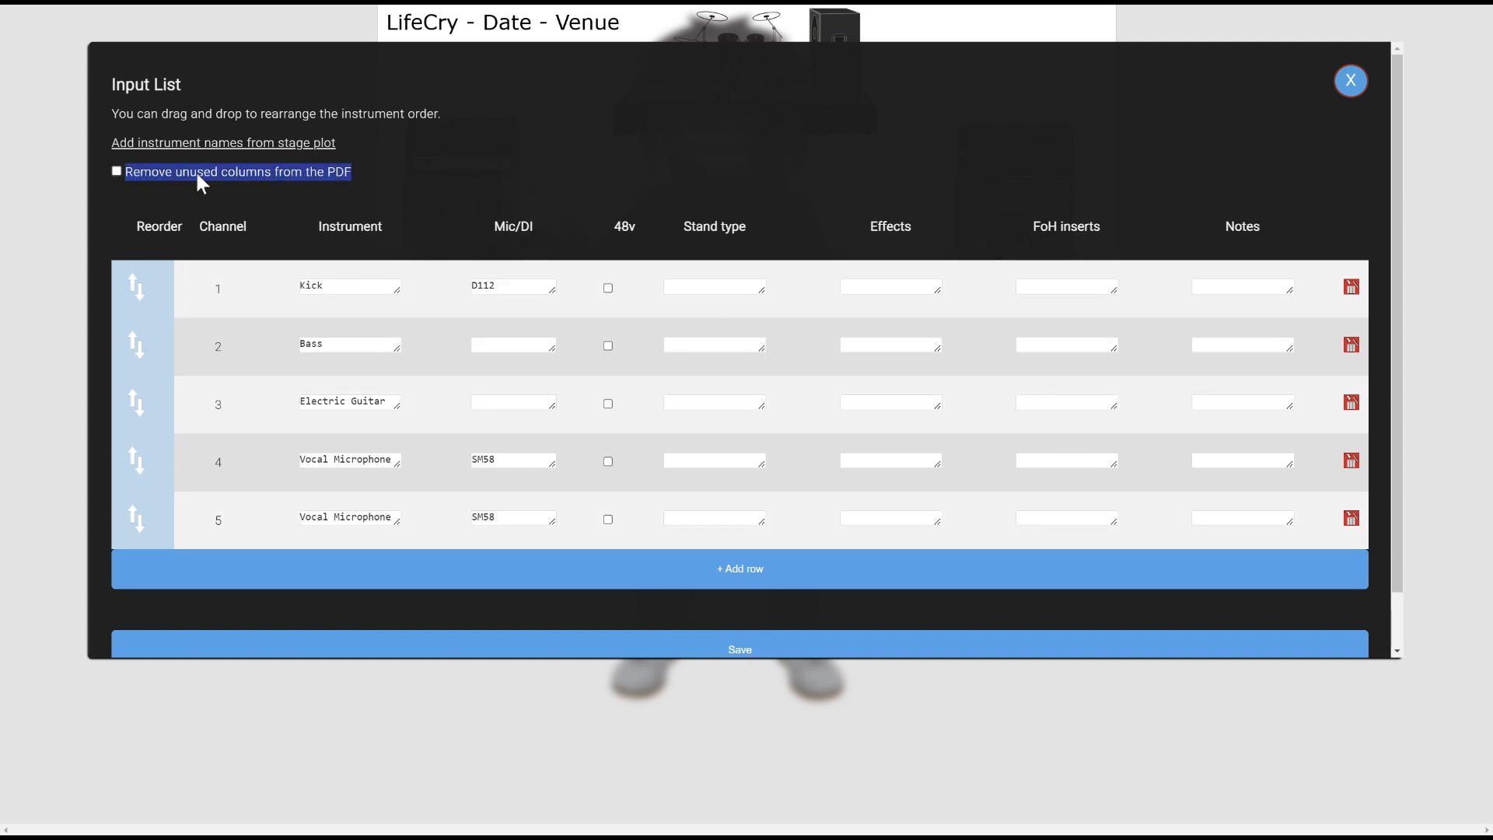
pyautogui.click(418, 165)
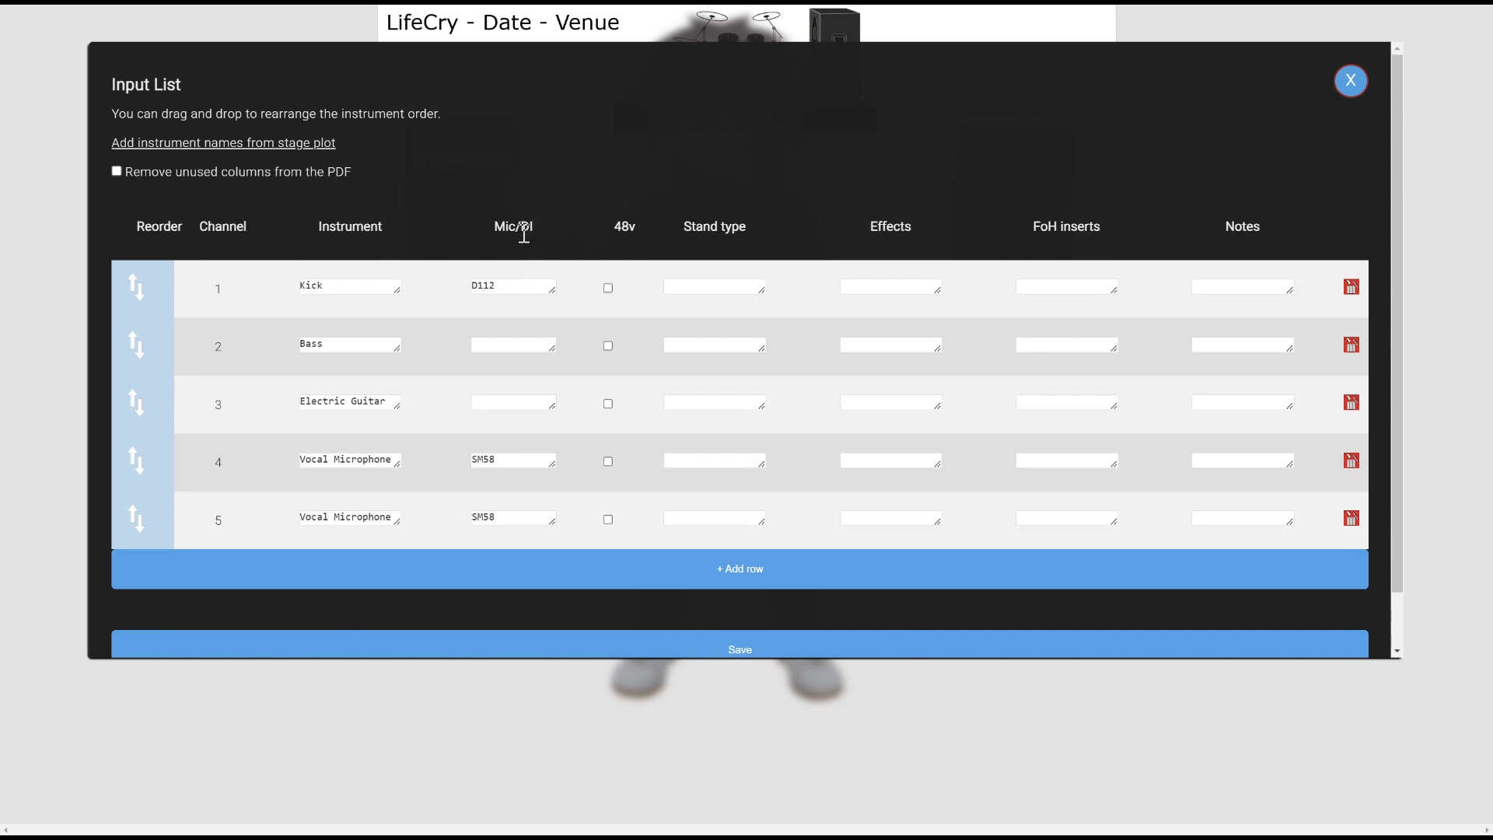
# Tick 'Remove unused columns from the PDF' and save the input list
pyautogui.click(507, 287)
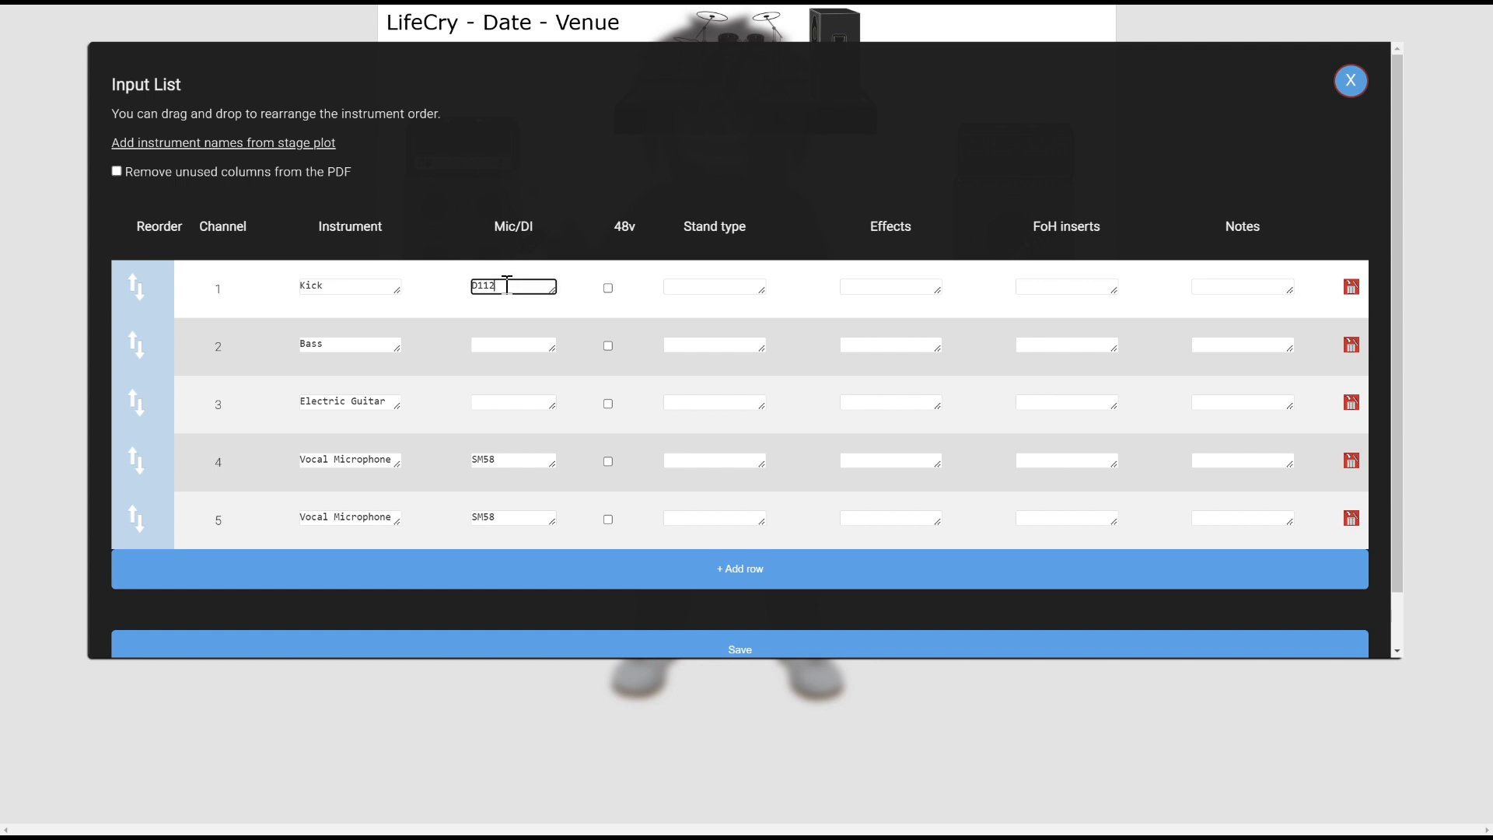
pyautogui.click(502, 343)
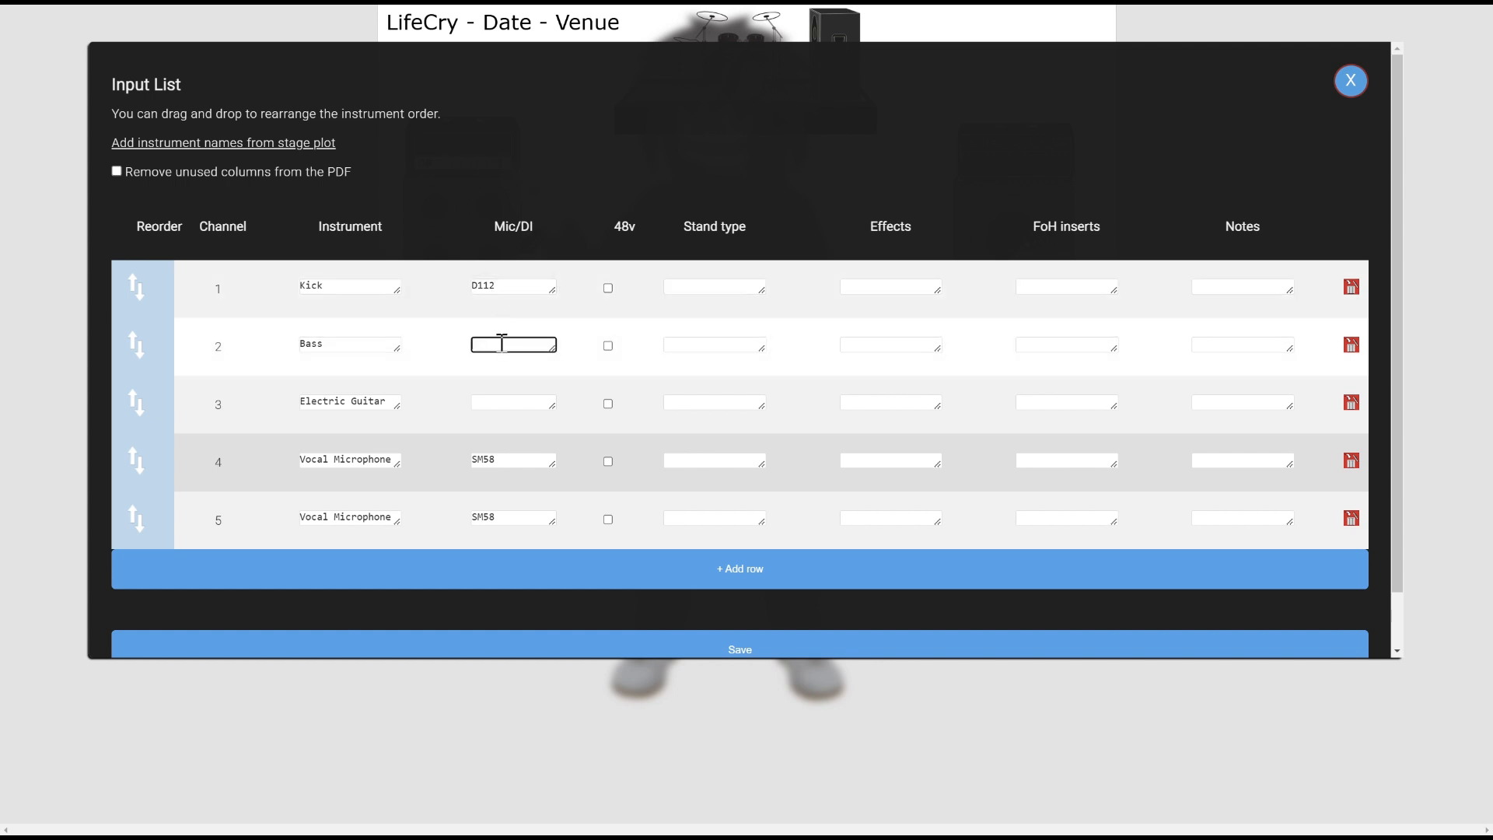
pyautogui.click(246, 174)
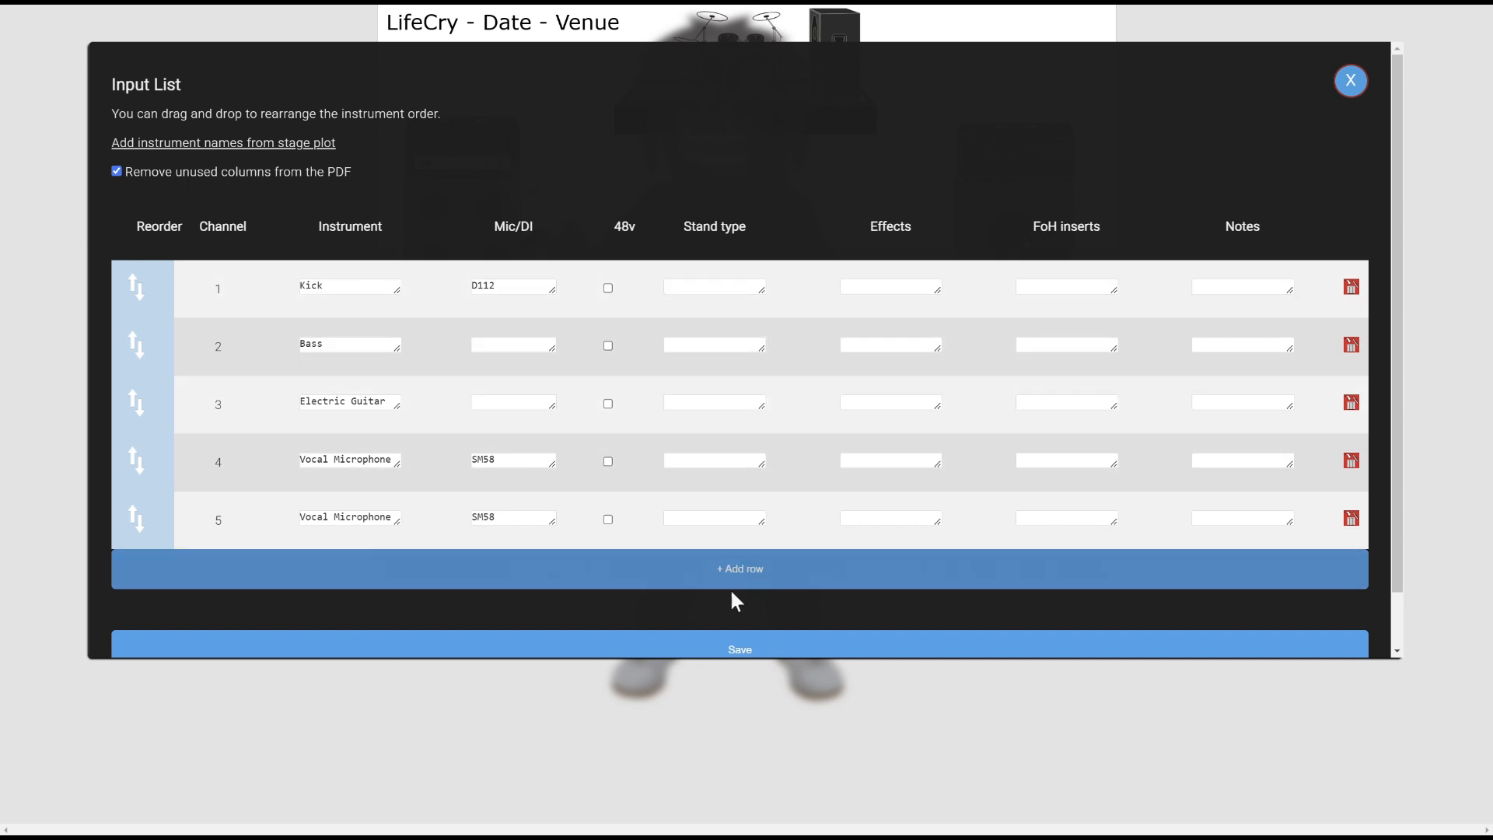
pyautogui.click(694, 646)
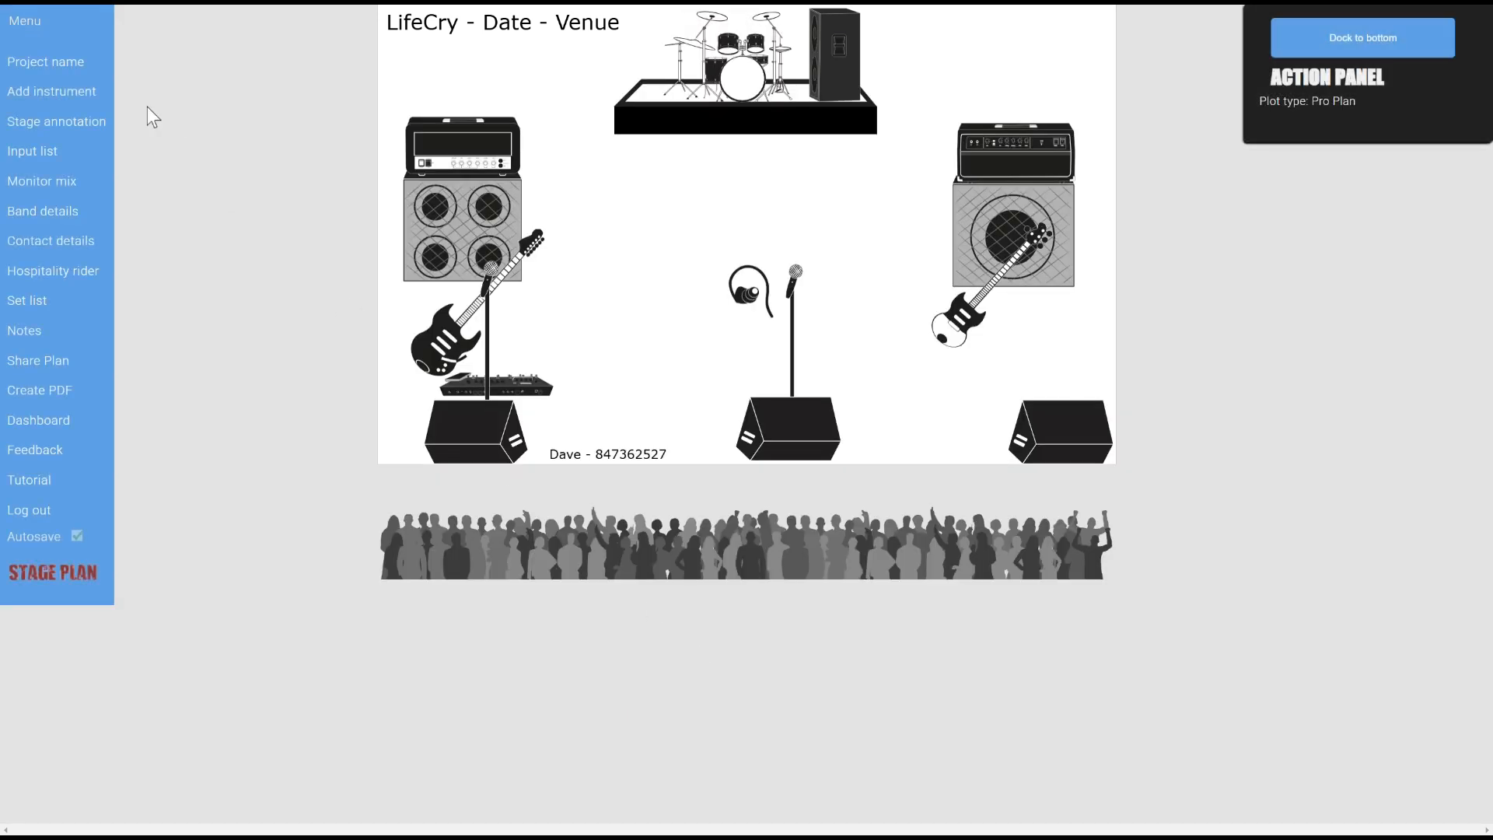
# Check the monitor mix description suggestions, then close Monitor mix without changes
pyautogui.click(70, 183)
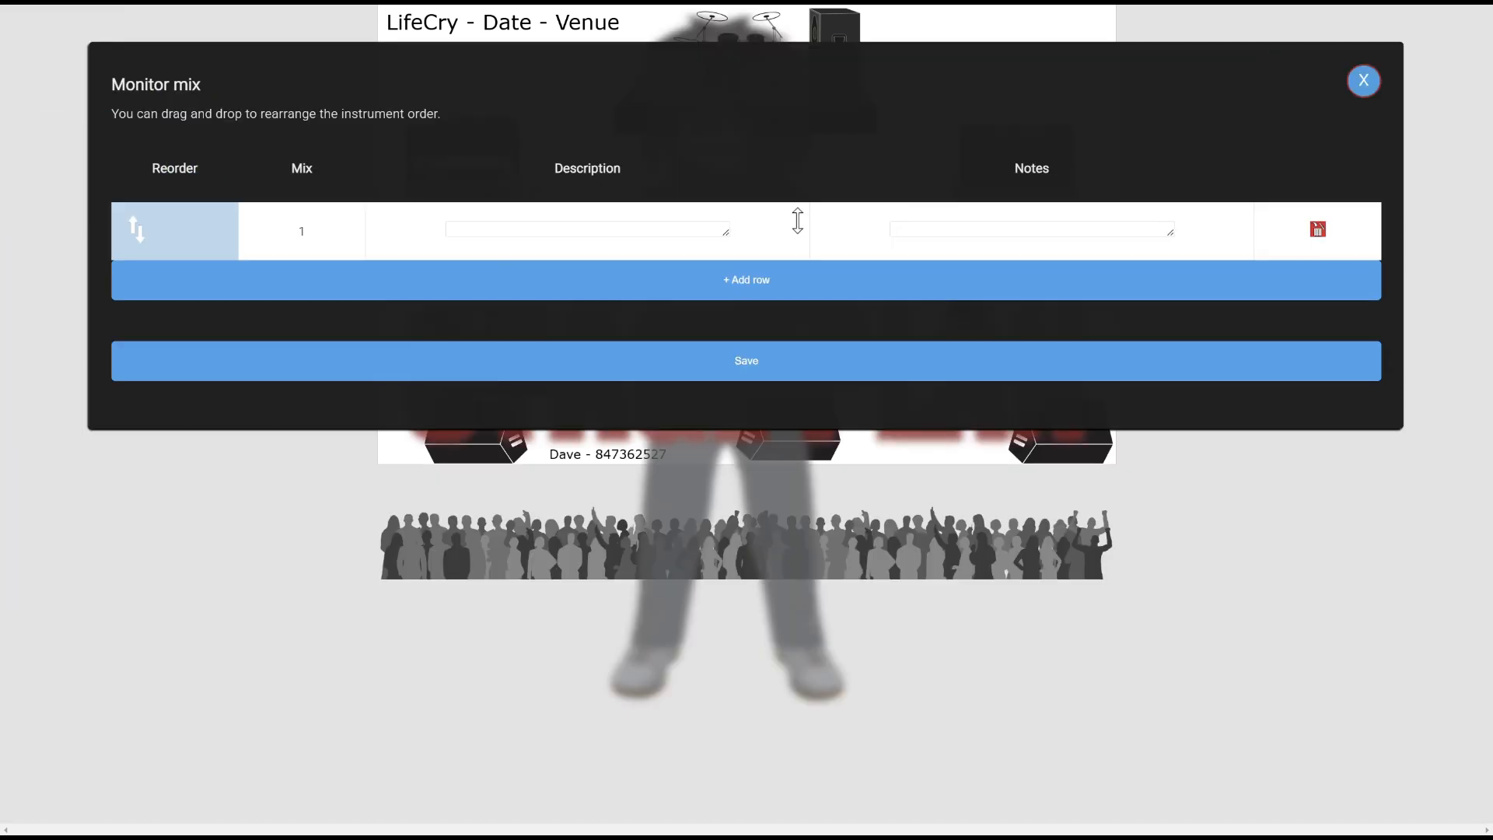
pyautogui.click(526, 231)
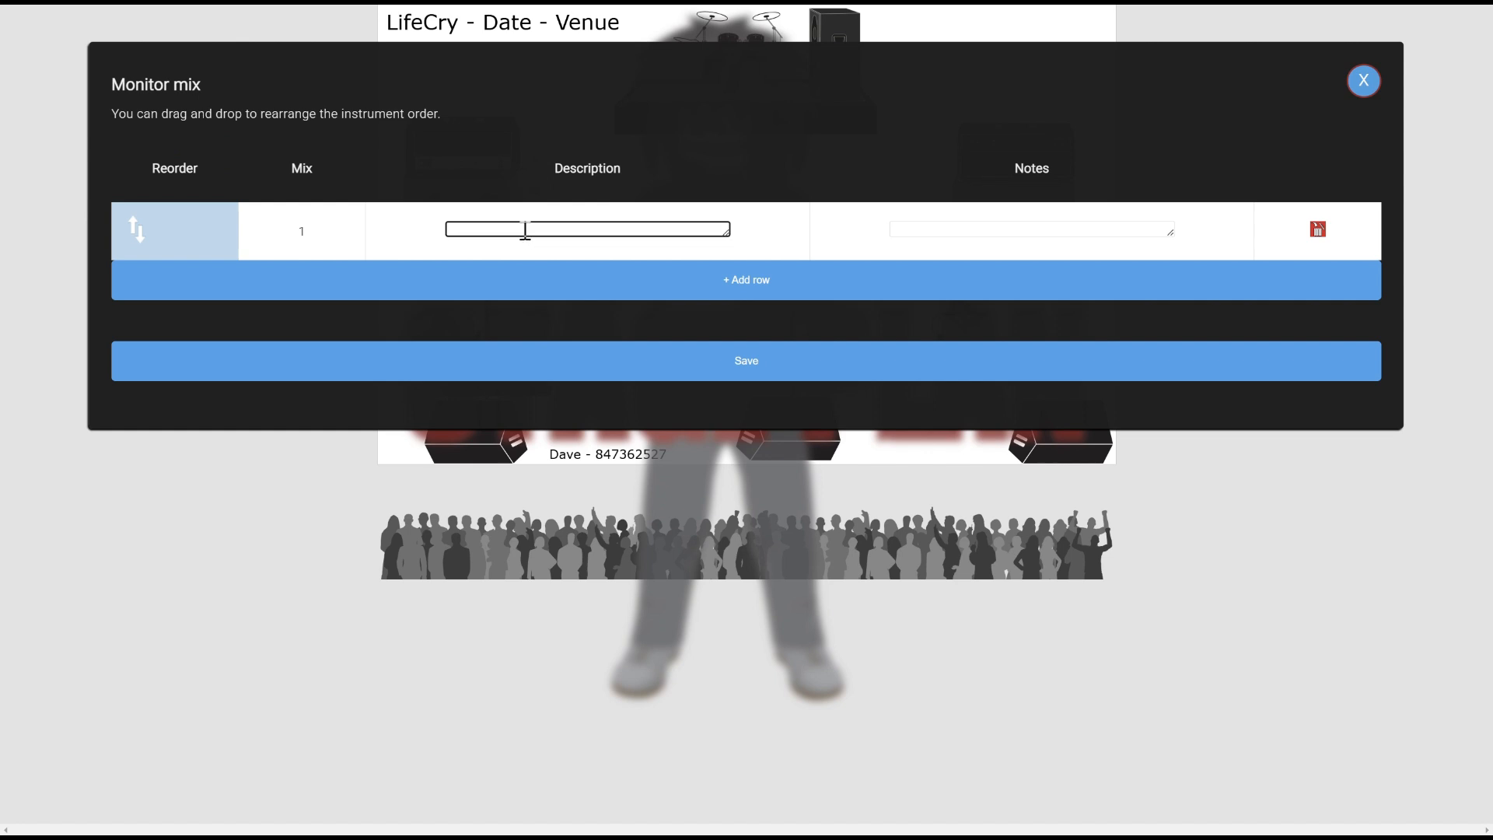
pyautogui.click(525, 231)
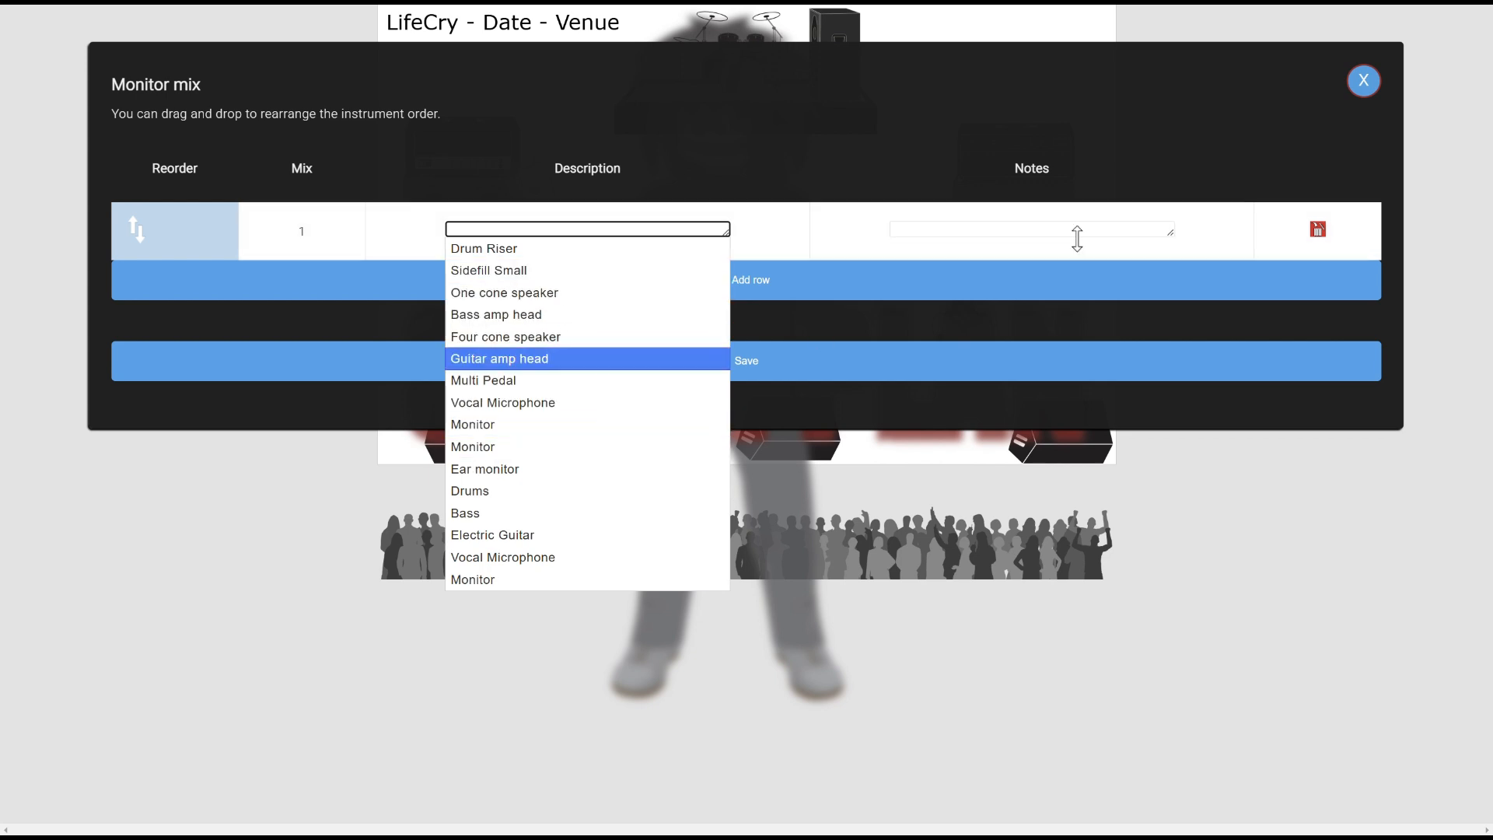
pyautogui.click(1363, 80)
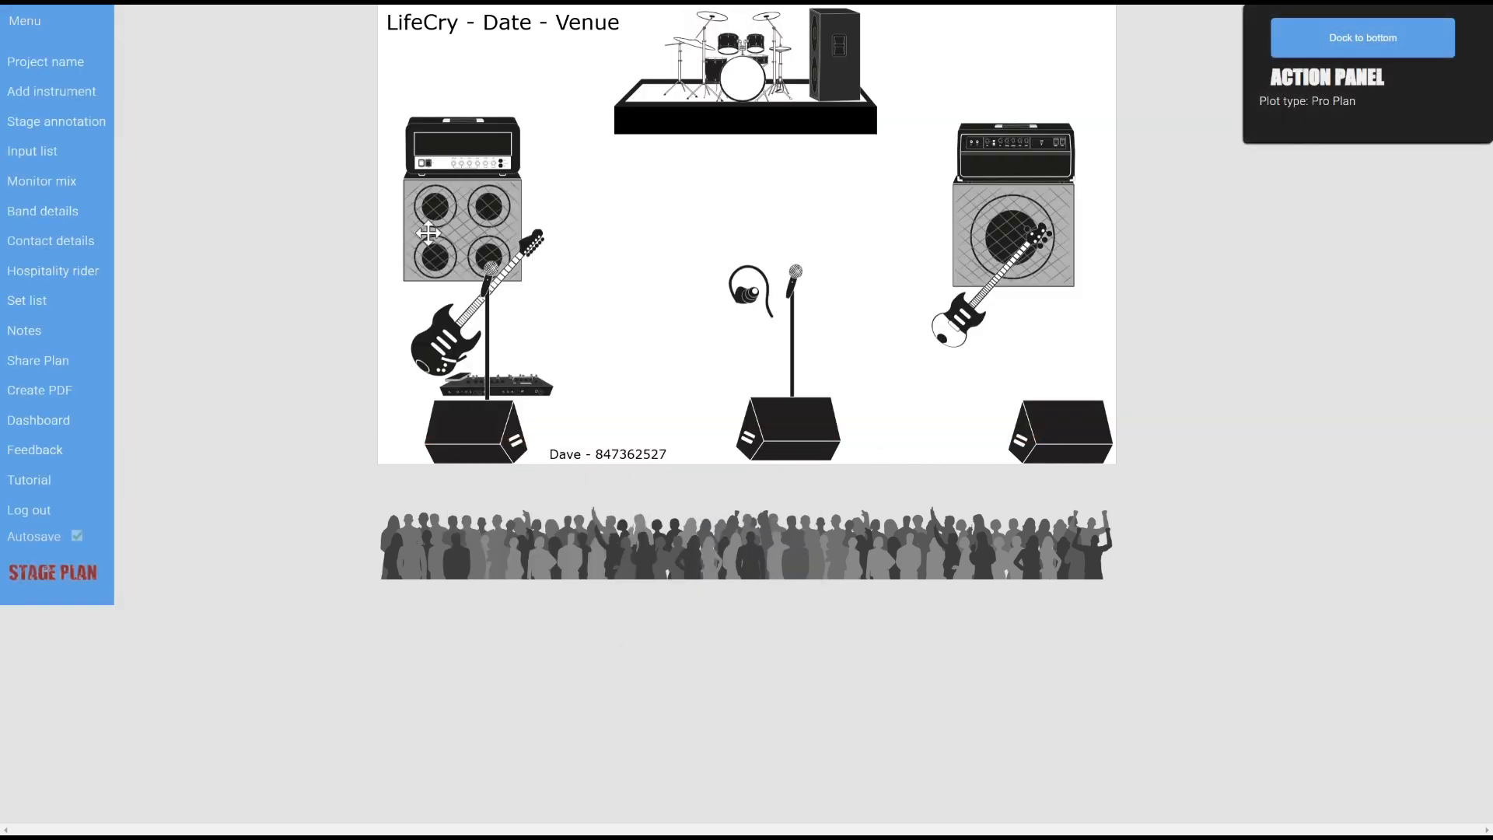
# Rename the left monitor wedge's instrument name to 'Monitor SR'
pyautogui.click(470, 426)
pyautogui.click(1372, 170)
pyautogui.write('SR')
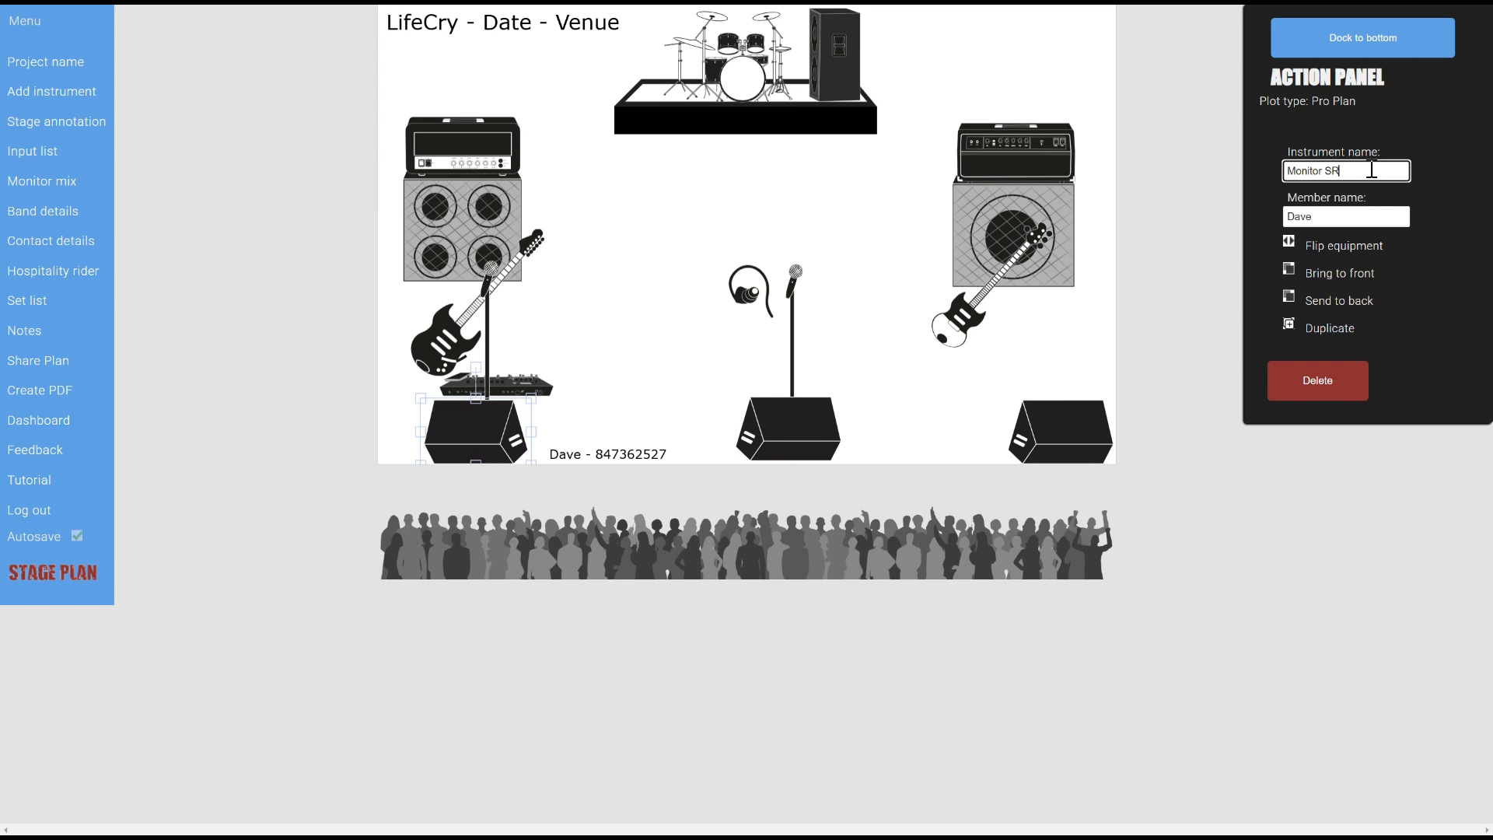
pyautogui.click(568, 235)
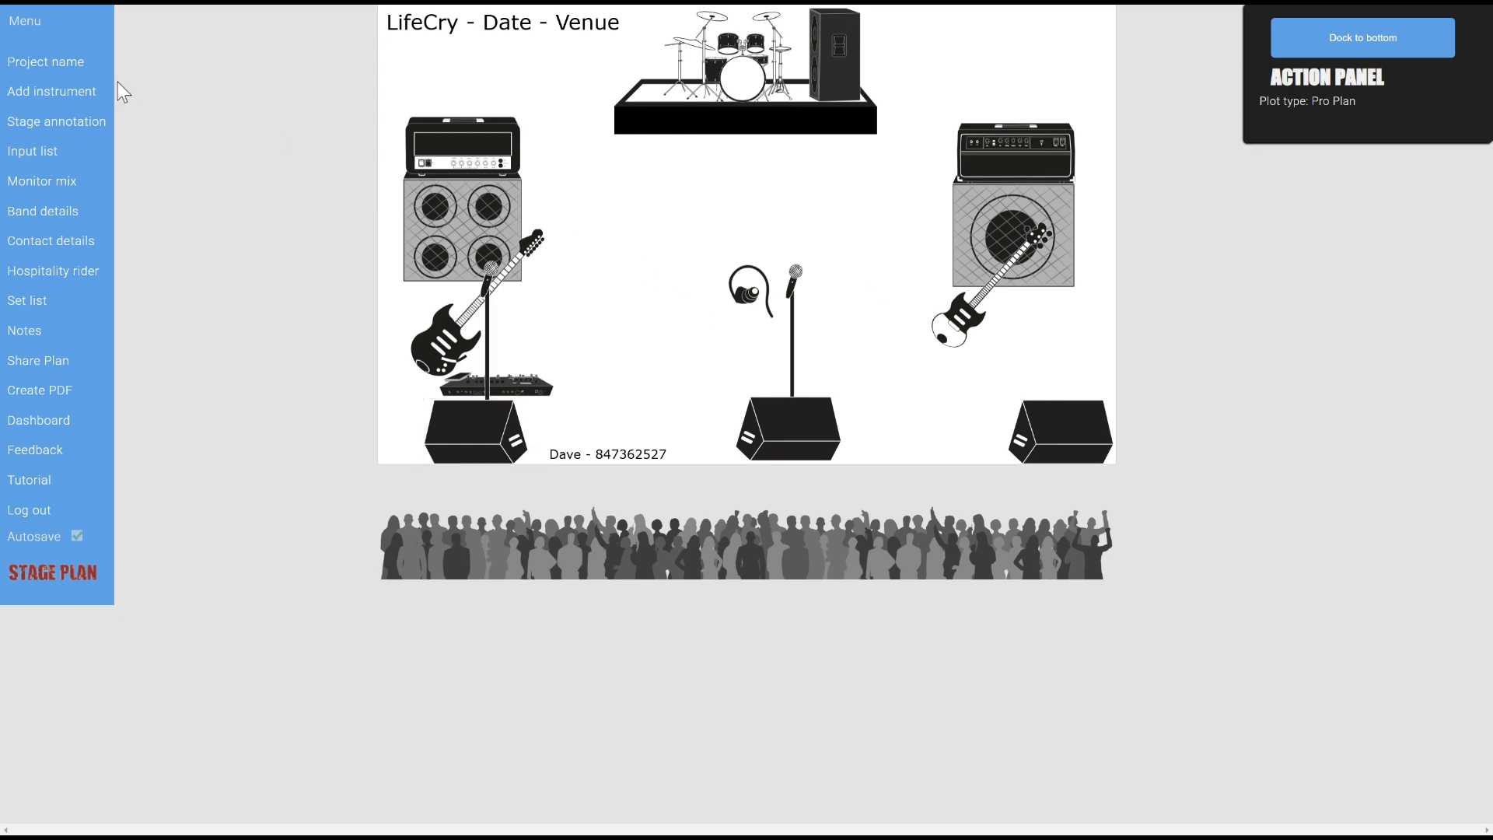
# Add a monitor mix row, check the description suggestions, and close Monitor mix
pyautogui.click(59, 183)
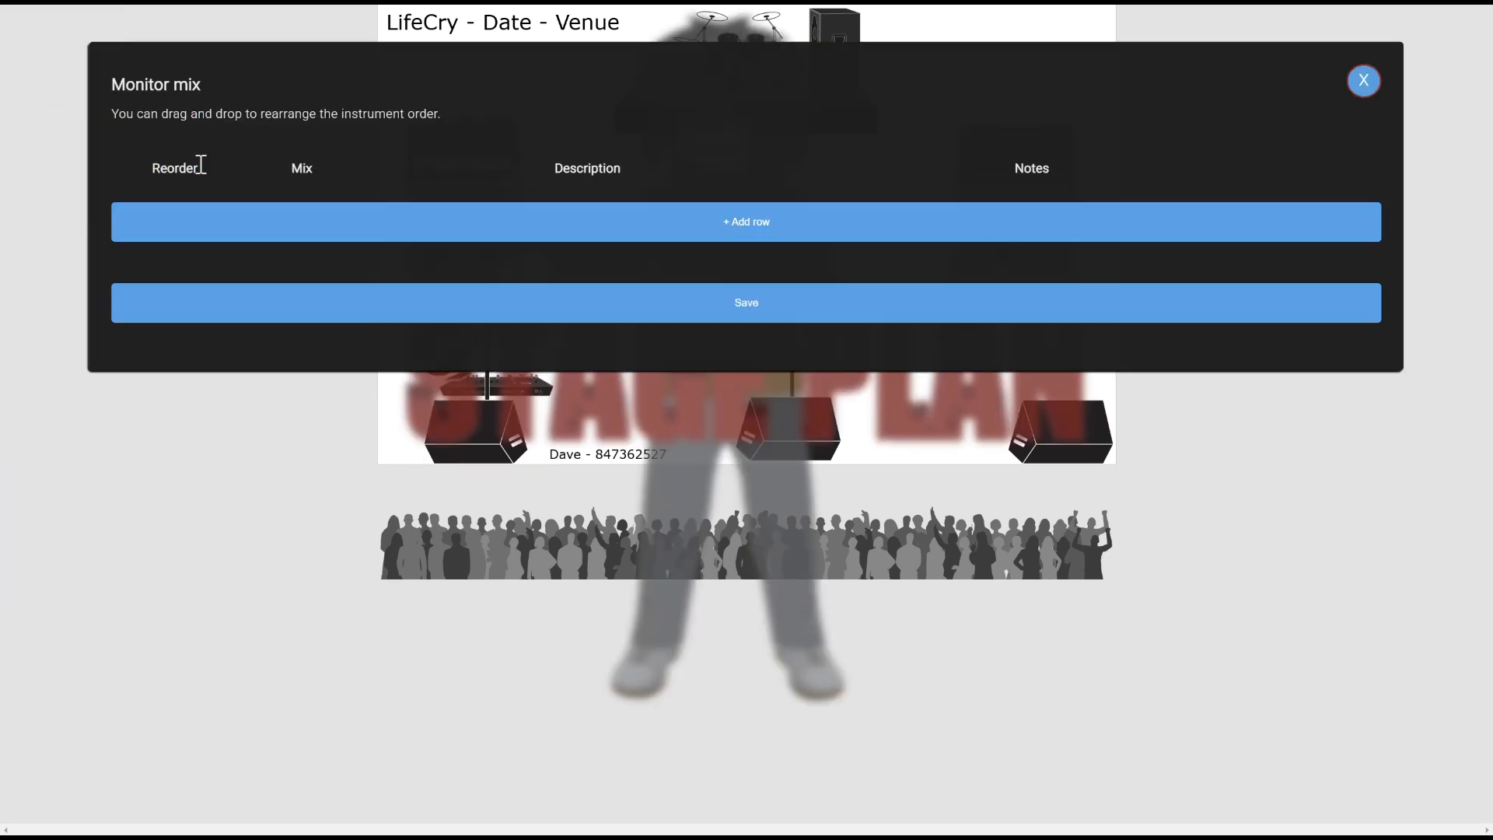
pyautogui.click(386, 216)
pyautogui.click(484, 227)
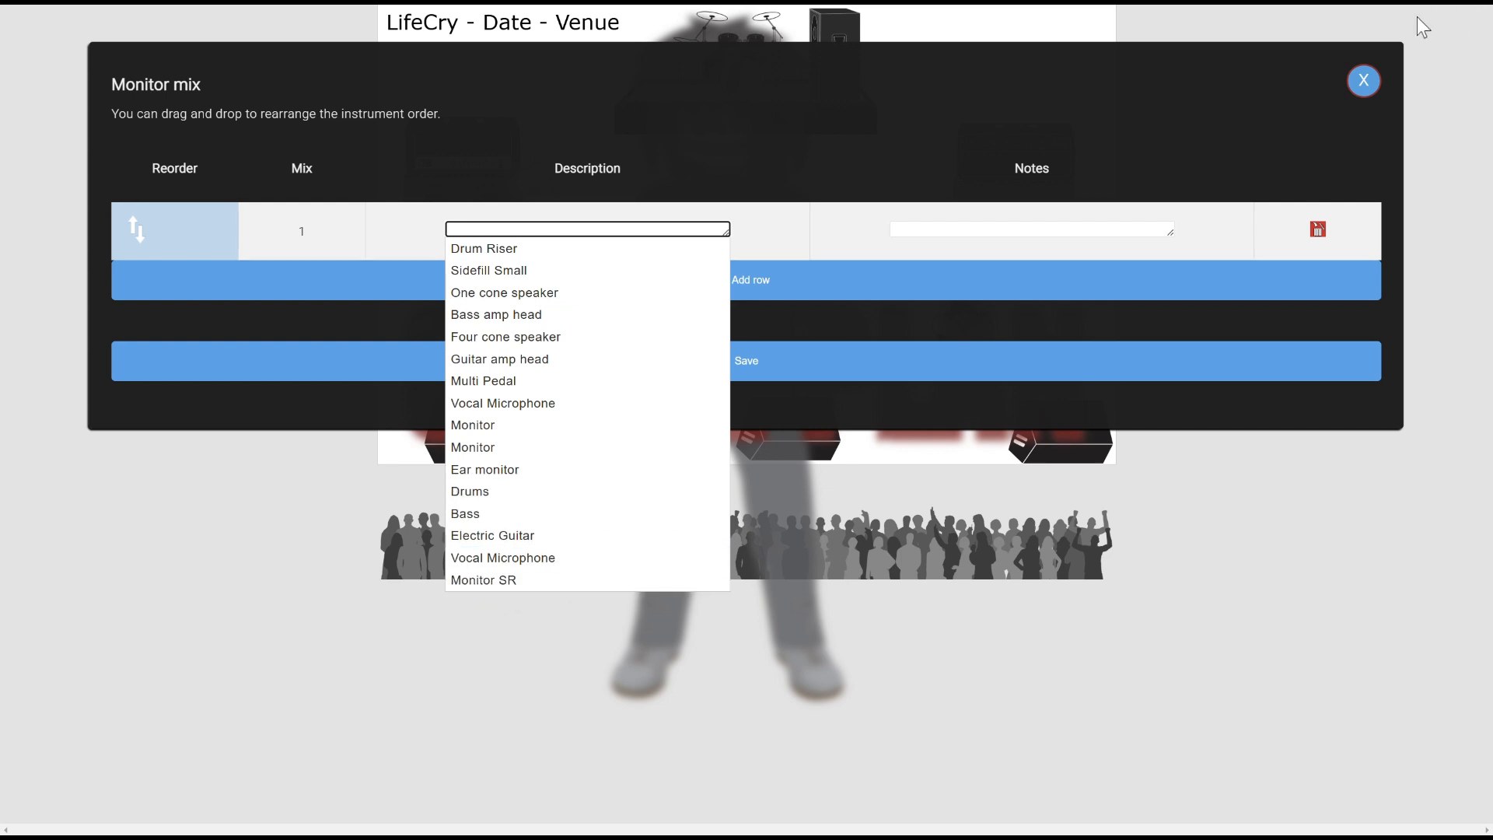
pyautogui.click(1361, 87)
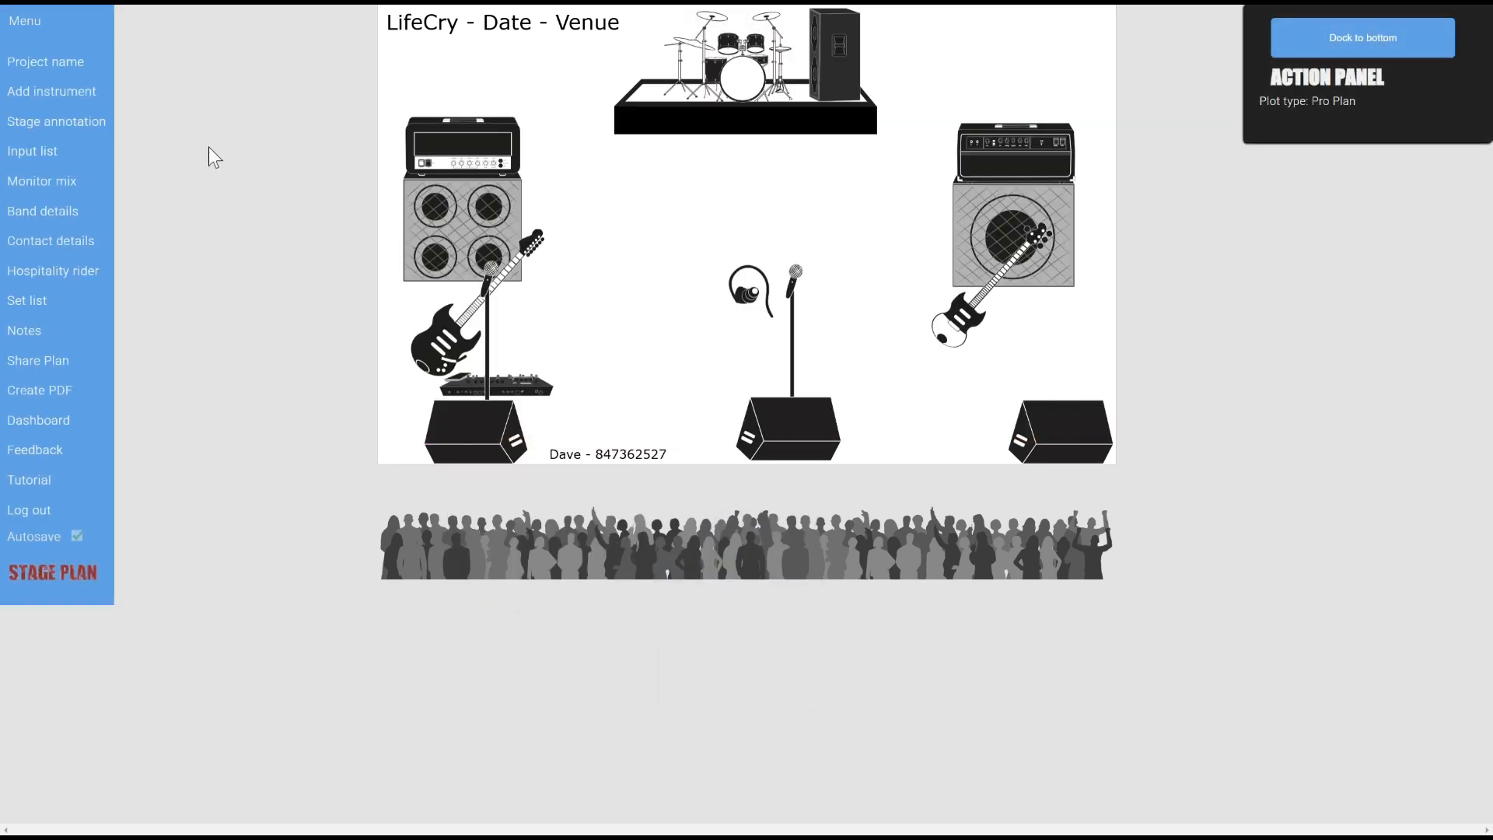
# Tick 'Exclude from Band Details in PDF' for the guitarist's Multi Pedal in Band details
pyautogui.click(62, 211)
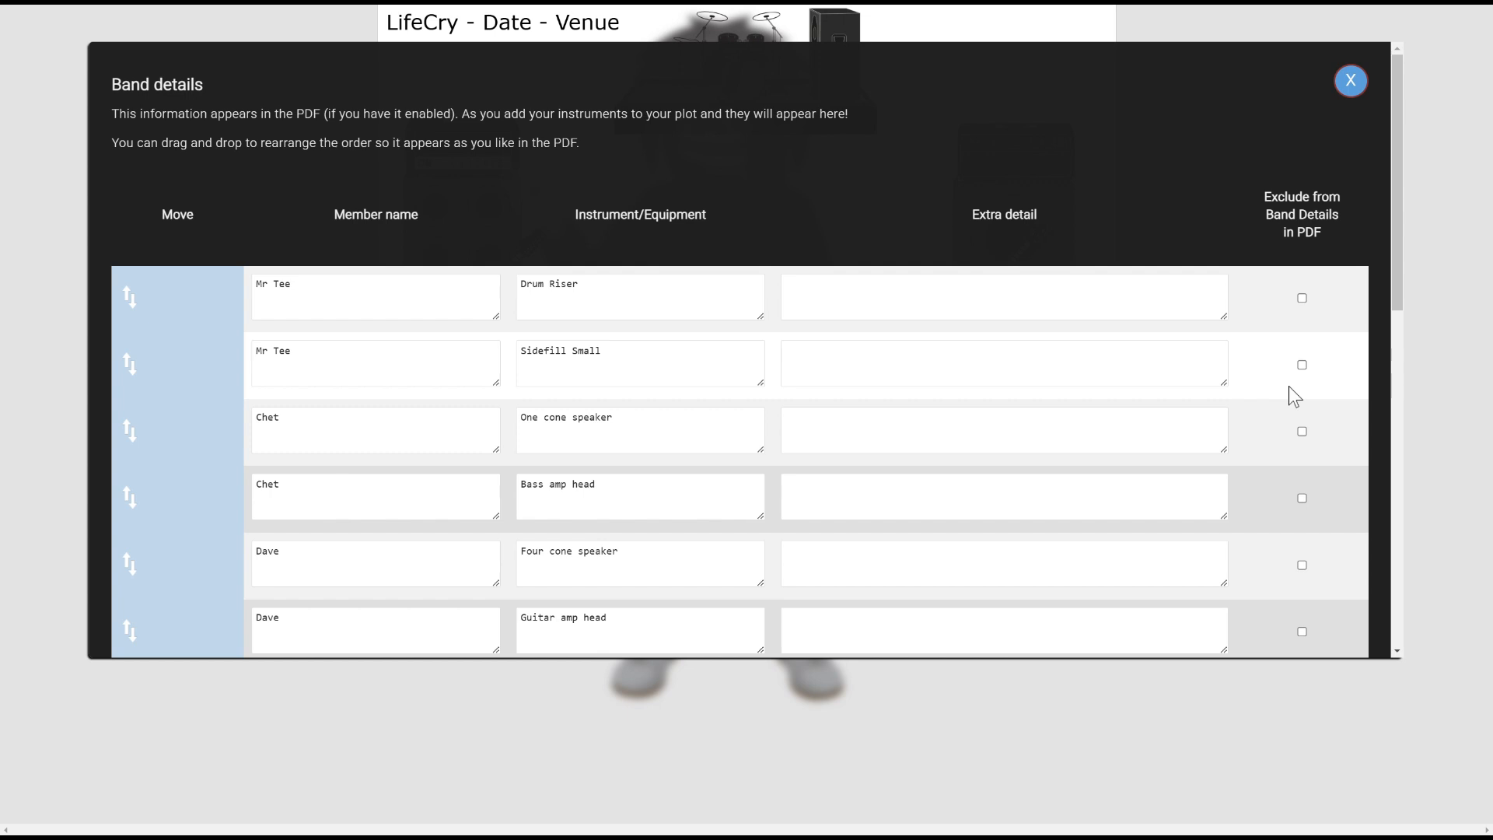
pyautogui.scroll(-3, 1291, 482)
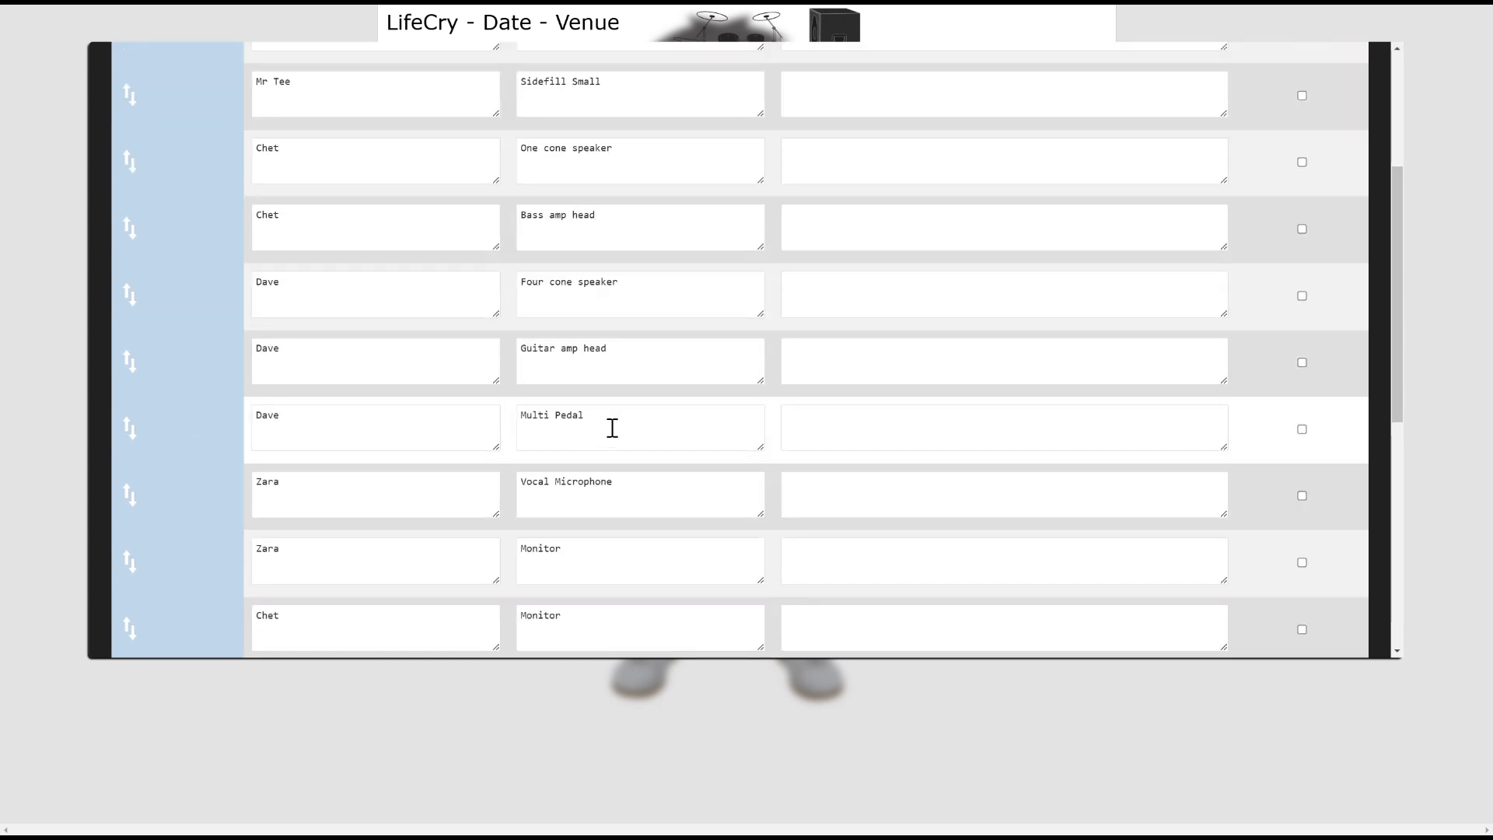
pyautogui.click(1303, 430)
pyautogui.scroll(4, 1305, 437)
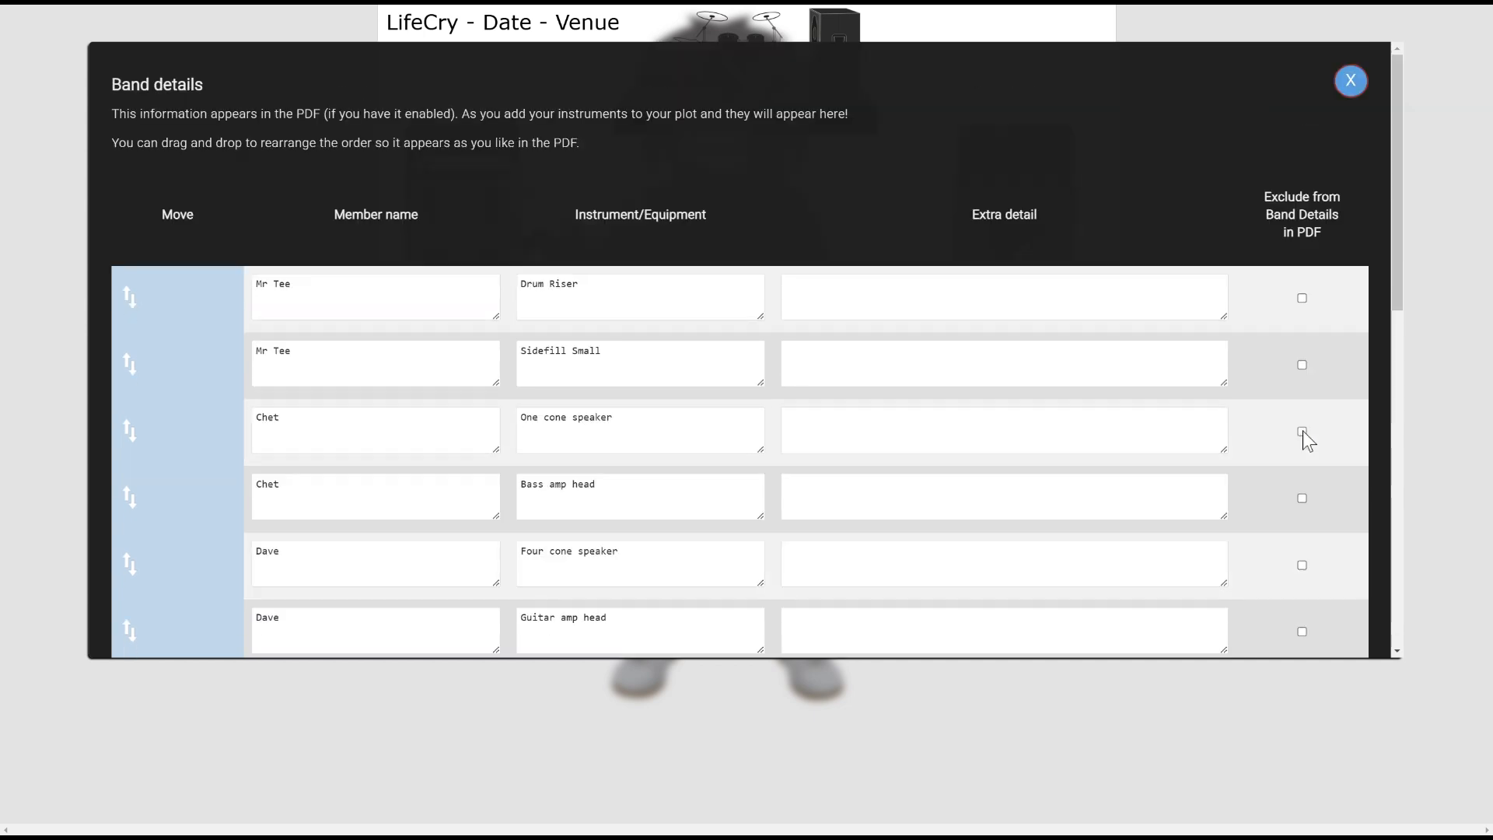
pyautogui.click(1355, 81)
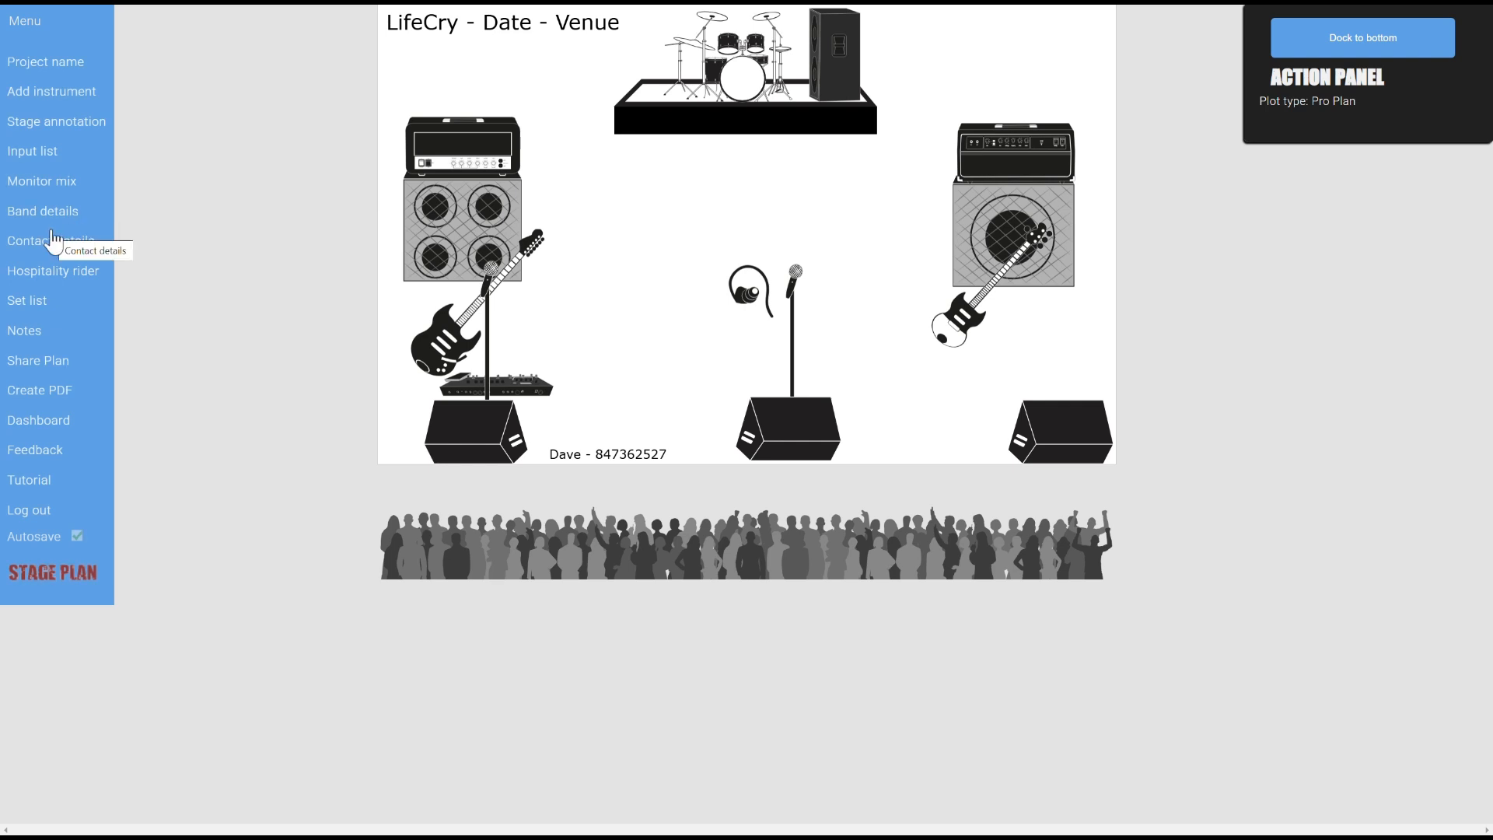
# Fill the contact details with the saved band member's name and phone number
pyautogui.click(53, 241)
pyautogui.click(389, 148)
pyautogui.write('Dave 9876543')
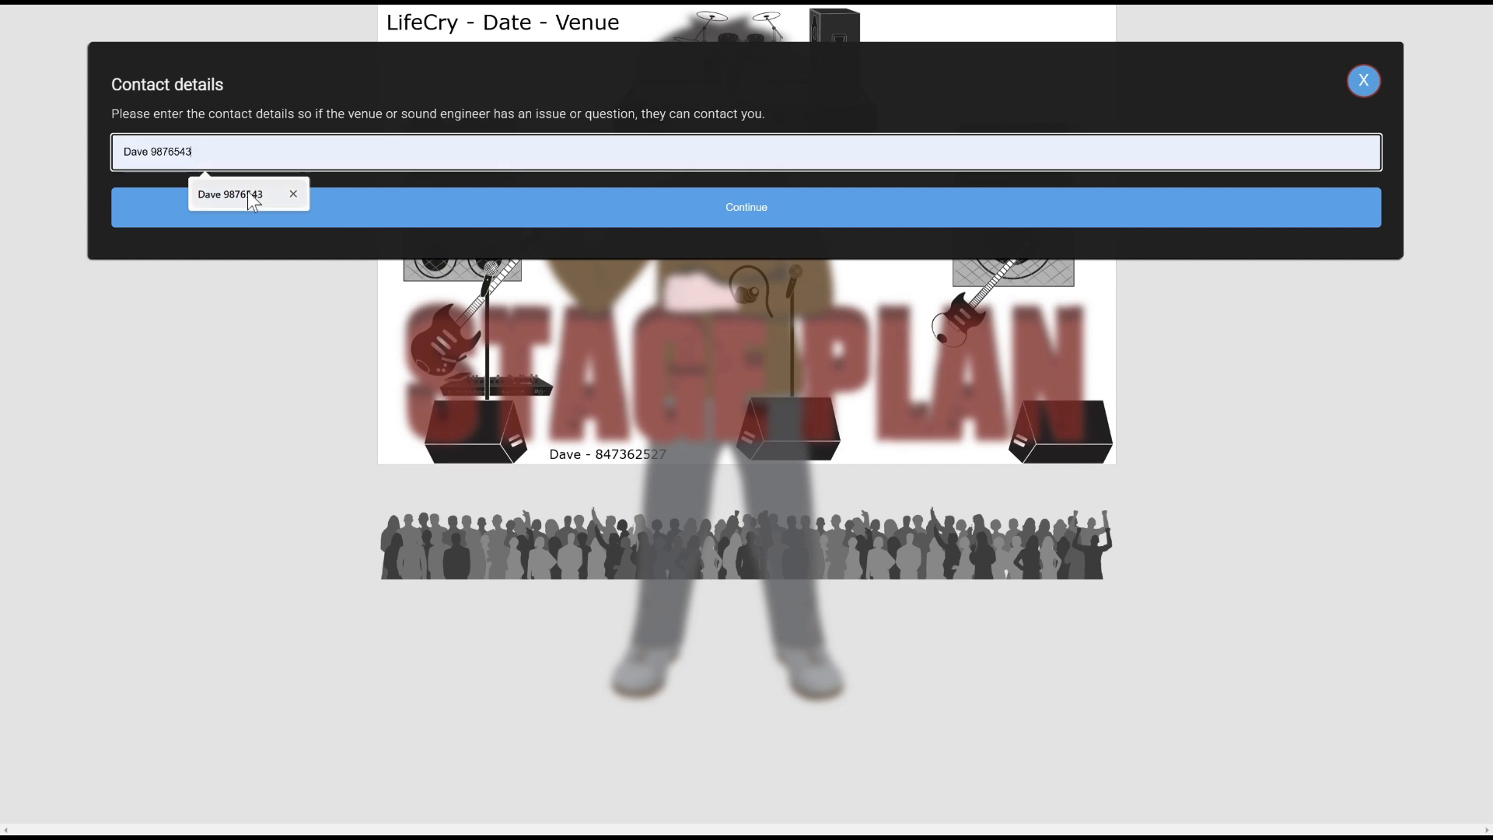
pyautogui.click(248, 193)
pyautogui.click(308, 203)
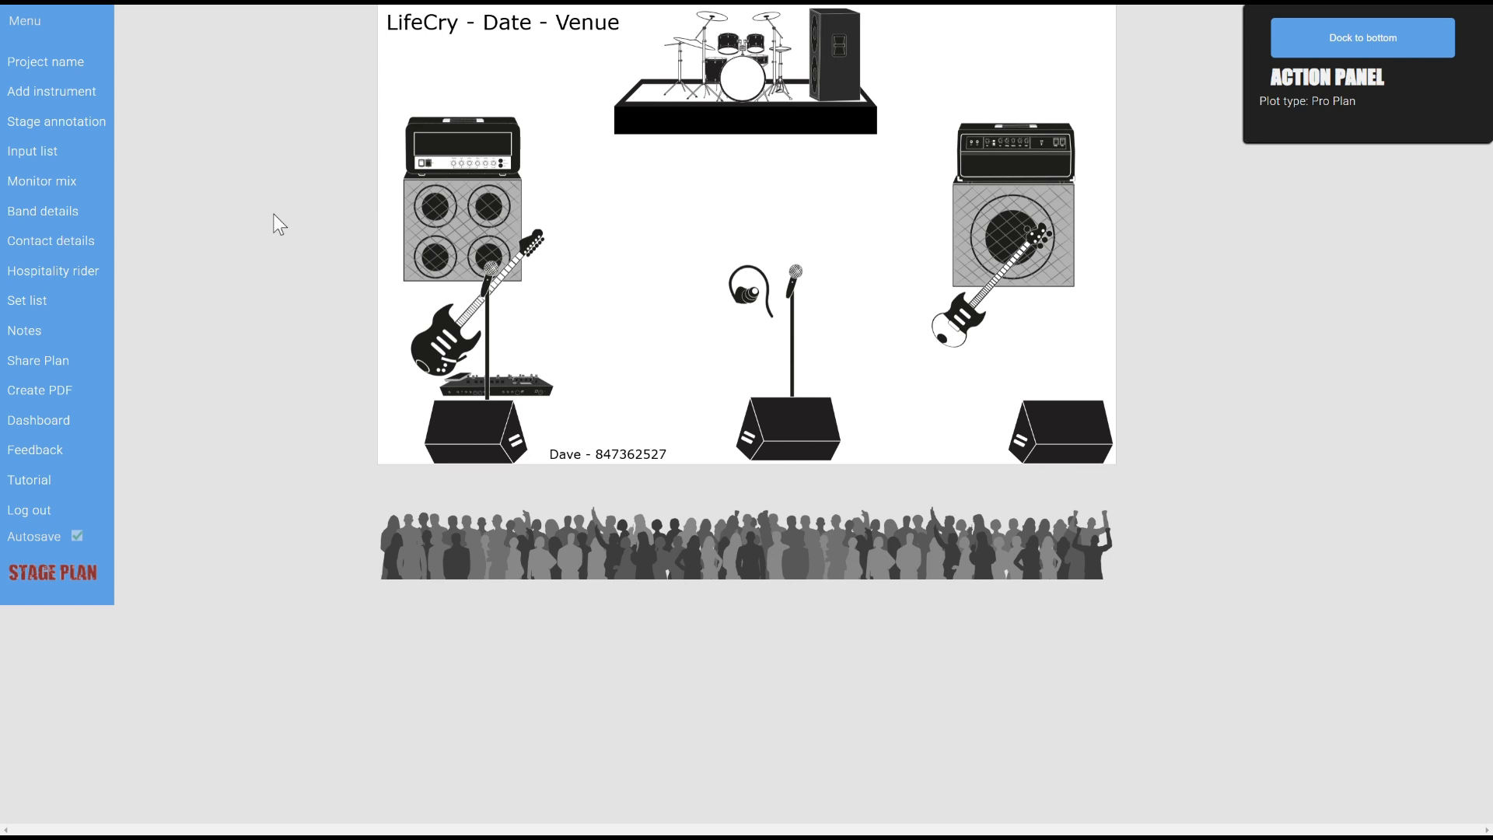
# Add a bold 'My title' heading to the hospitality rider and leave the venue notes empty
pyautogui.click(64, 278)
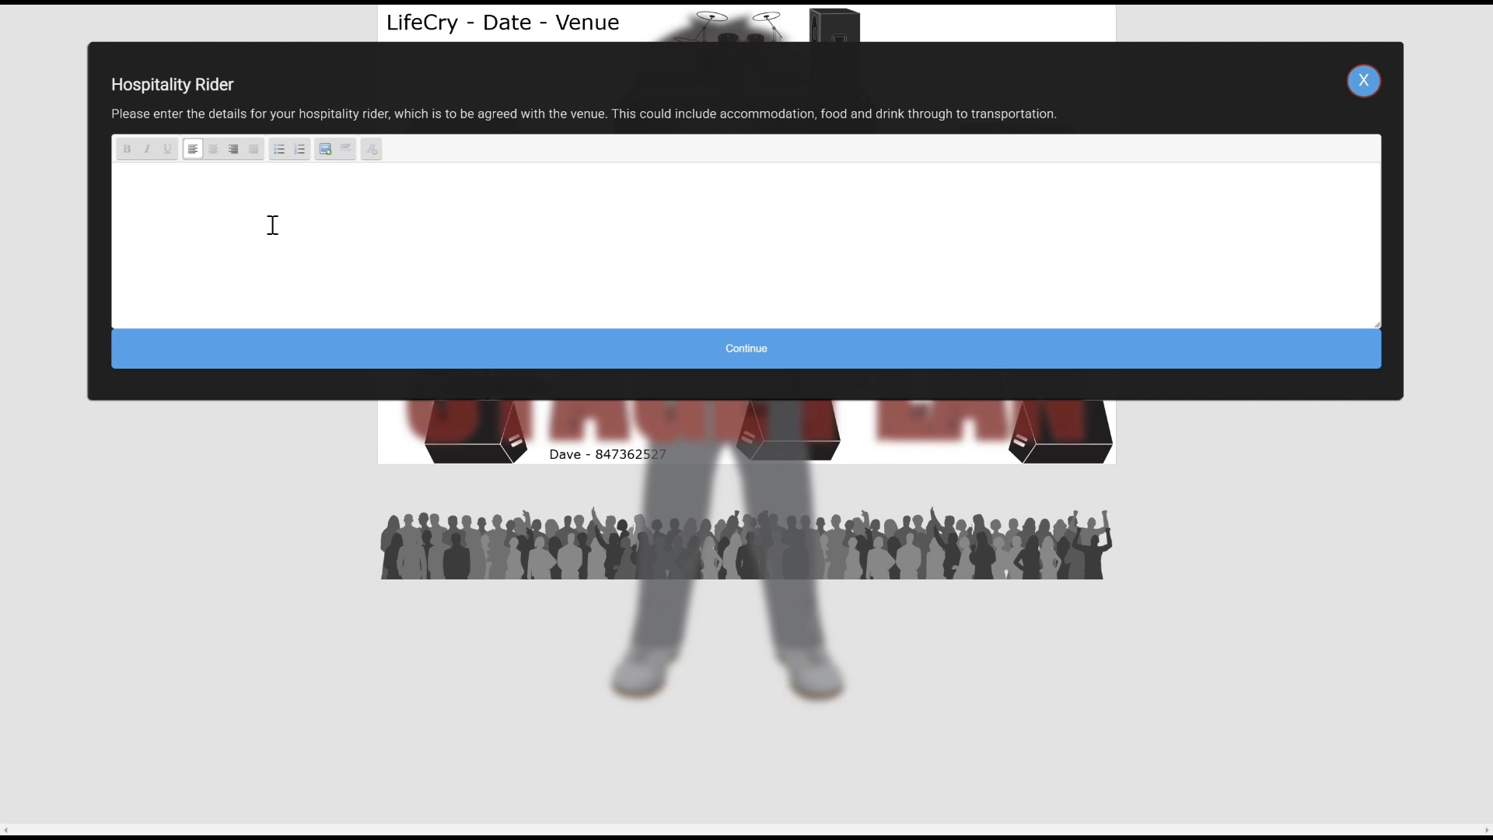
pyautogui.click(207, 220)
pyautogui.write('My title')
pyautogui.hotkey('ctrl', 'a')
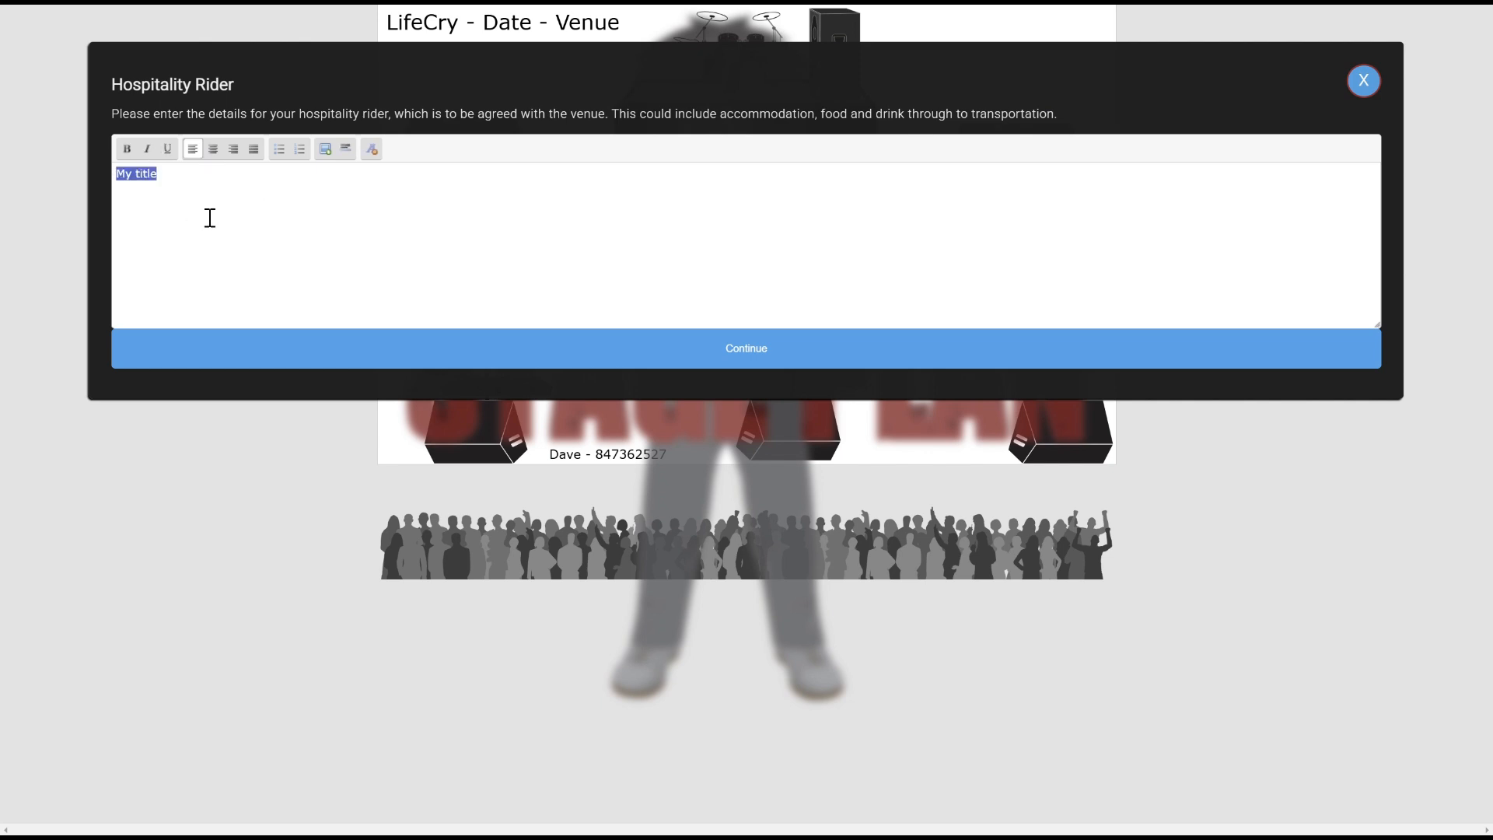
pyautogui.click(127, 149)
pyautogui.click(300, 200)
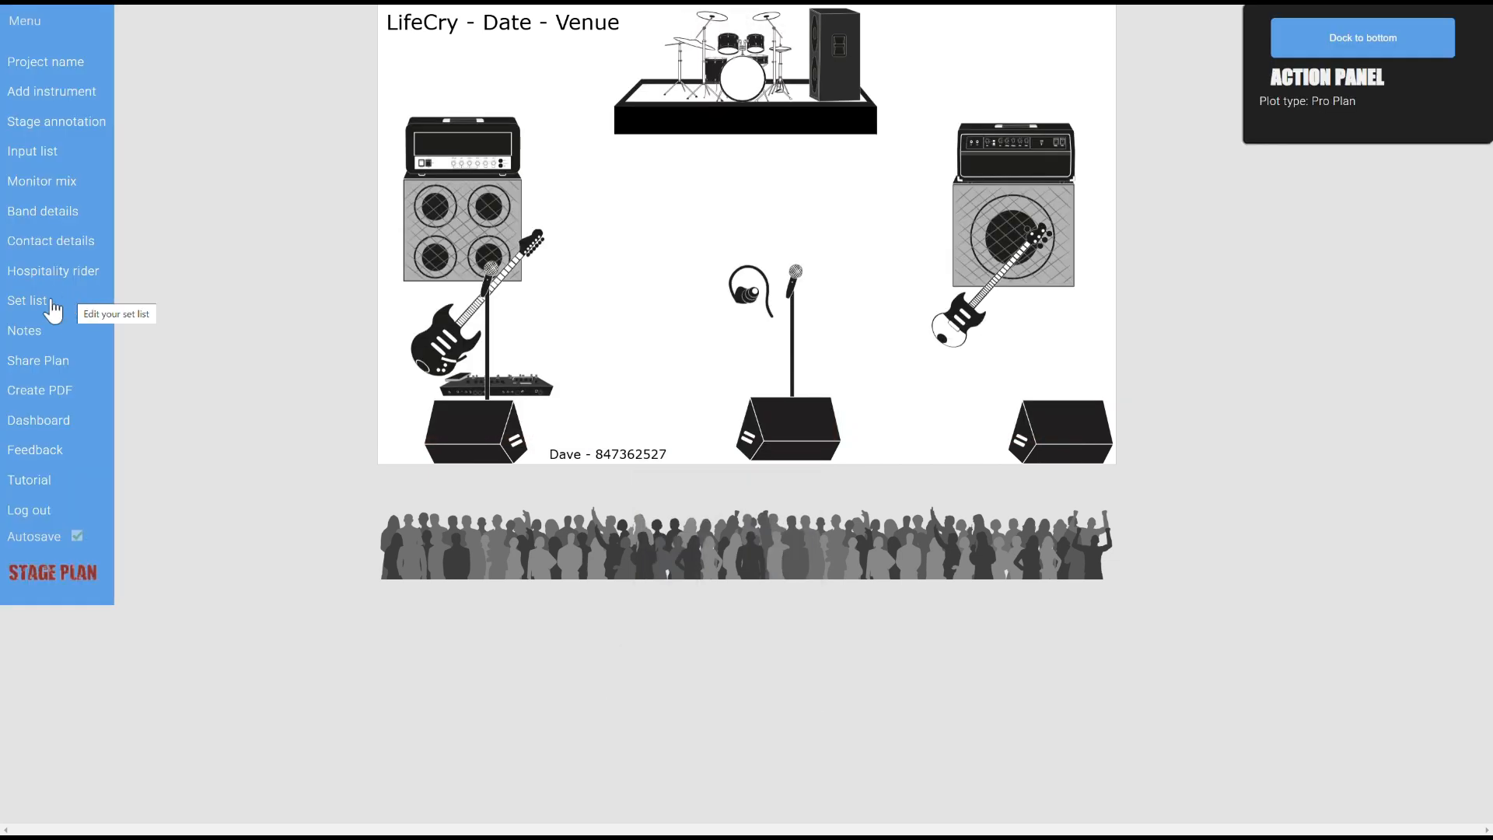
pyautogui.click(31, 340)
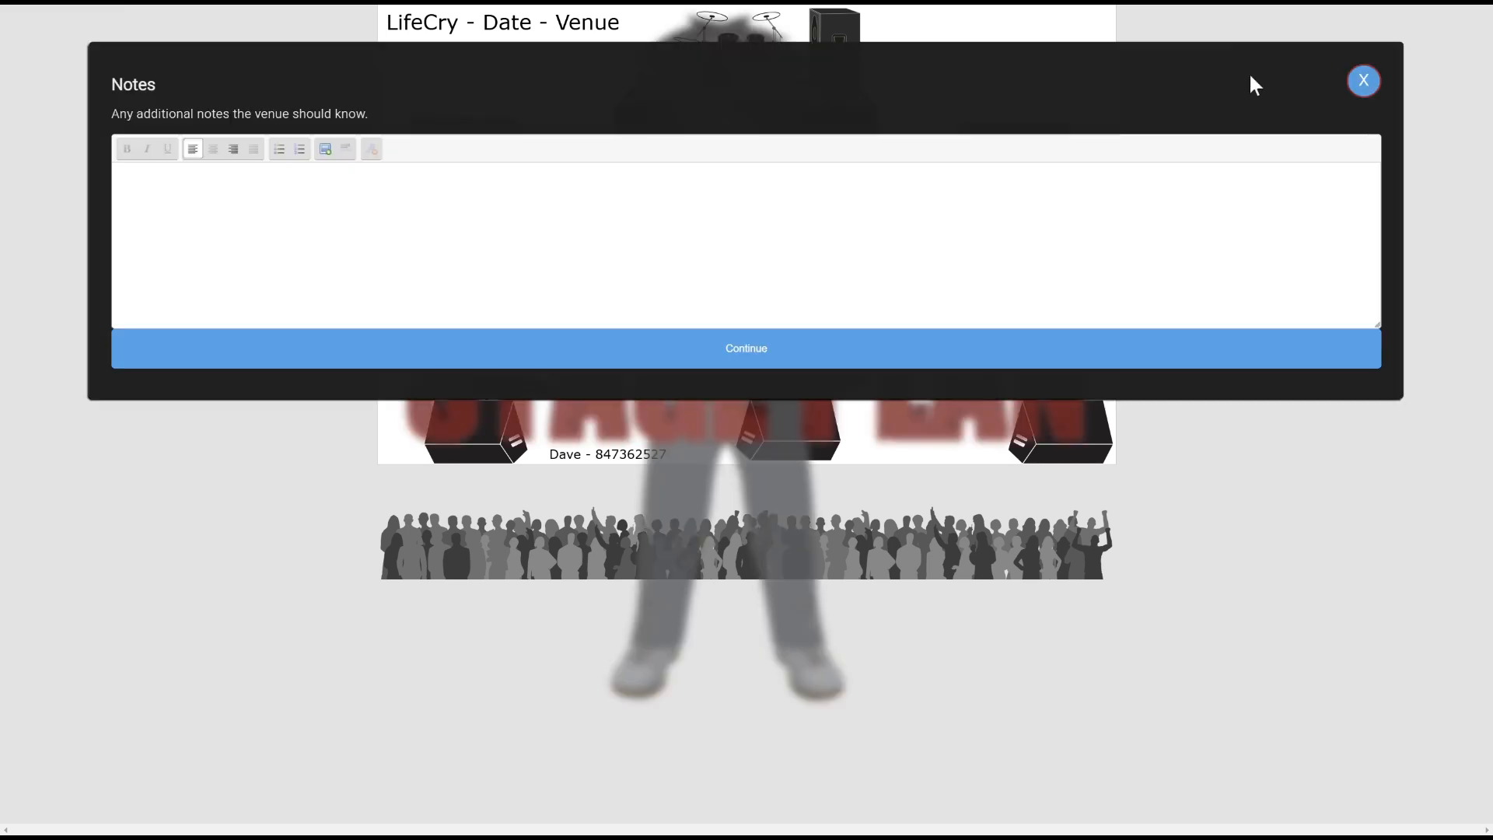
pyautogui.click(1362, 78)
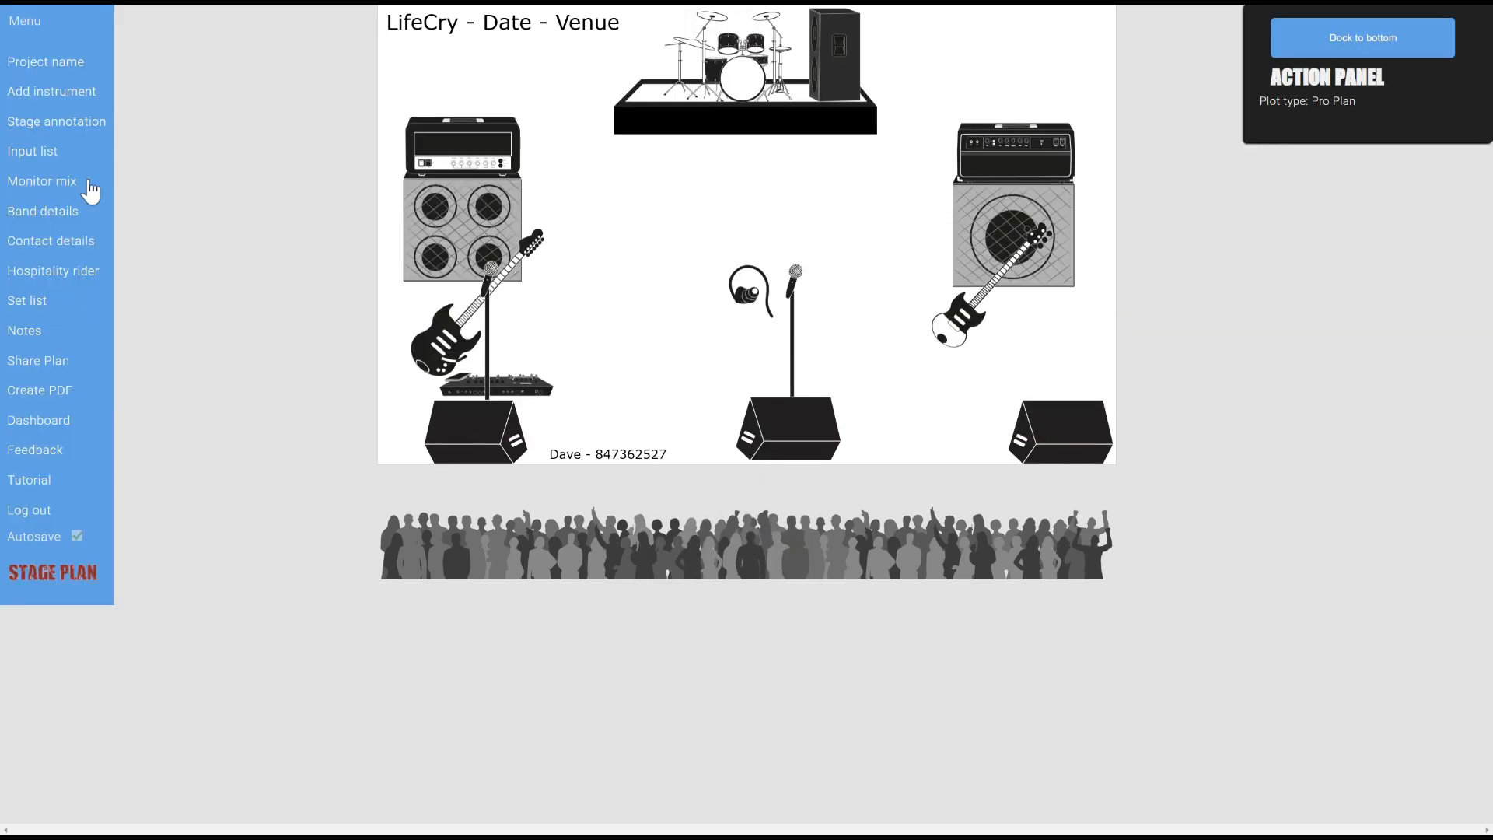
# Reorder Monitor List and Input List right after the plot, drop Band Details, and generate the PDF
pyautogui.click(36, 393)
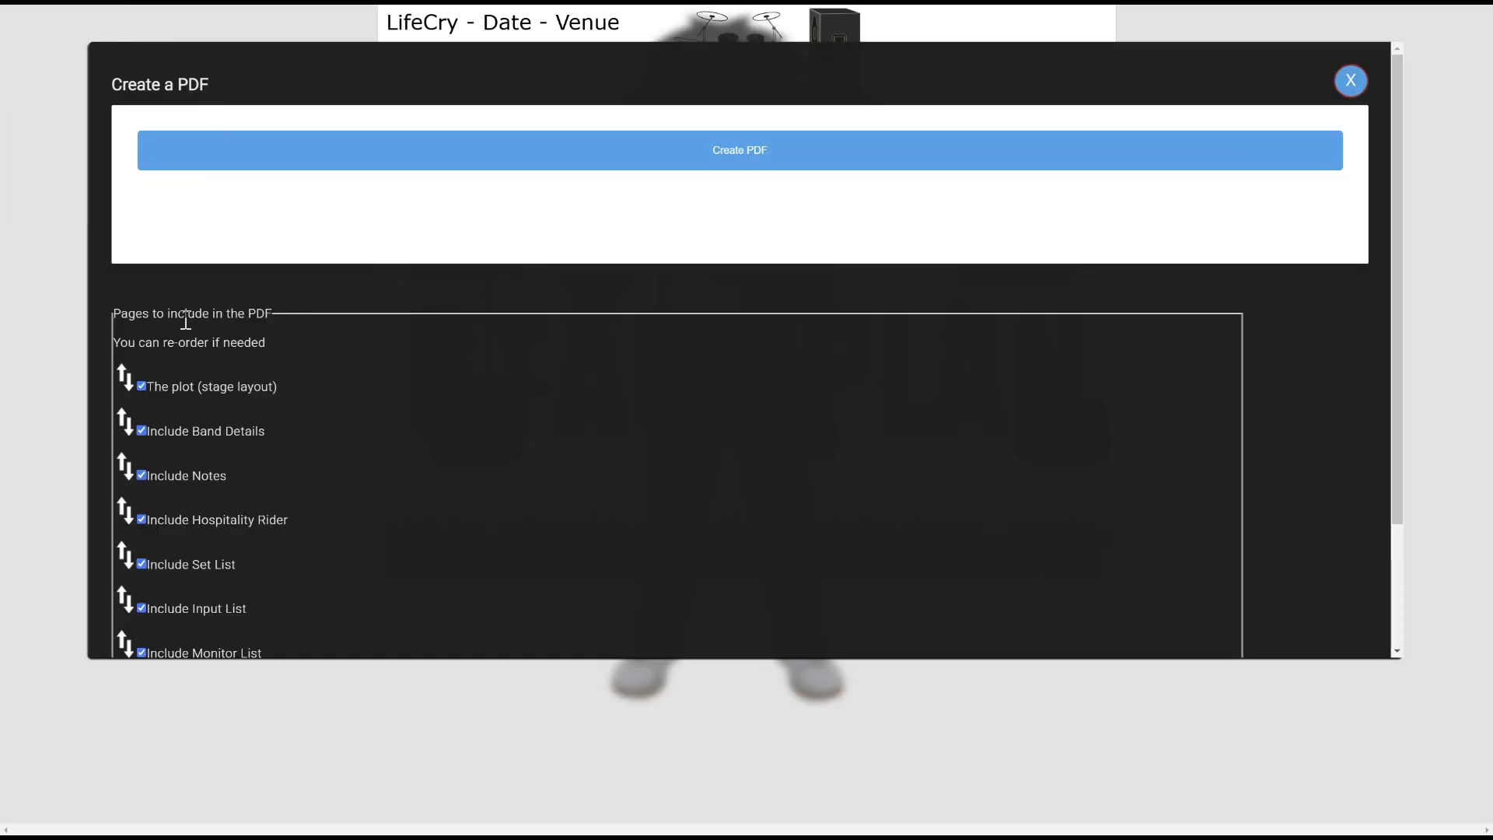
pyautogui.scroll(-1, 427, 374)
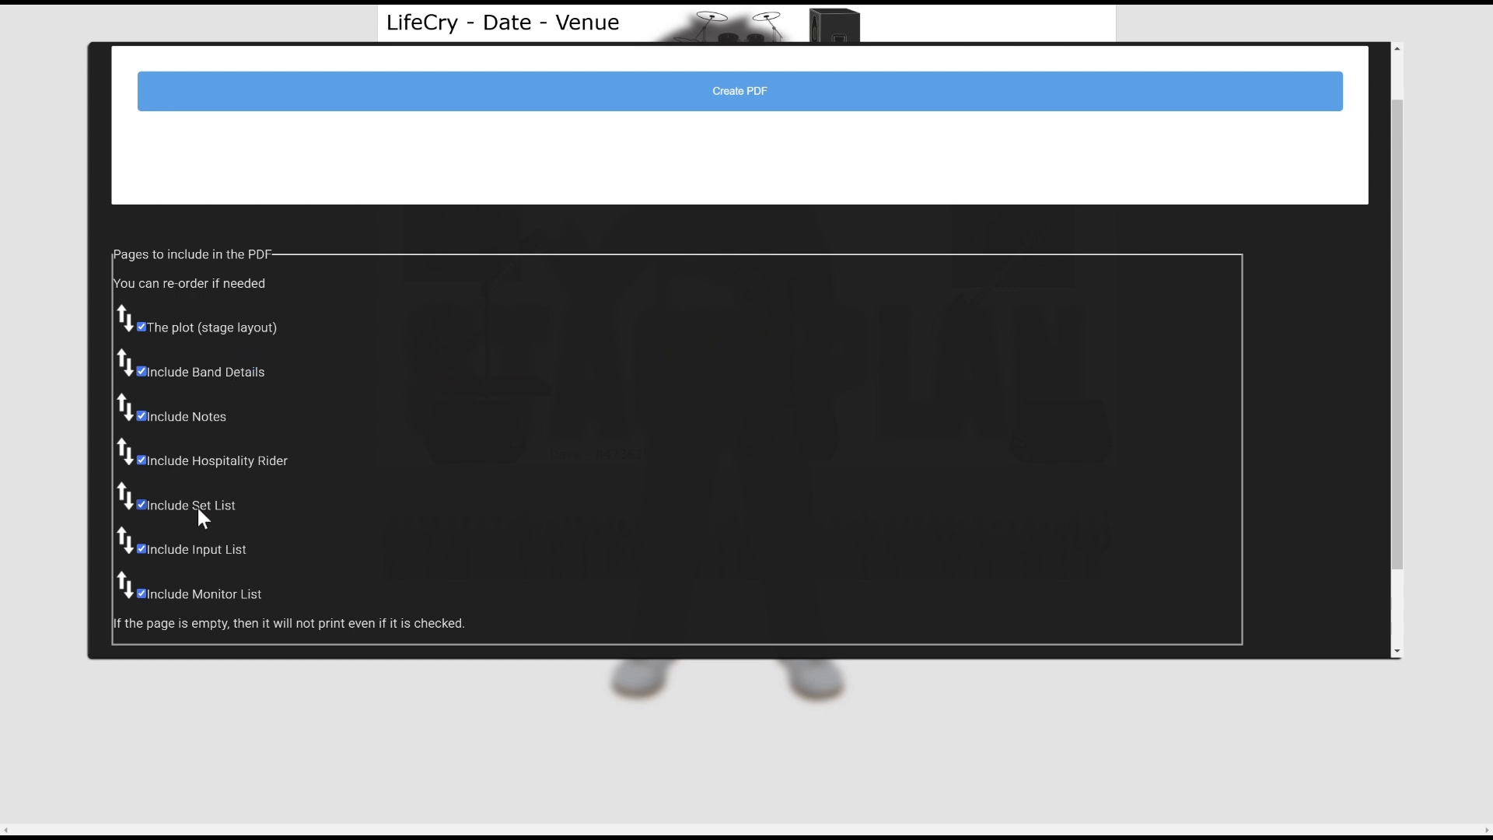
pyautogui.moveTo(125, 587); pyautogui.dragTo(122, 362)
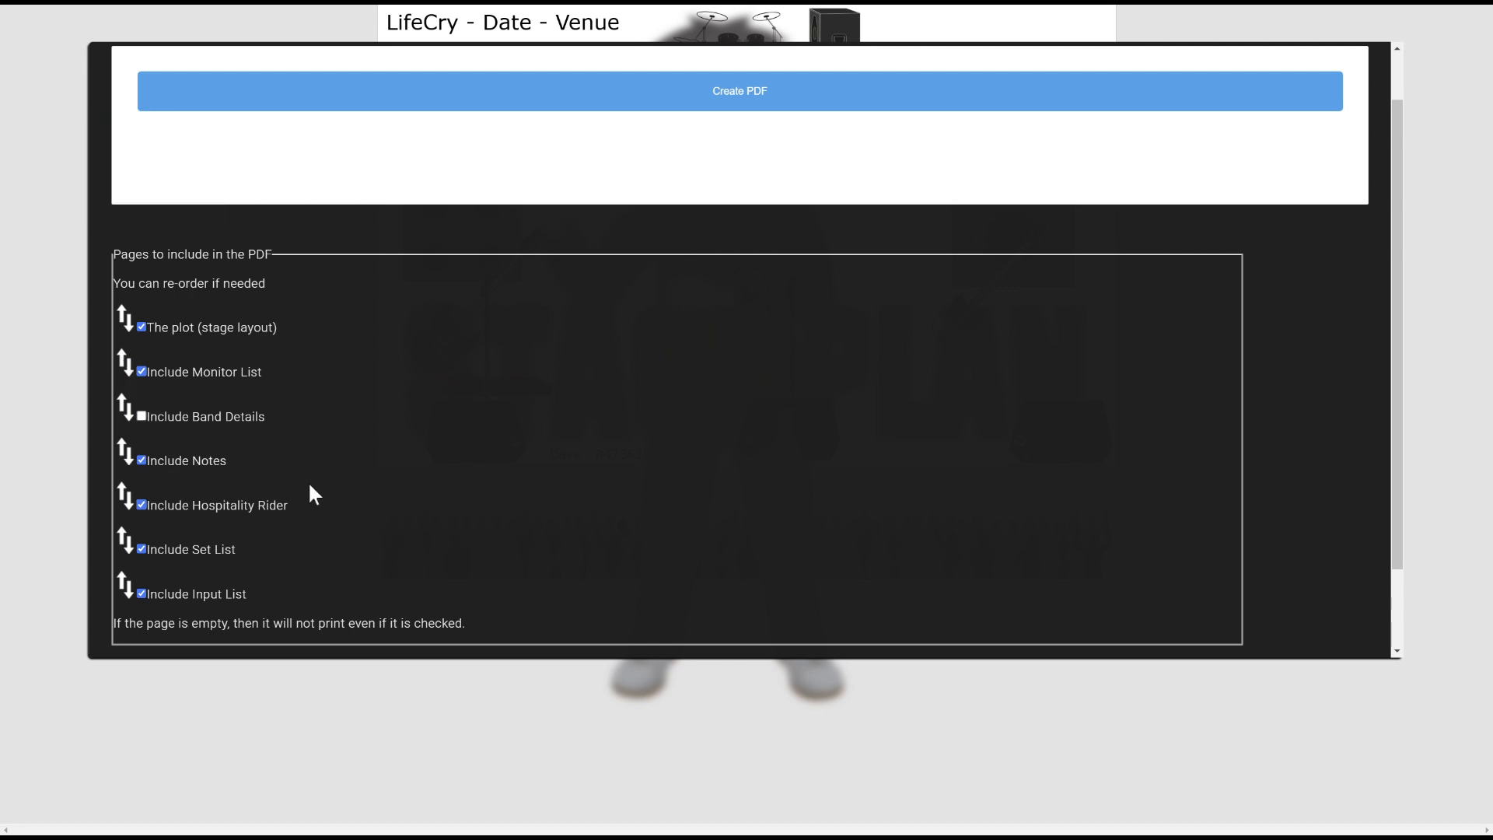
pyautogui.moveTo(196, 595); pyautogui.dragTo(125, 344)
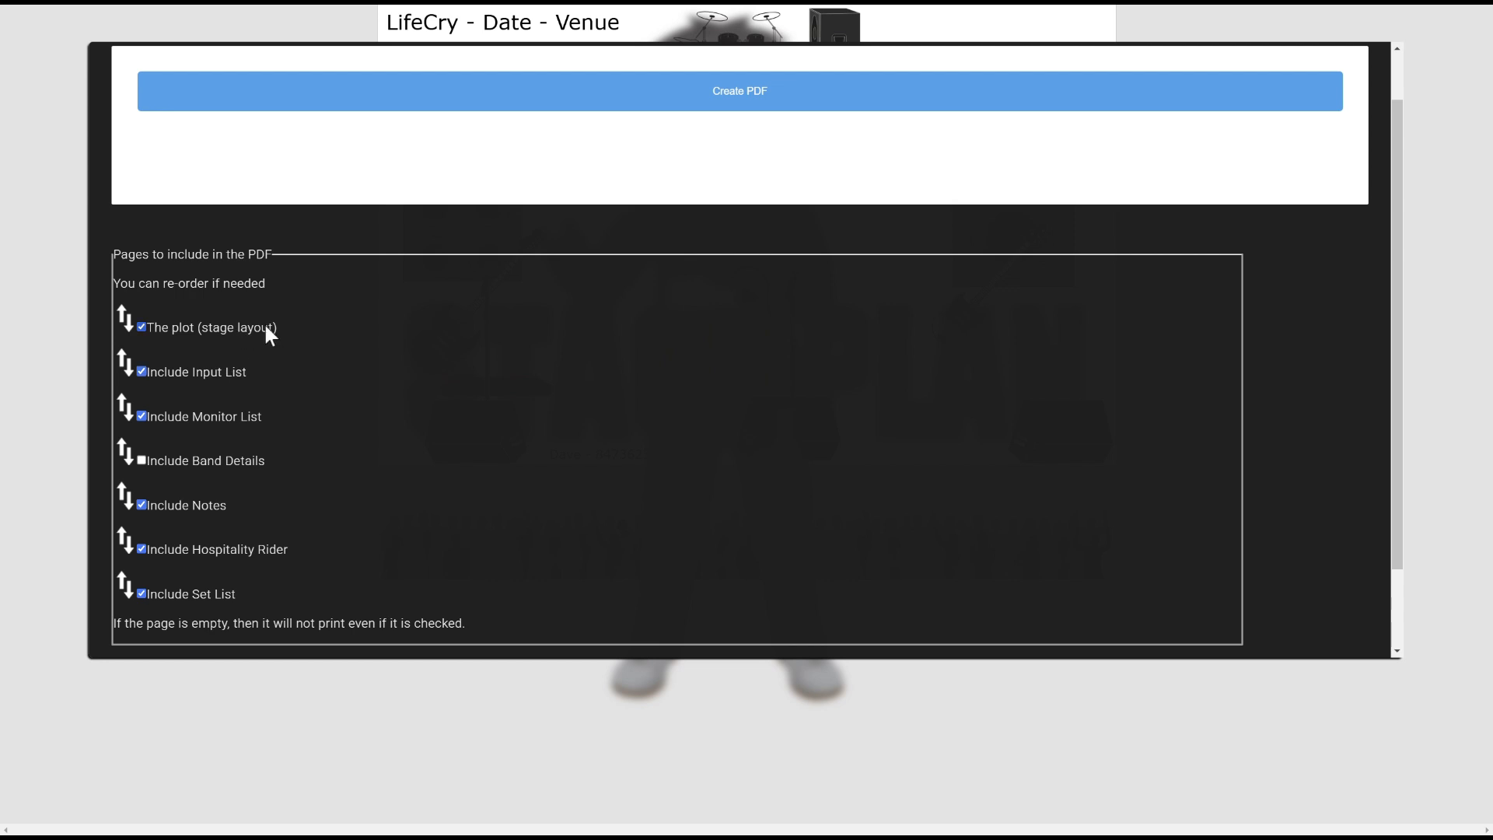
pyautogui.scroll(1, 647, 217)
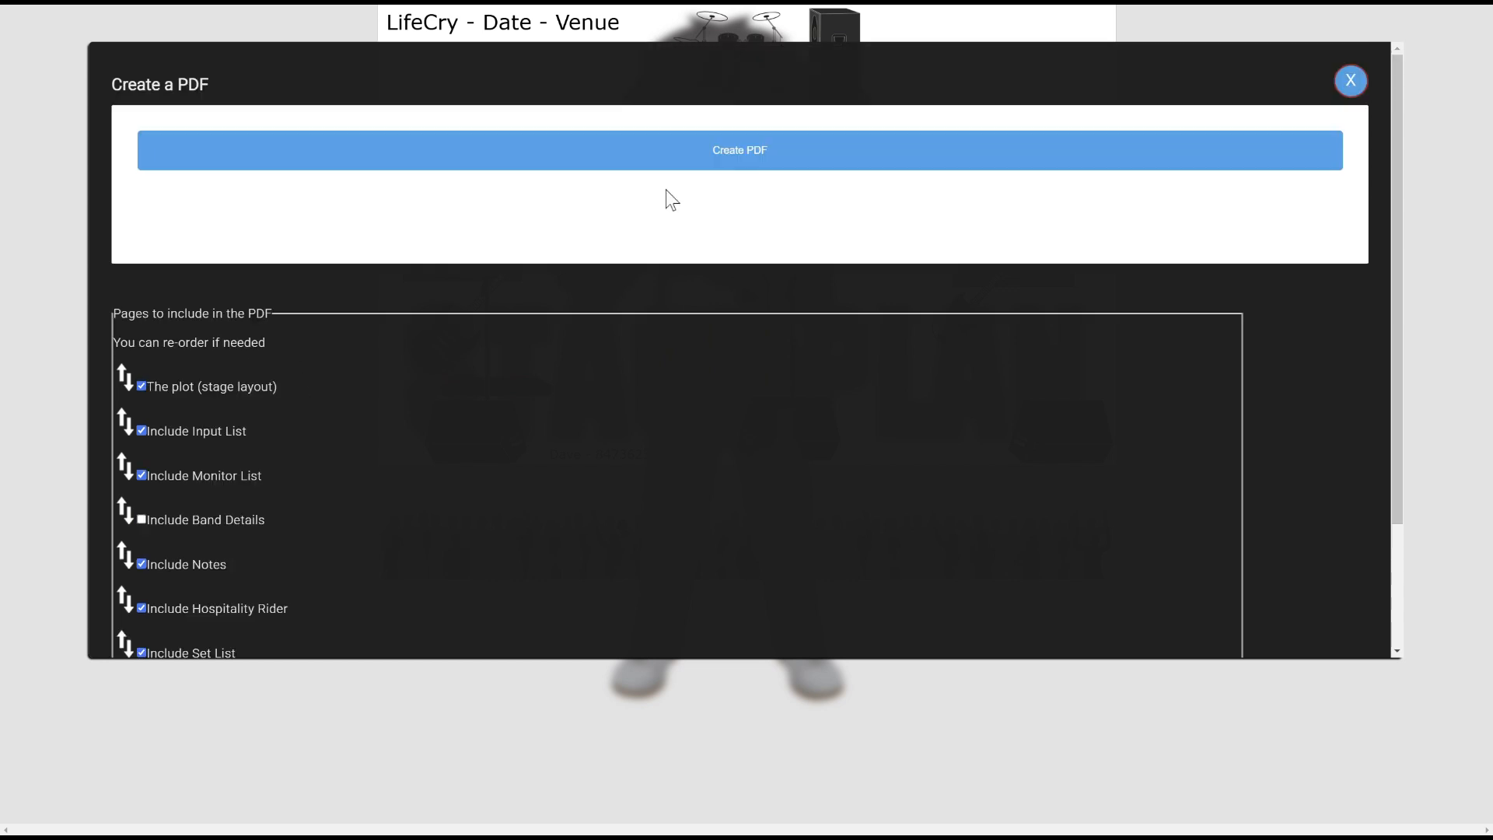
pyautogui.click(716, 155)
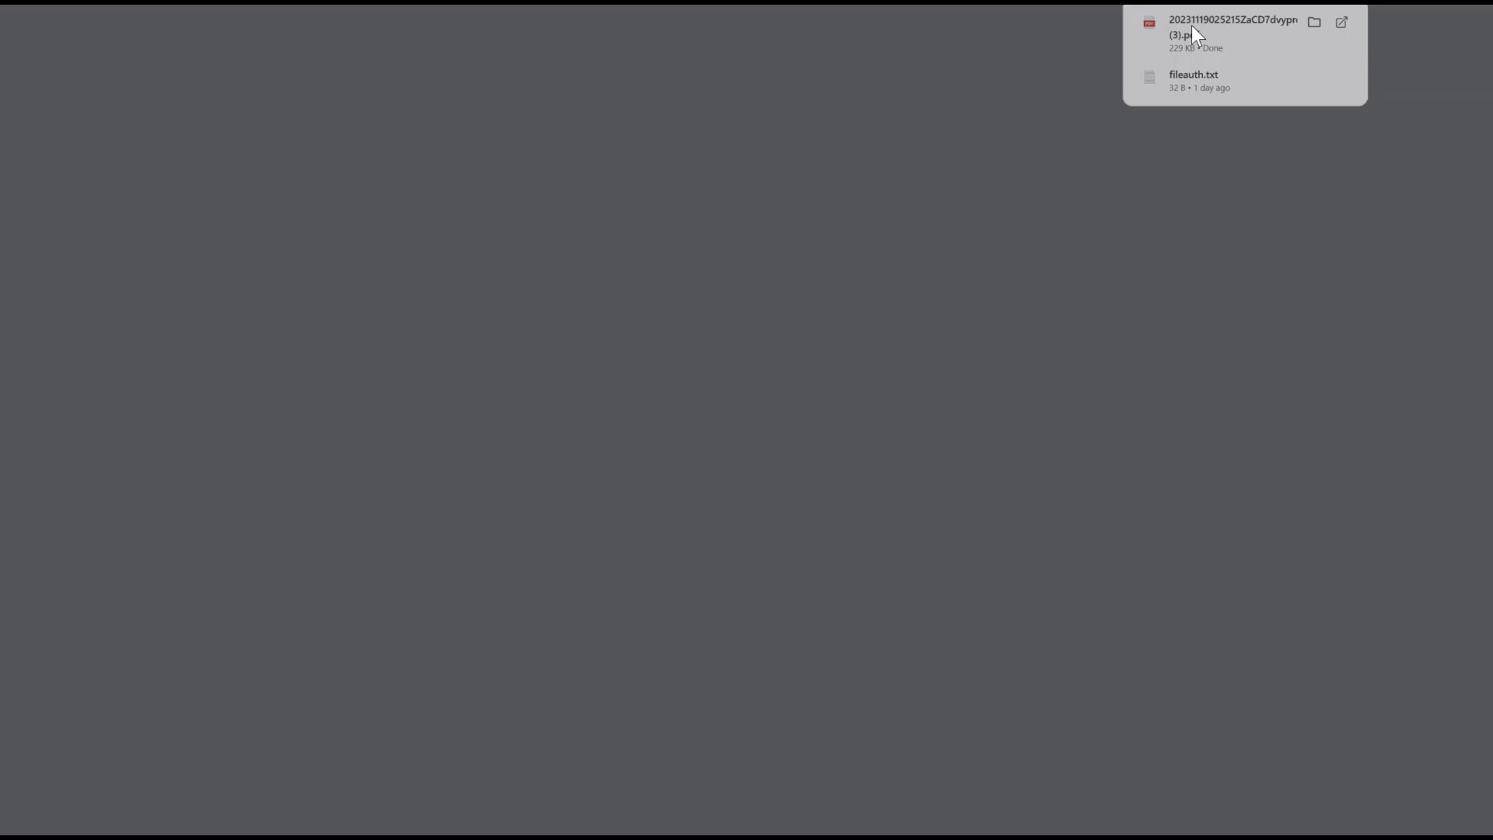
# Review the PDF's plot, Input List and Hospitality Rider pages, then go back to Stage Plan
pyautogui.scroll(-4, 585, 397)
pyautogui.scroll(4, 585, 397)
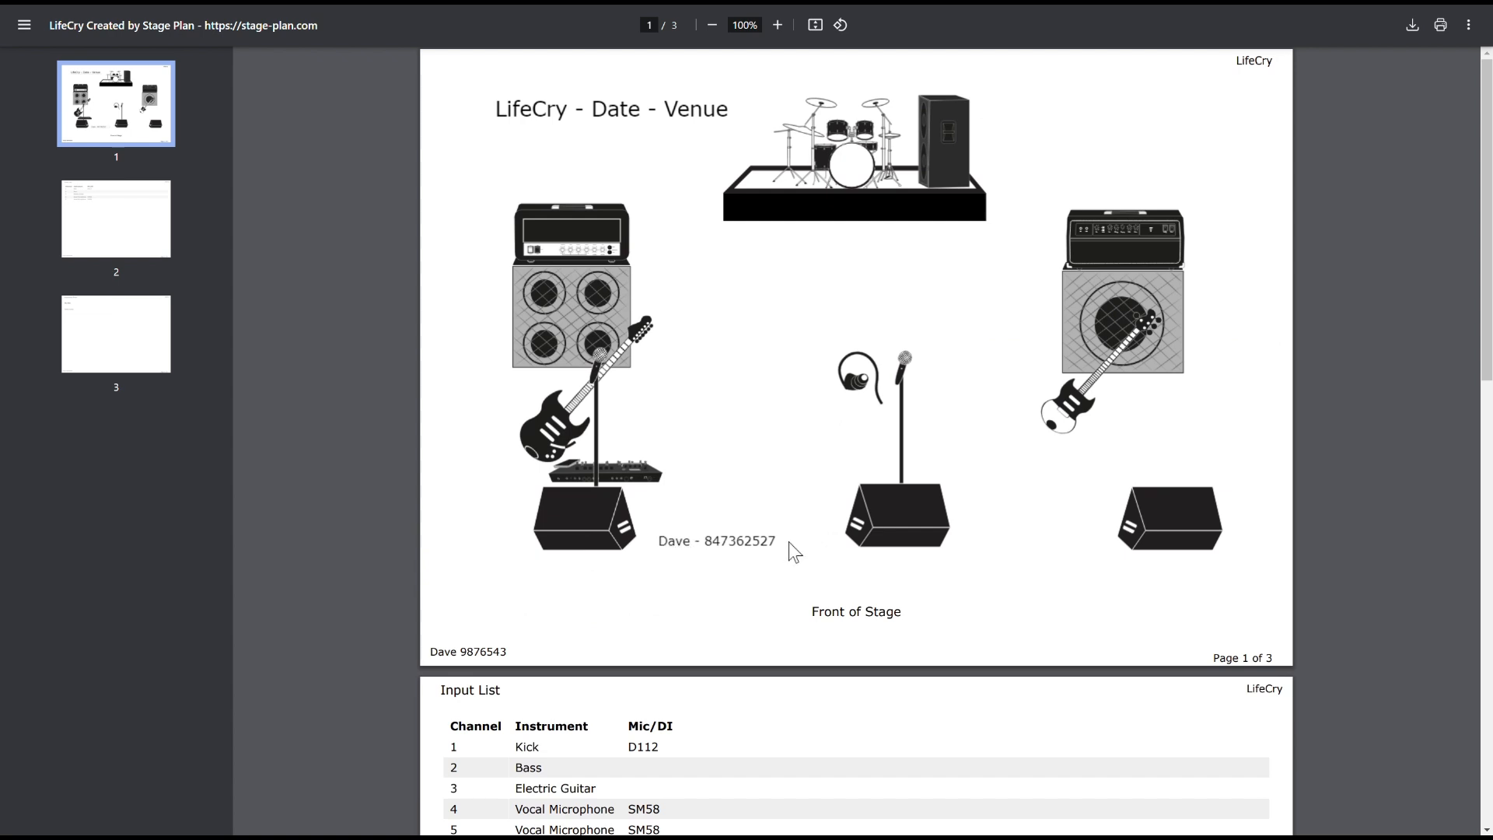
pyautogui.moveTo(431, 651); pyautogui.dragTo(529, 652)
pyautogui.click(750, 393)
pyautogui.scroll(-5, 733, 437)
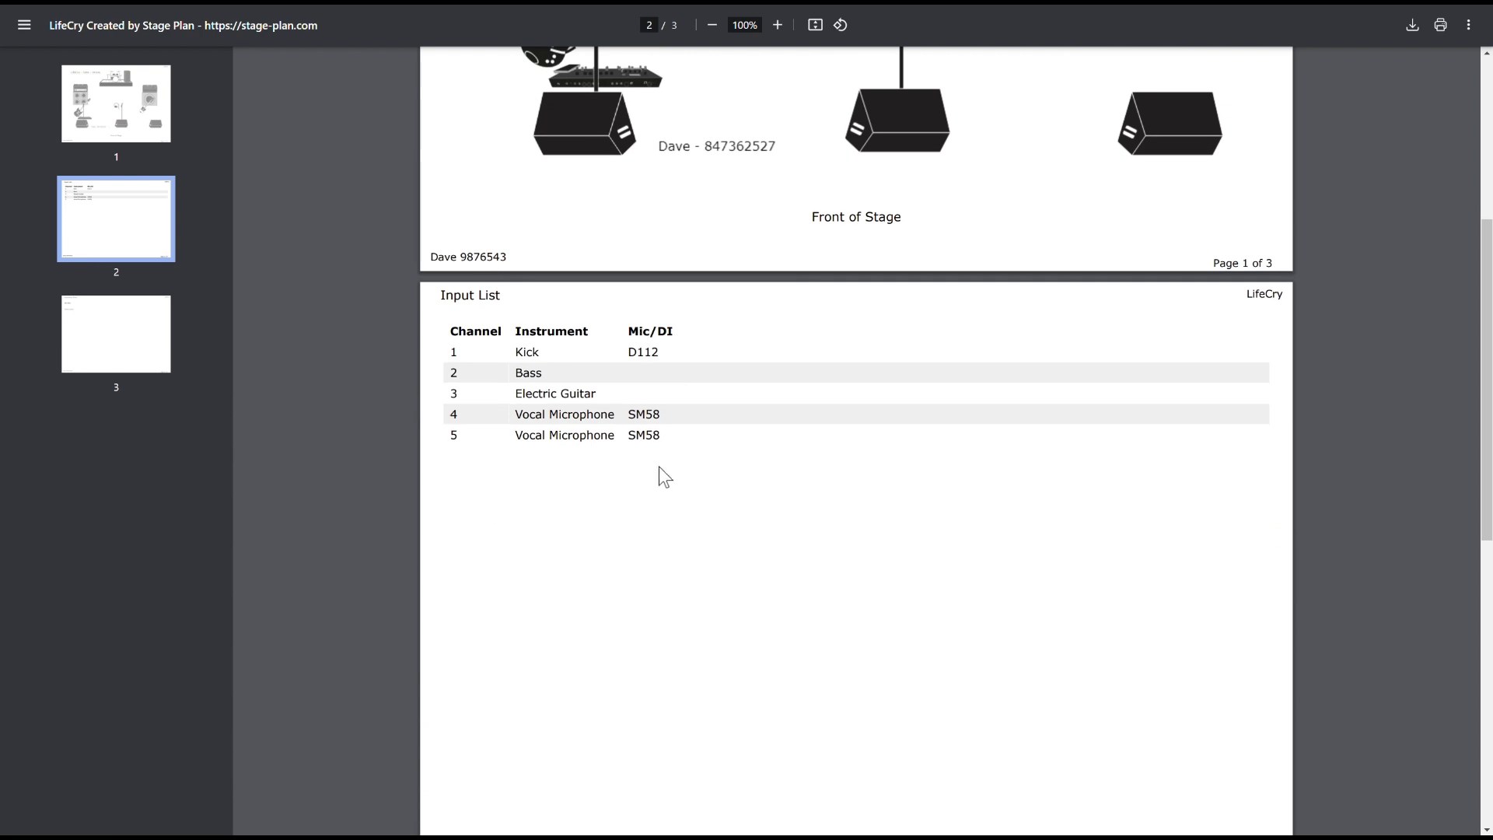
pyautogui.scroll(-4, 612, 512)
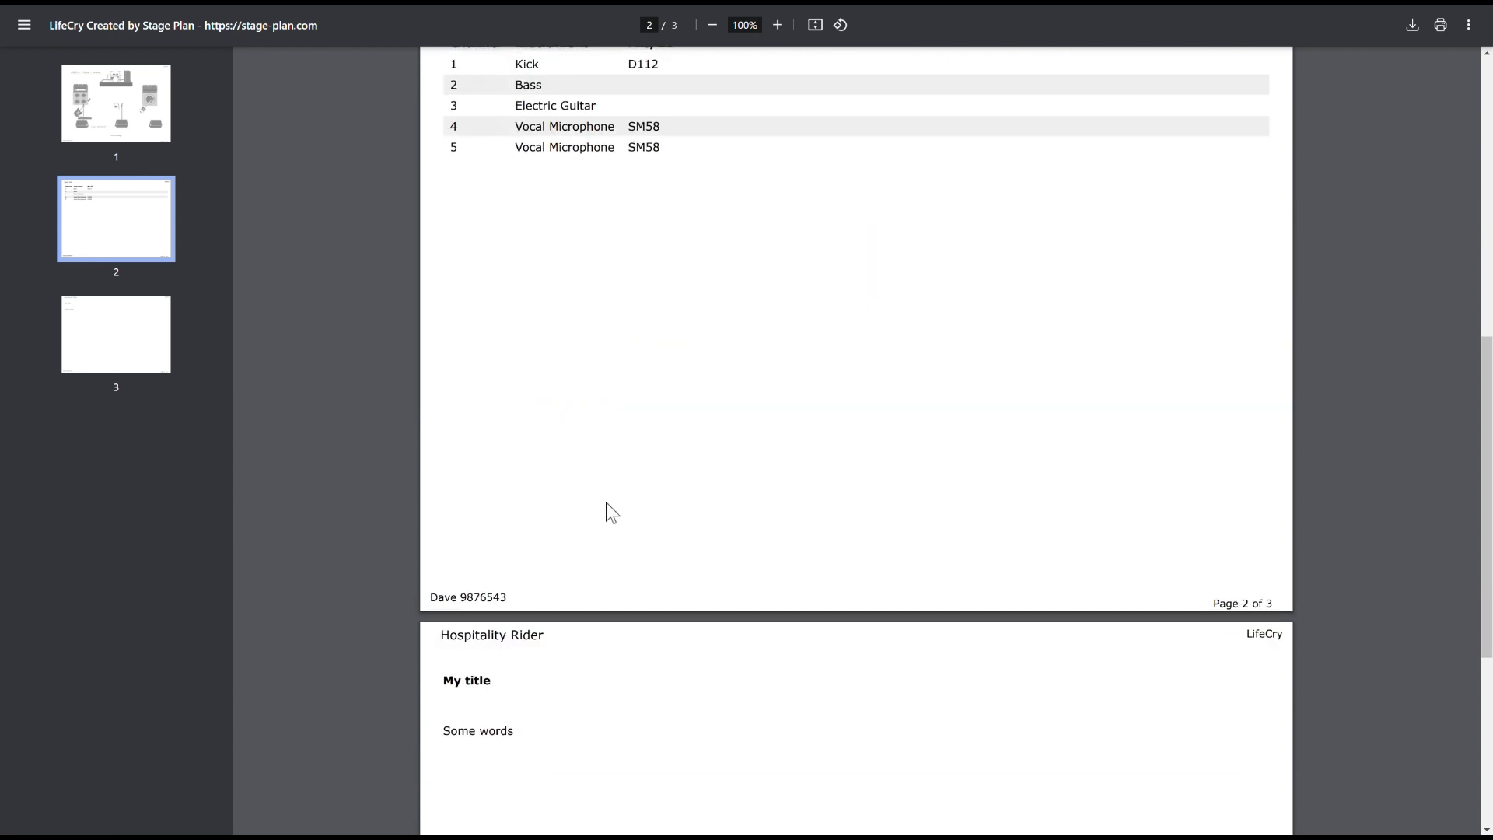
pyautogui.scroll(-5, 505, 588)
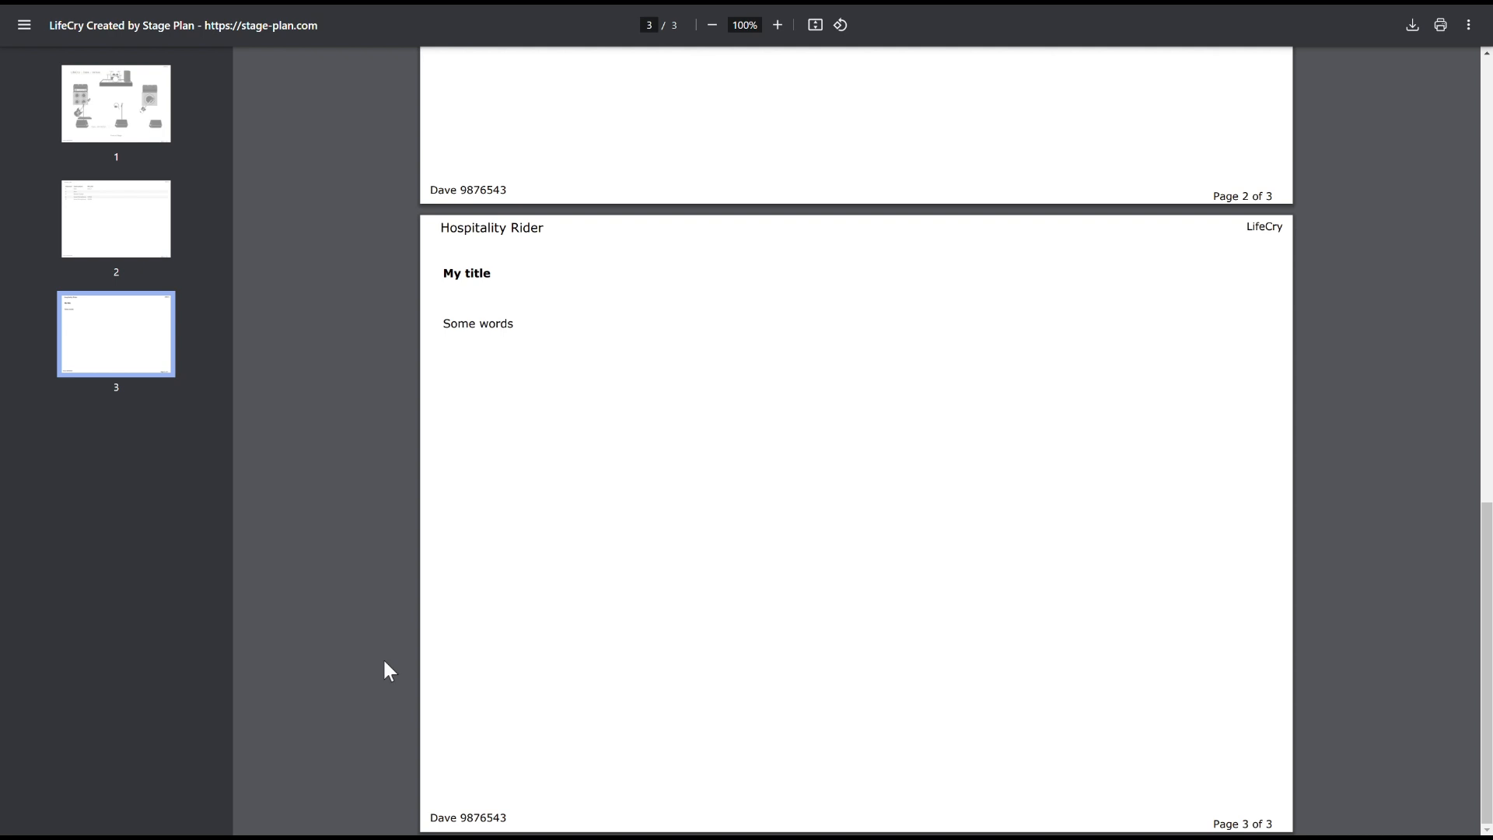
pyautogui.scroll(15, 383, 656)
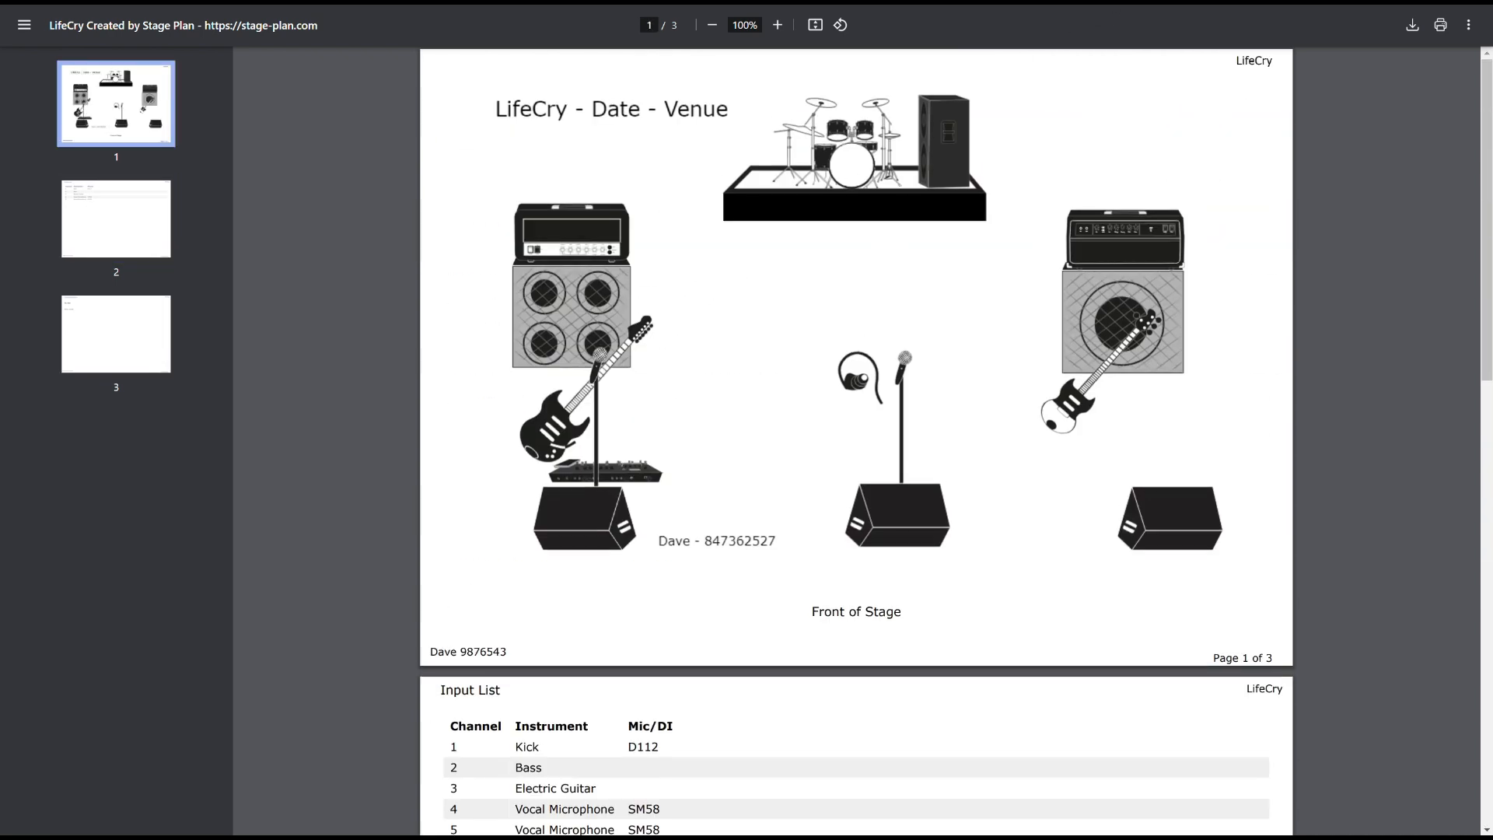
pyautogui.click(1098, 6)
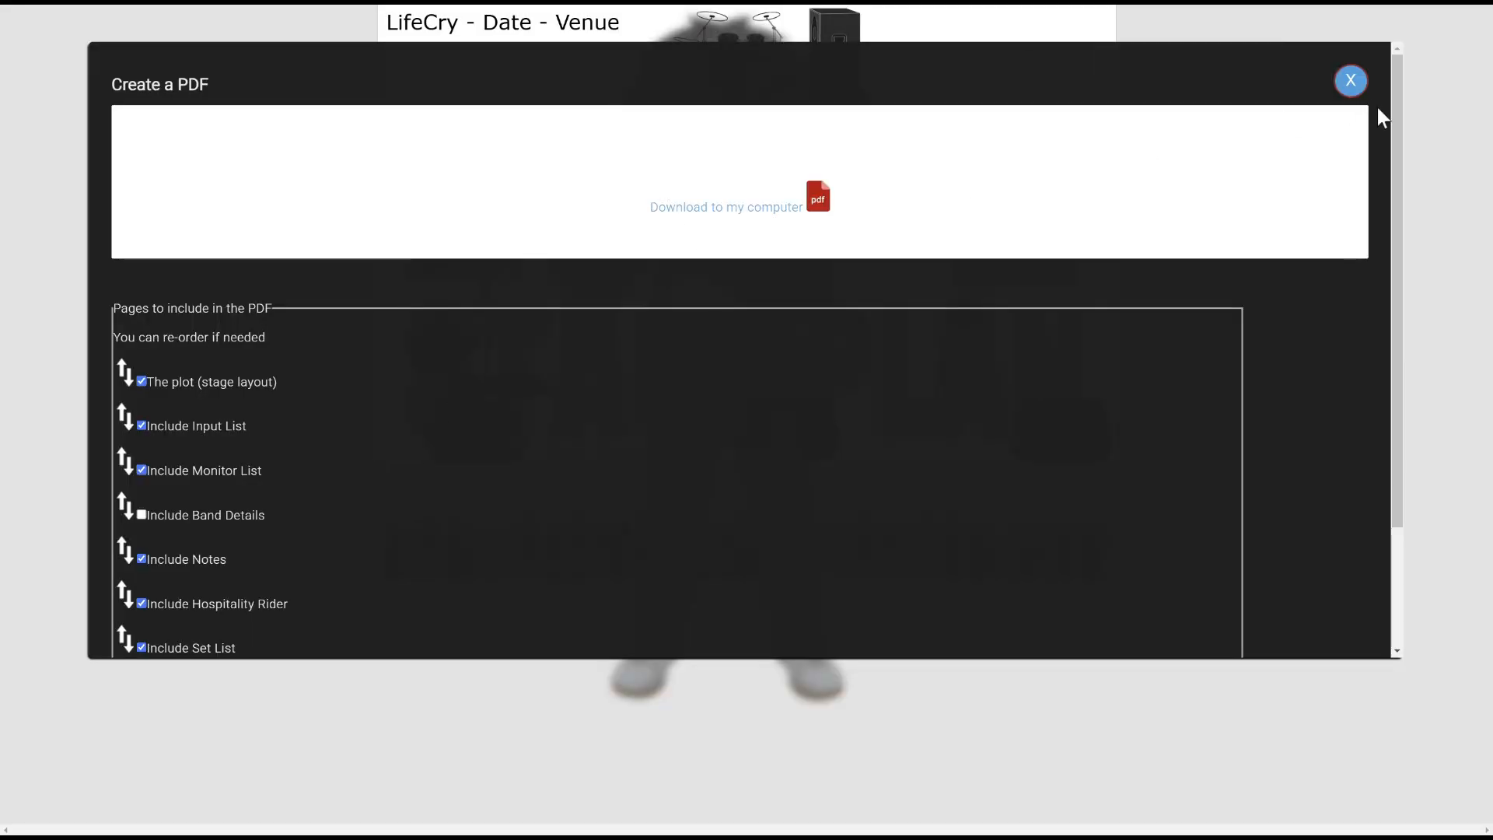
# Replace the LifeCry Pro Plan's placeholder description on the dashboard with 'LifeCry - Full Set'
pyautogui.click(1351, 81)
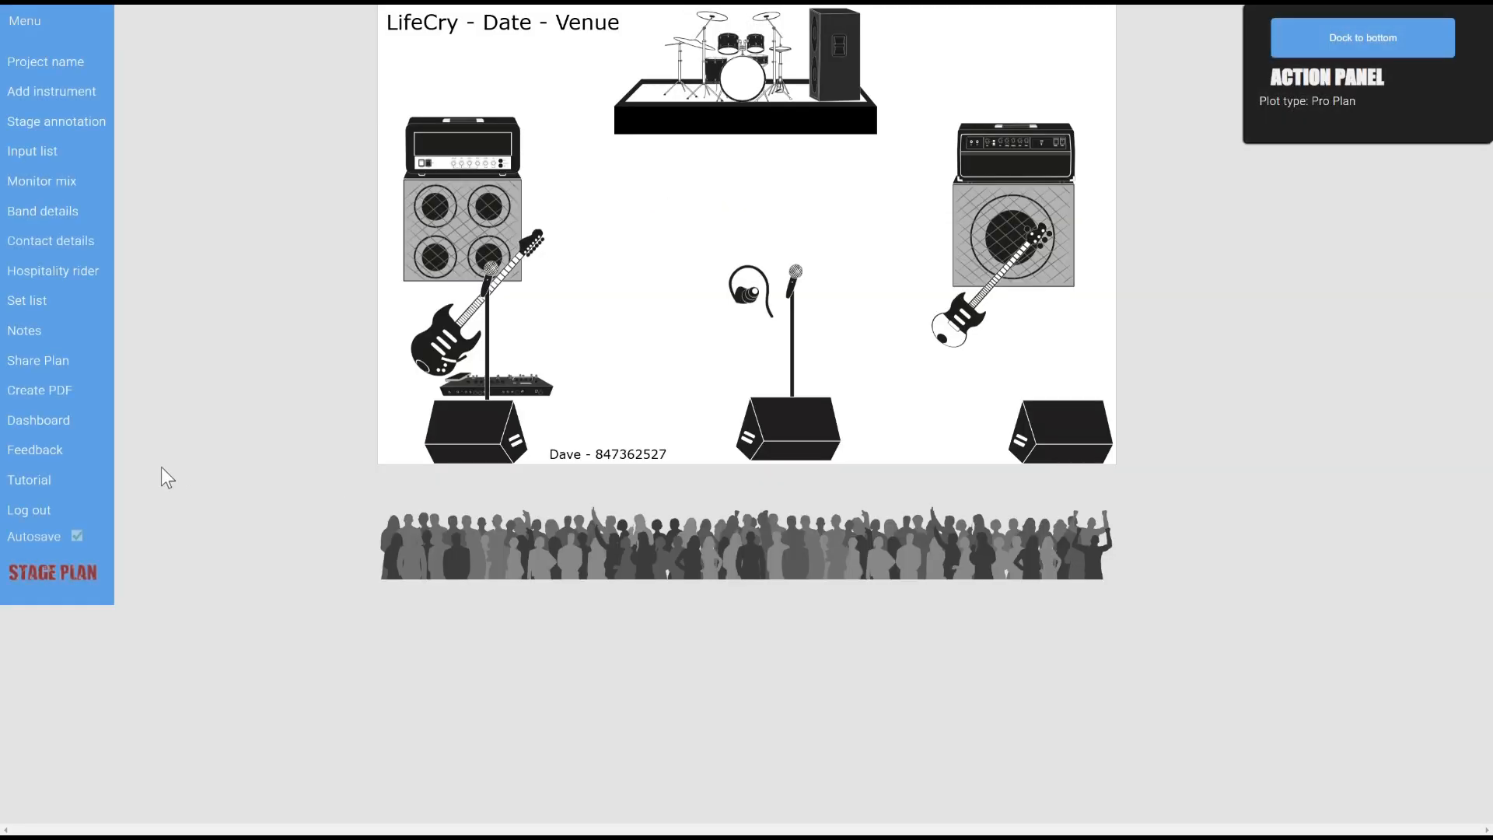
pyautogui.click(44, 427)
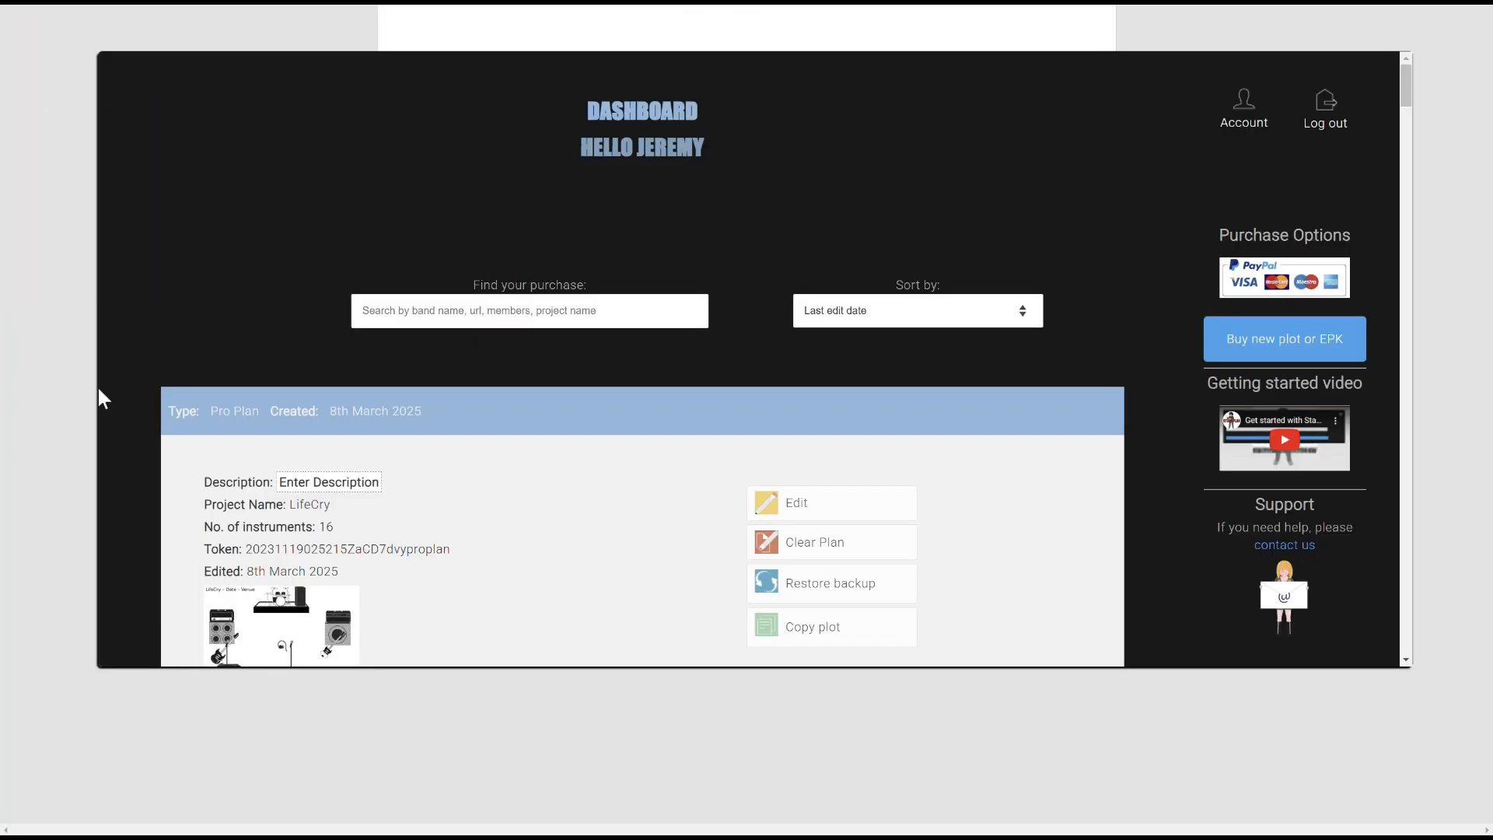
pyautogui.scroll(-2, 352, 398)
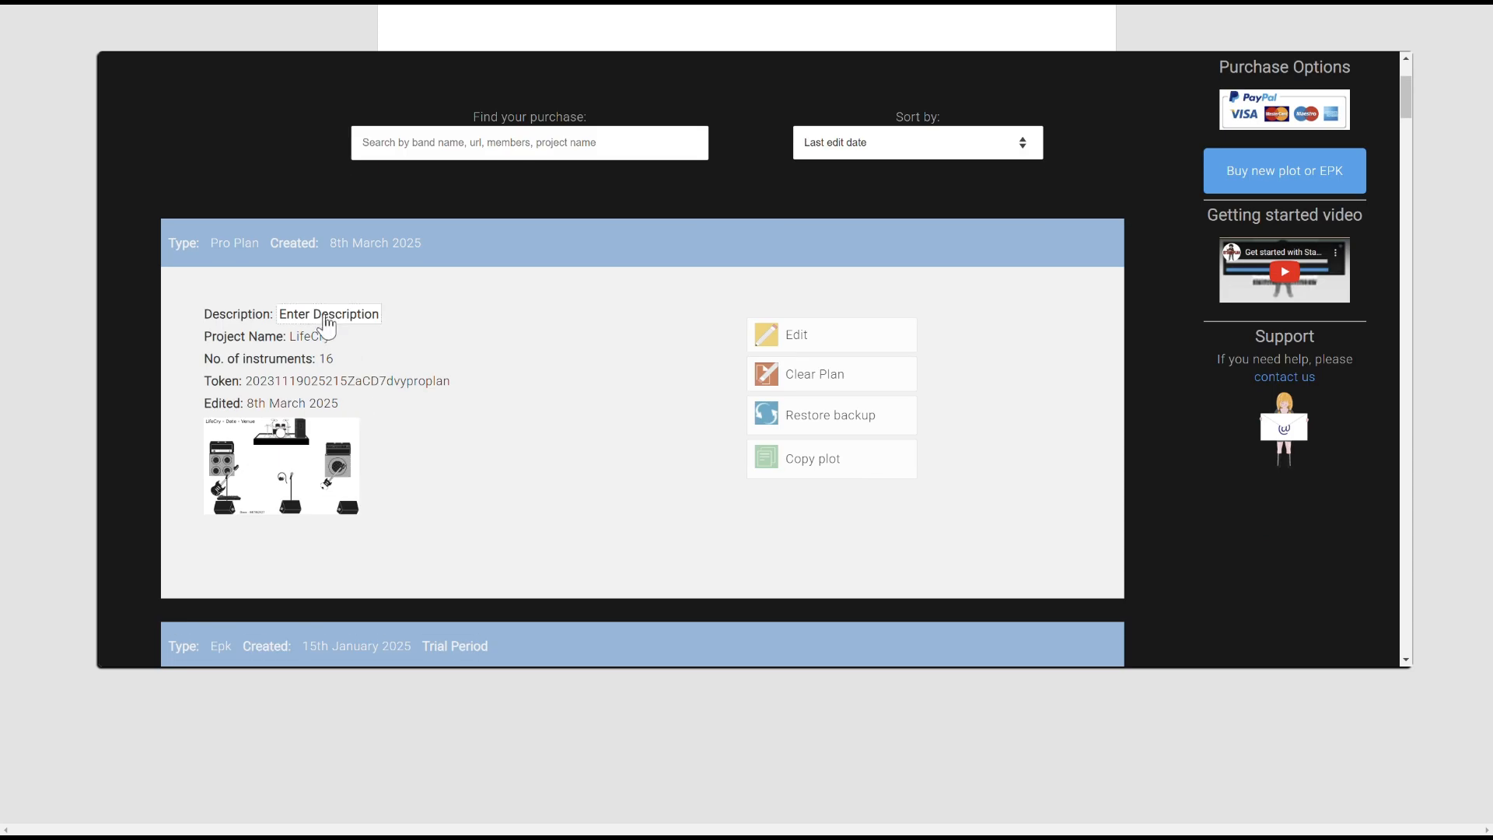
pyautogui.doubleClick(327, 320)
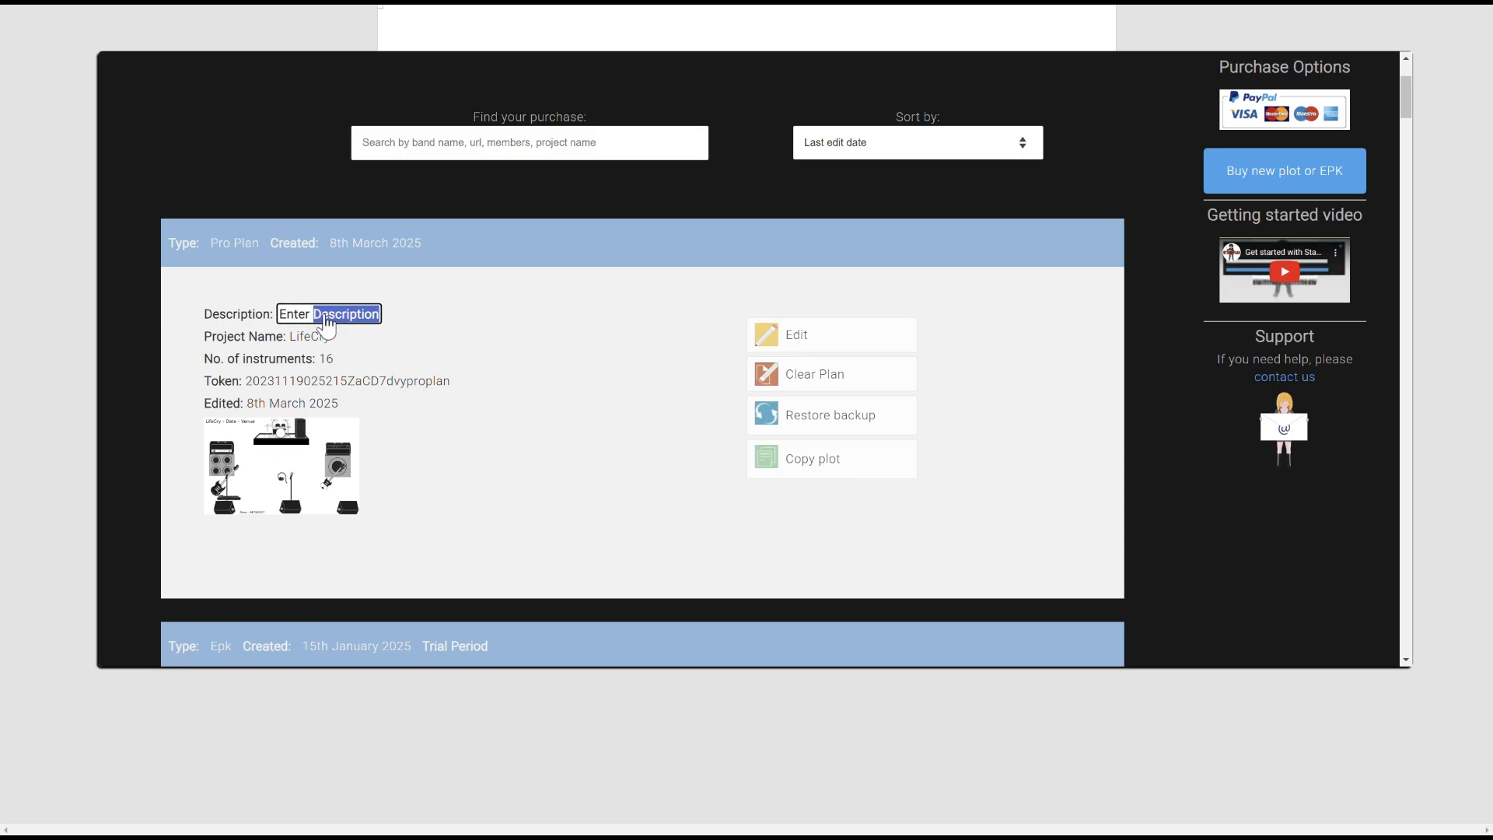
pyautogui.press('BackSpace')
pyautogui.press('BackSpace')
pyautogui.press('BackSpace')
pyautogui.press('BackSpace')
pyautogui.press('BackSpace')
pyautogui.press('BackSpace')
pyautogui.press('BackSpace')
pyautogui.write('LifeCry - Full Set')
pyautogui.press('Return')
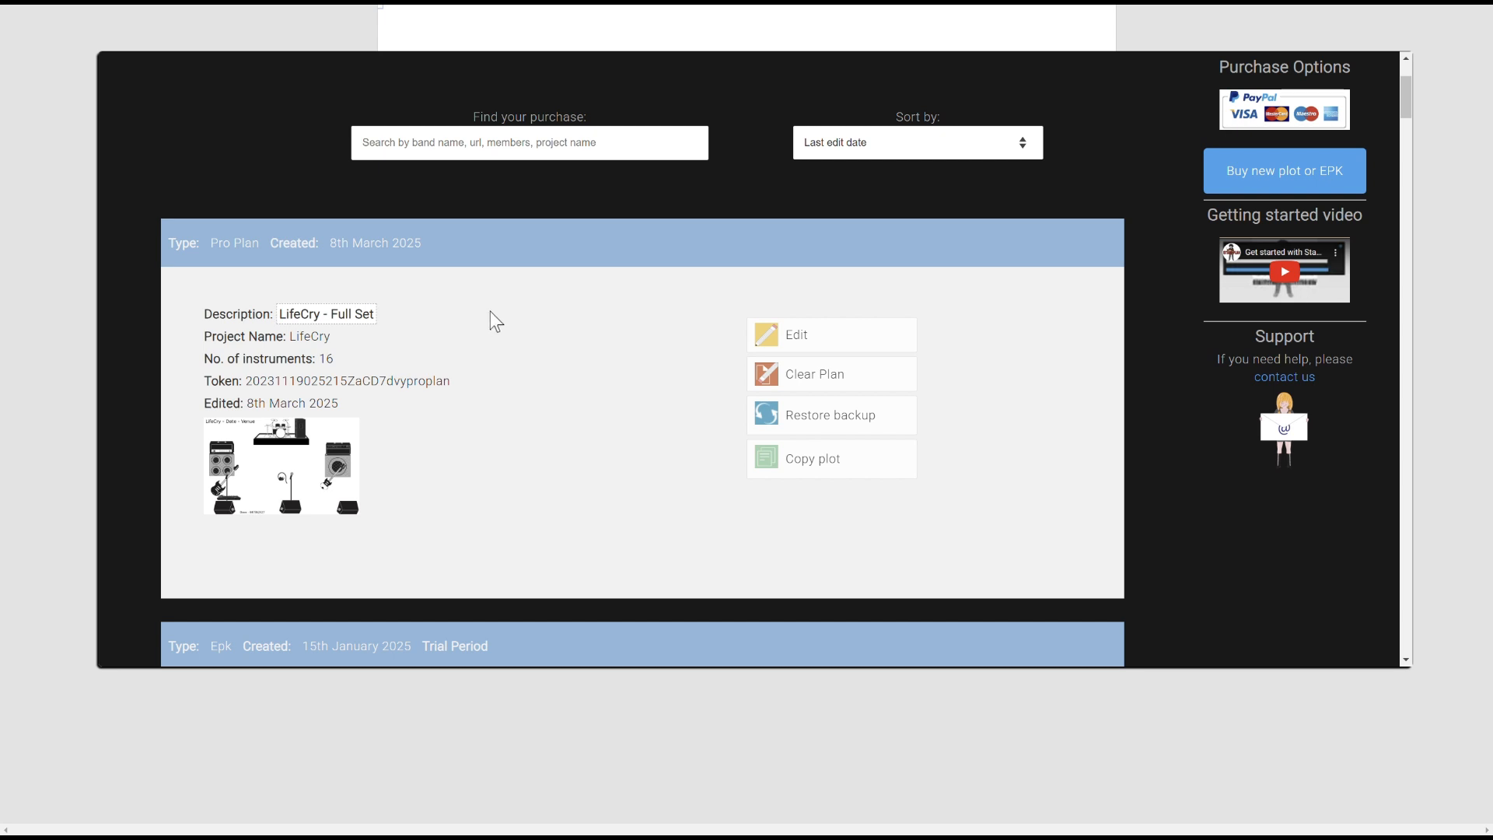
pyautogui.scroll(2, 493, 322)
pyautogui.scroll(-1, 627, 386)
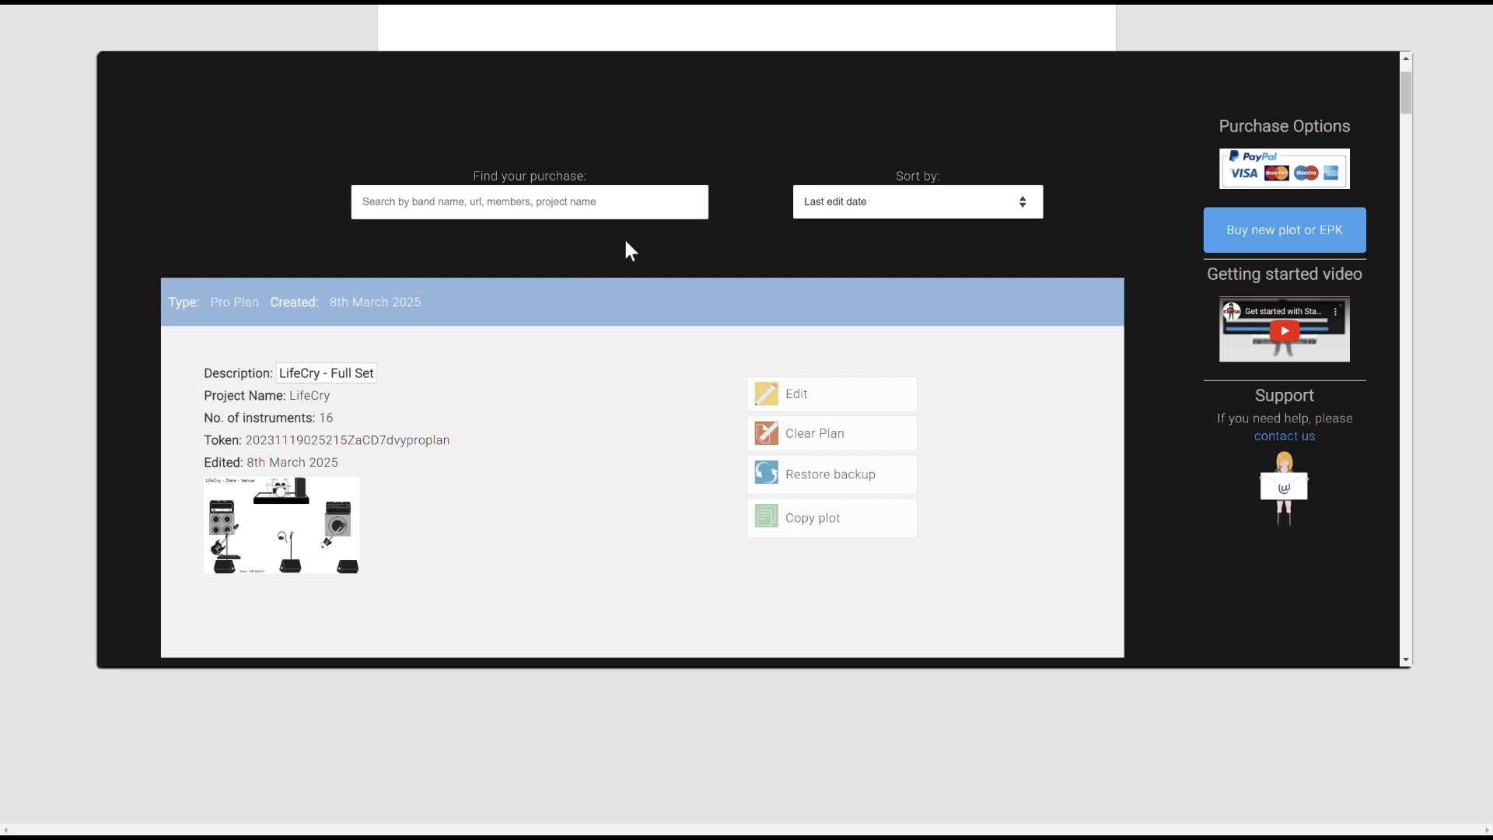
pyautogui.click(889, 215)
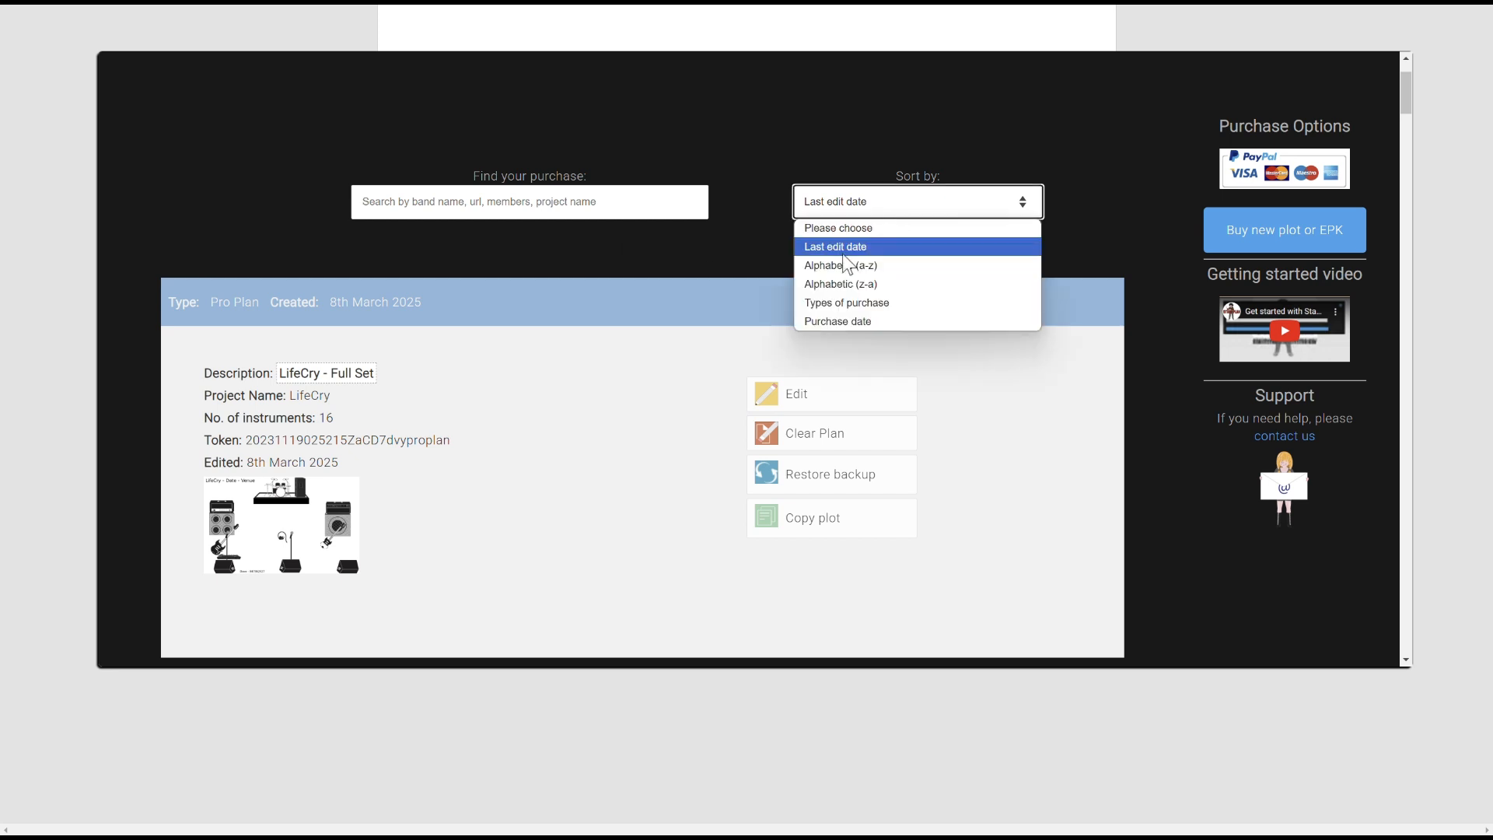
pyautogui.click(589, 473)
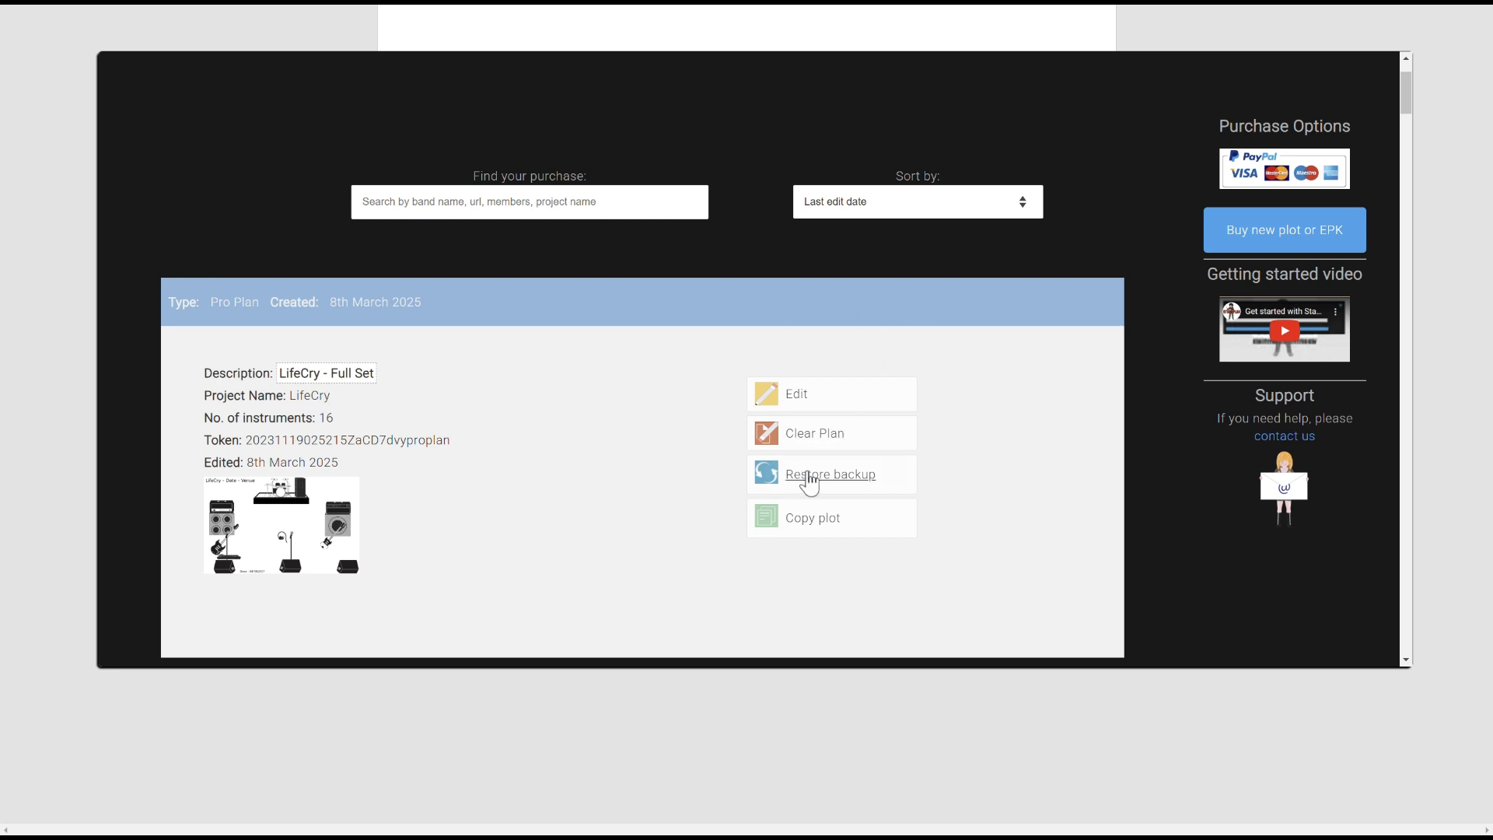
pyautogui.click(809, 479)
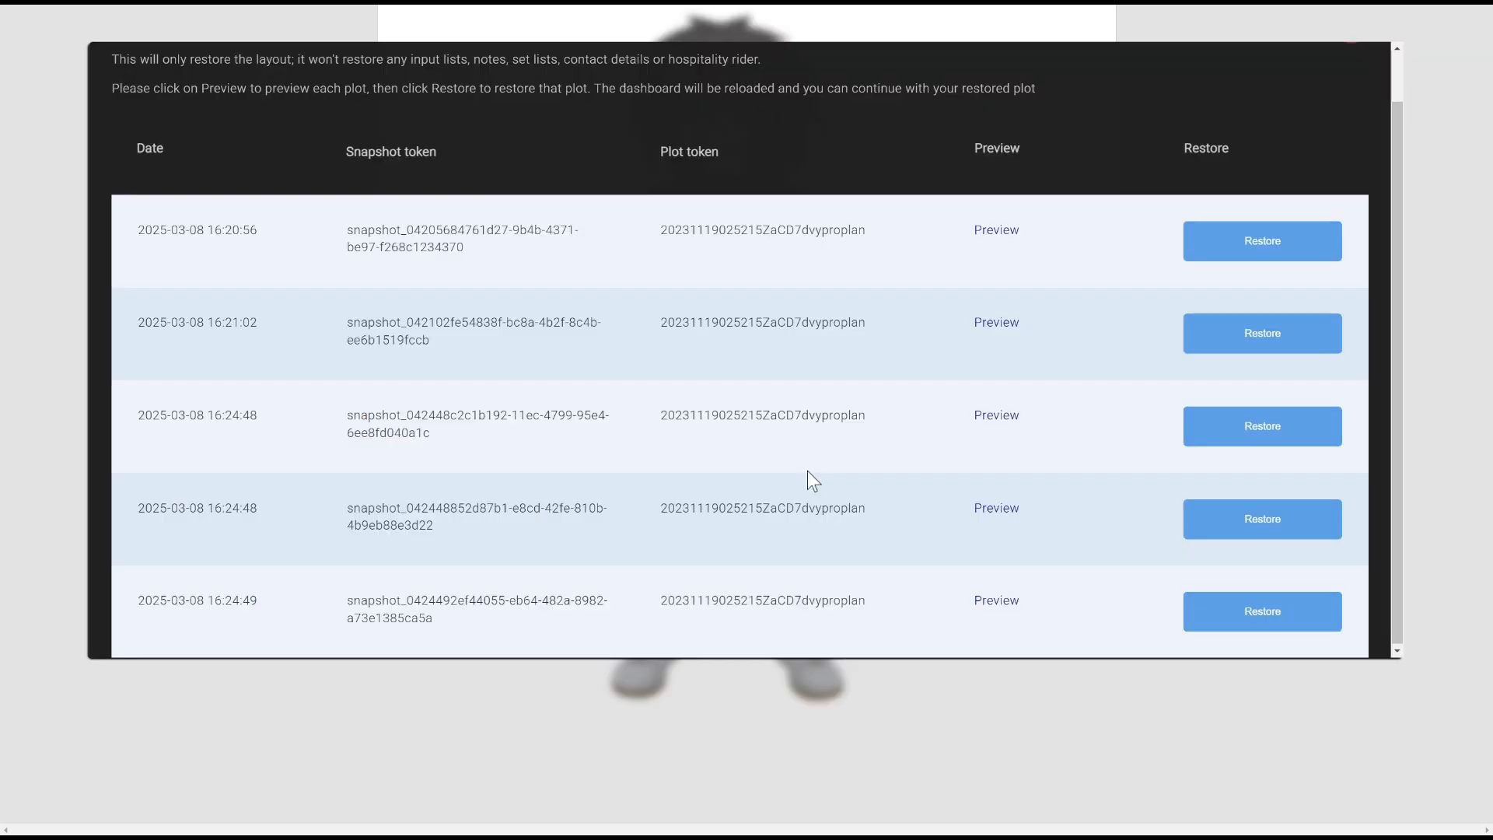
pyautogui.press('Escape')
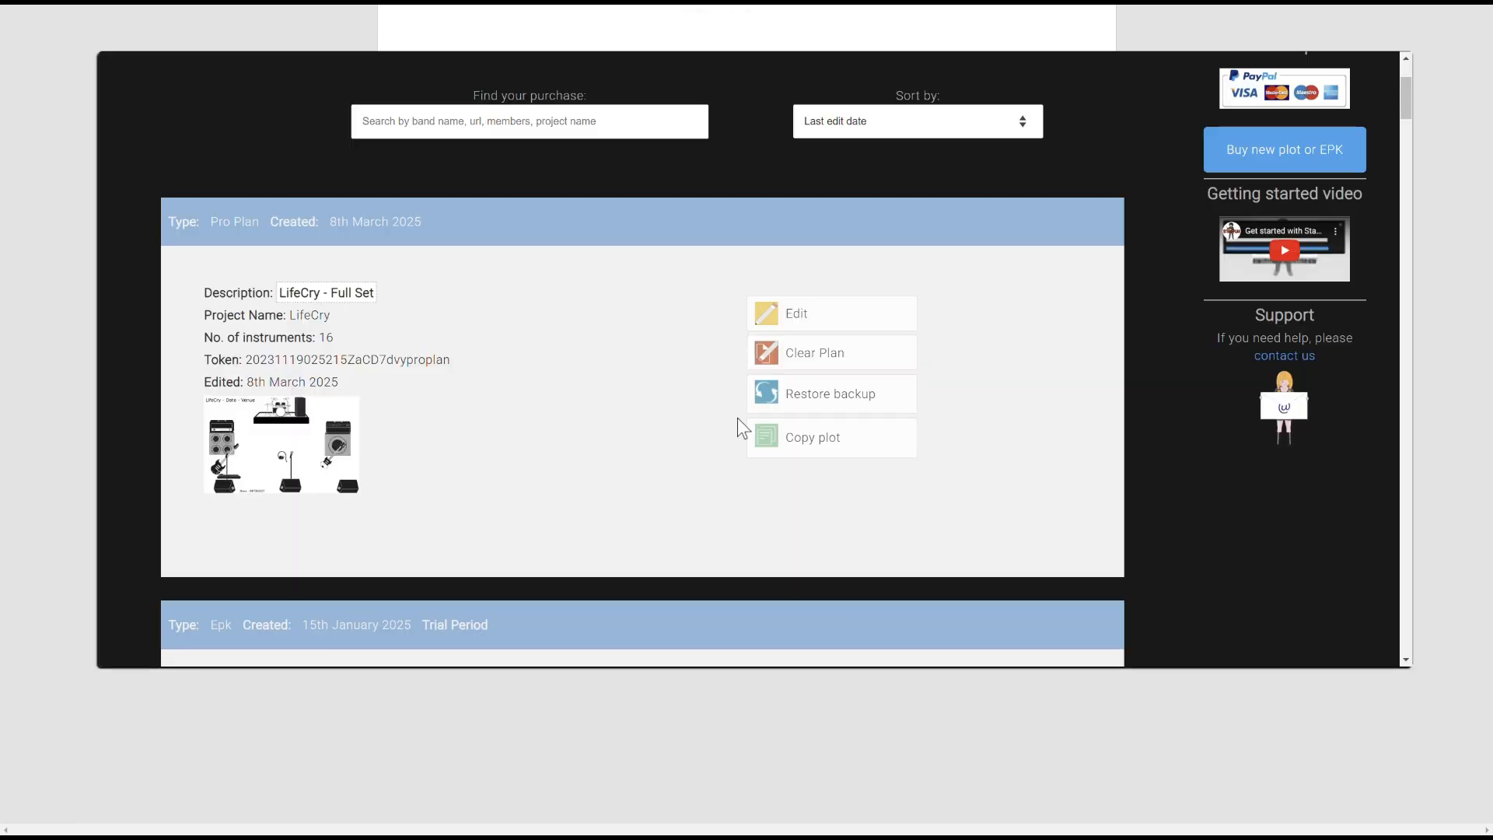